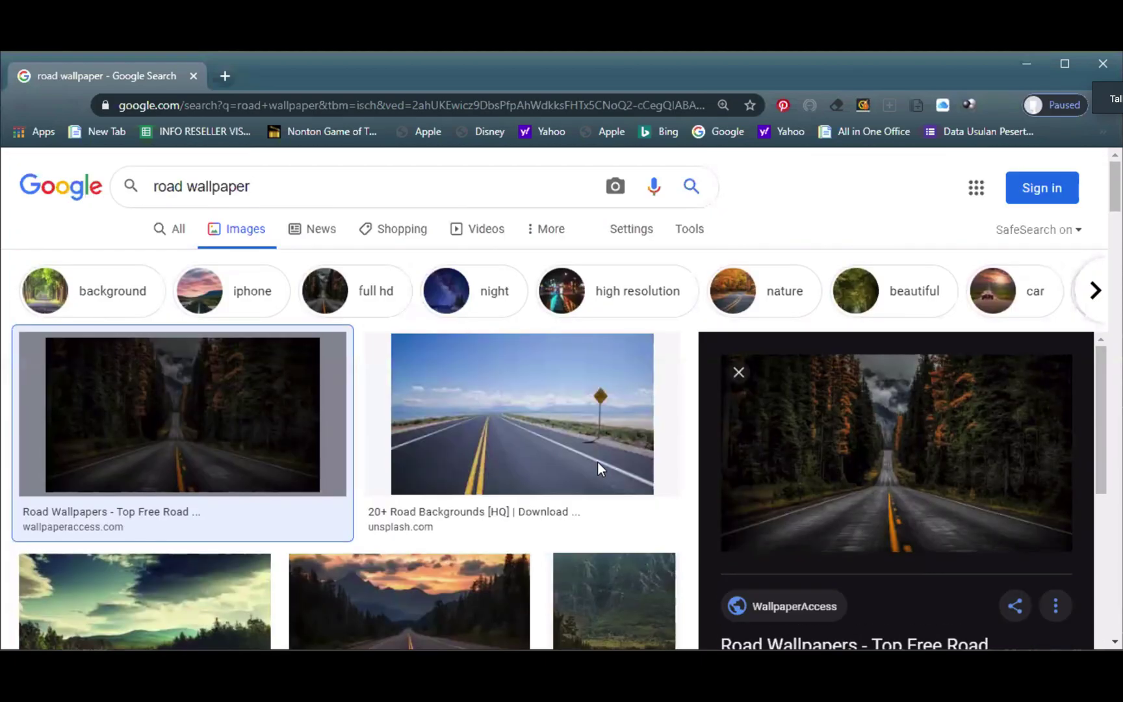
- Browse the road wallpaper image results for a dark forest road photo suitable as a background
scroll(494, 454, down, 3)
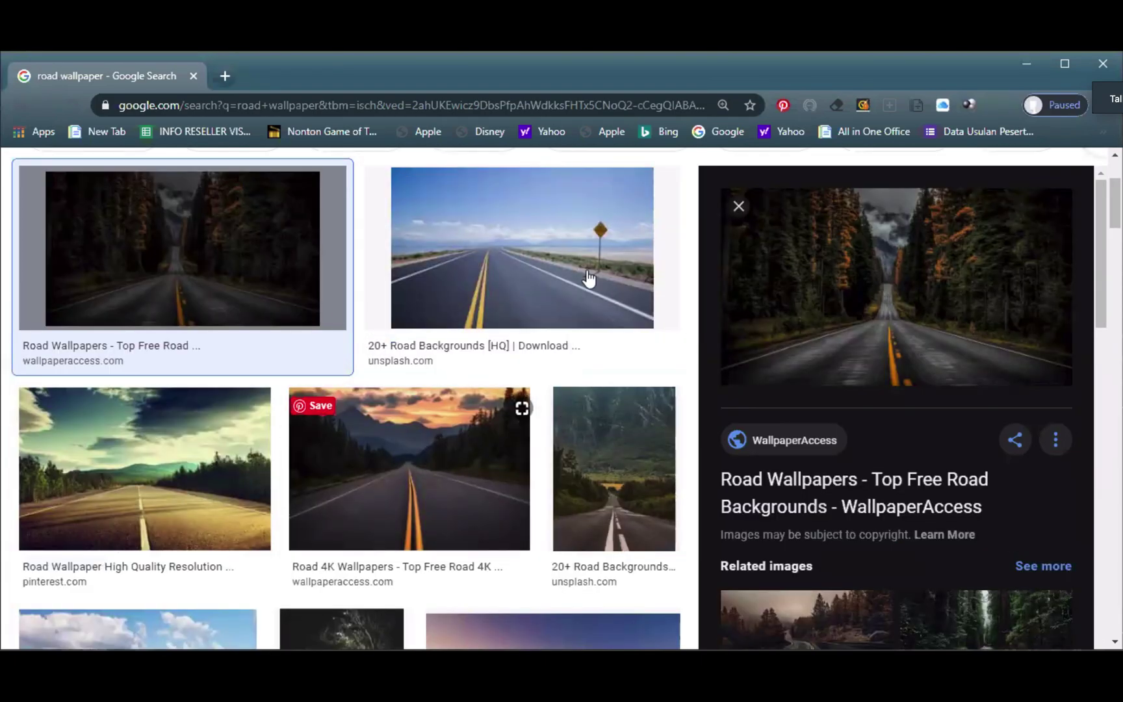
scroll(646, 371, up, 3)
click(271, 183)
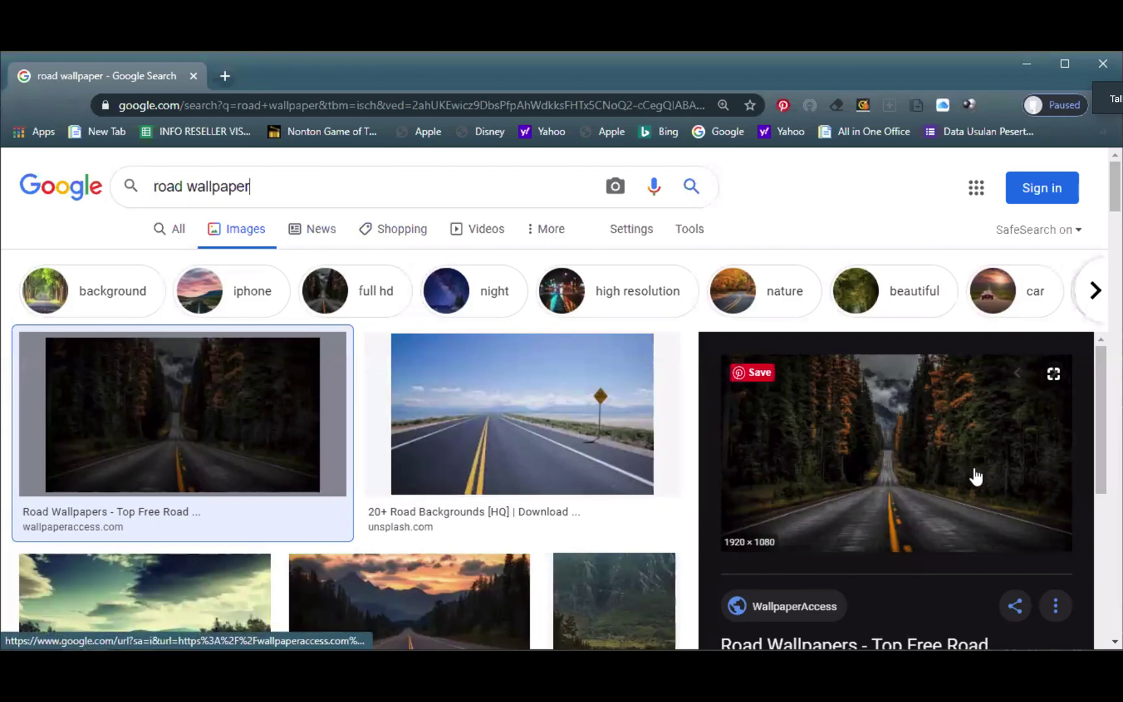
click(297, 189)
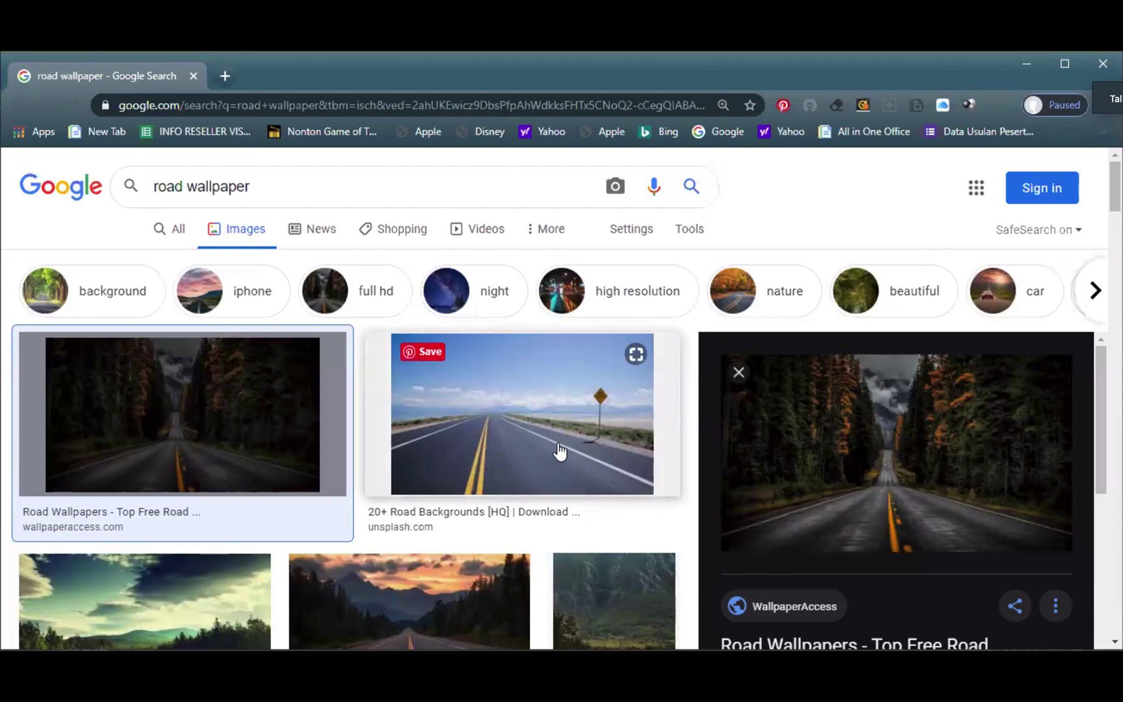
scroll(611, 449, down, 3)
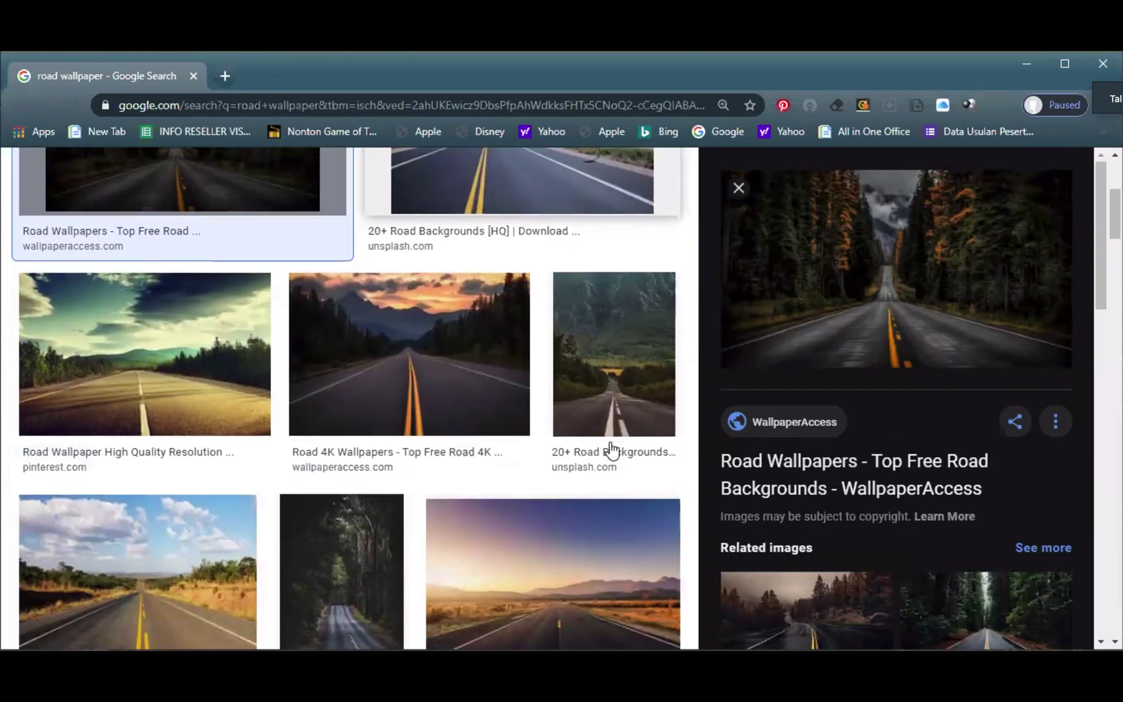
scroll(611, 450, up, 4)
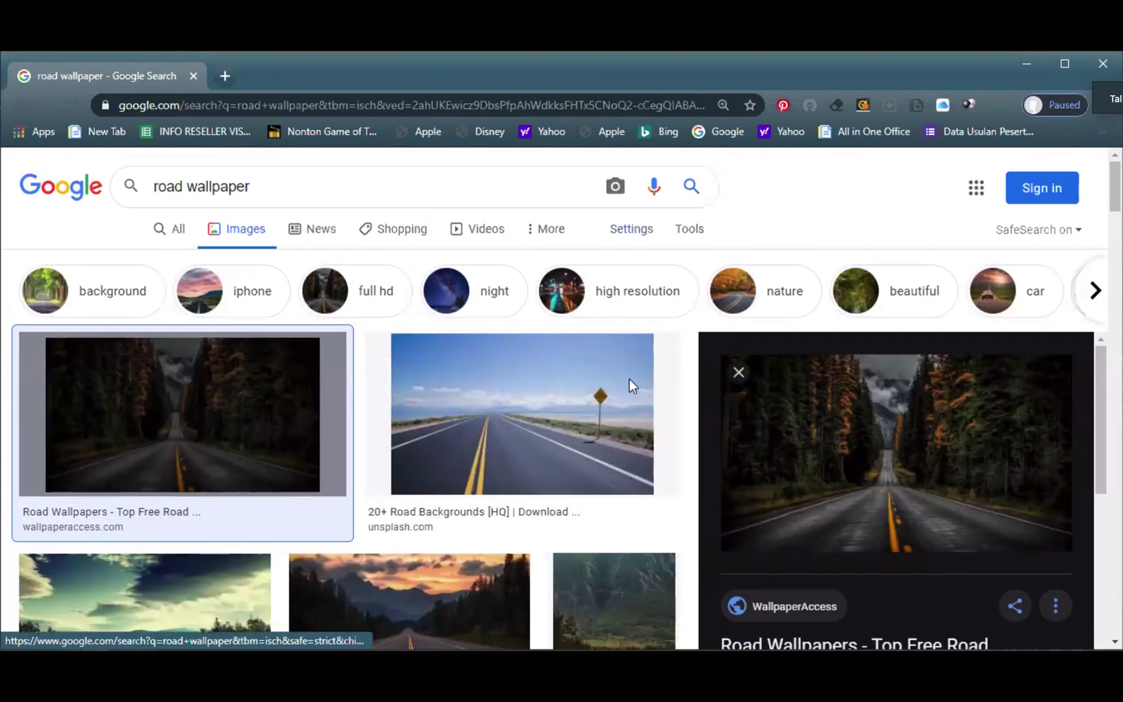
click(250, 186)
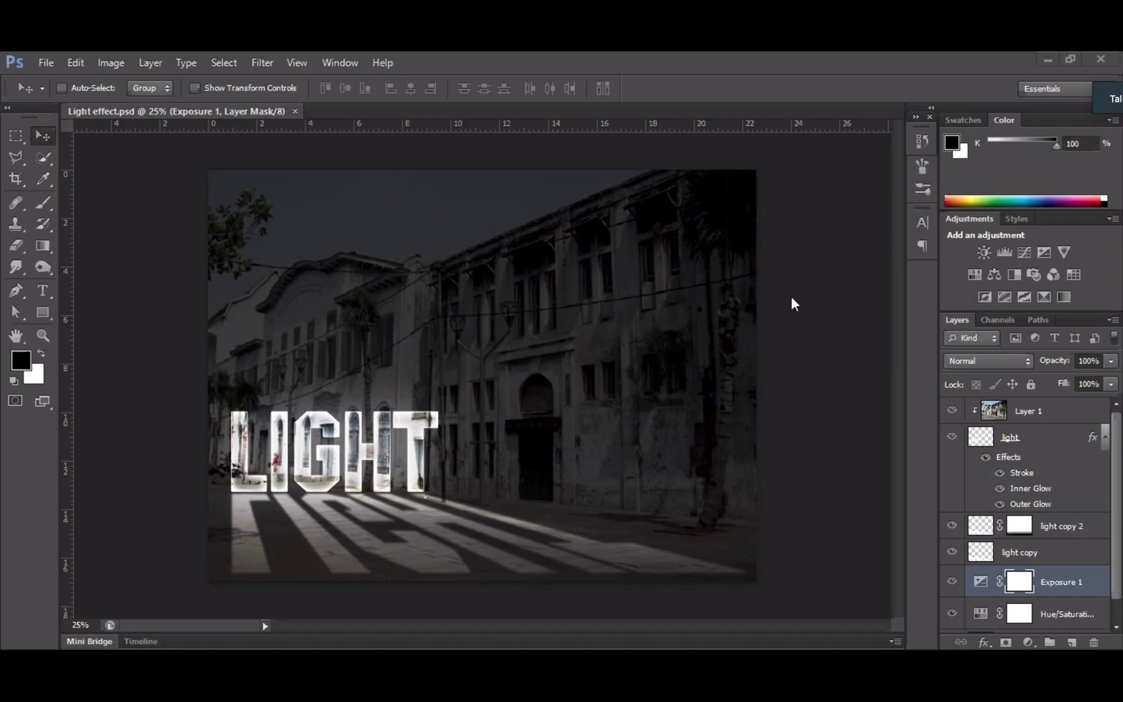
- Bring the road photo 1079101.jpg into Photoshop and place a hidden duplicate of its Background layer above the original
click(773, 101)
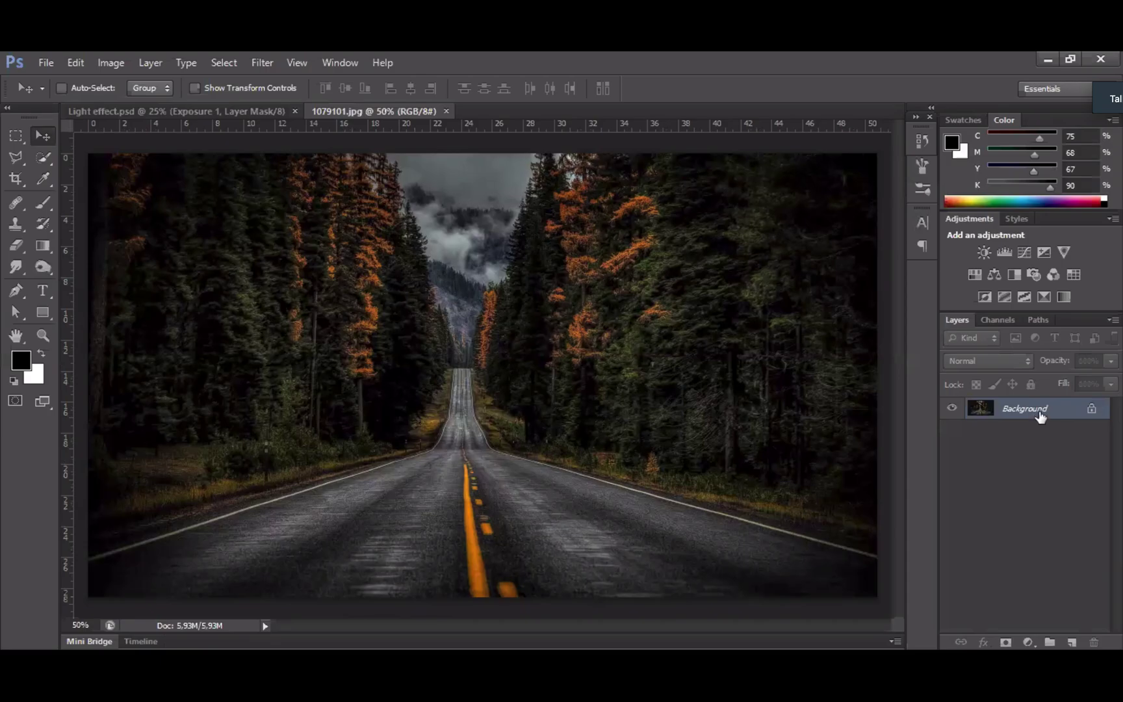
drag(1025, 414, 1072, 640)
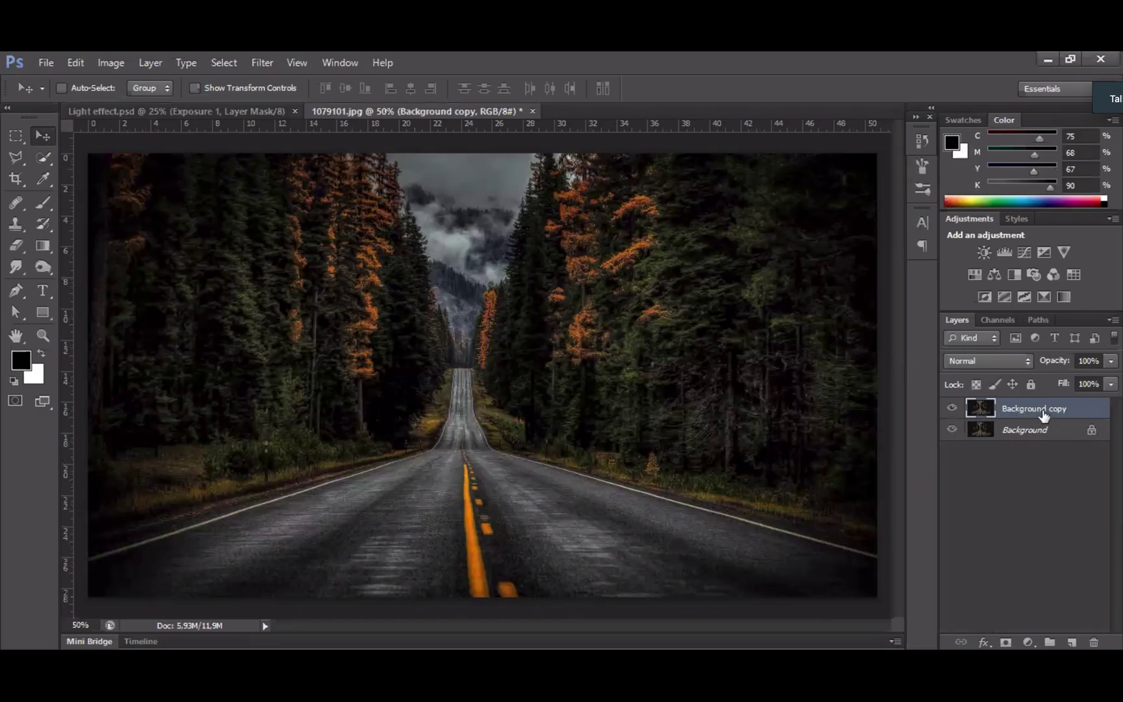
click(952, 409)
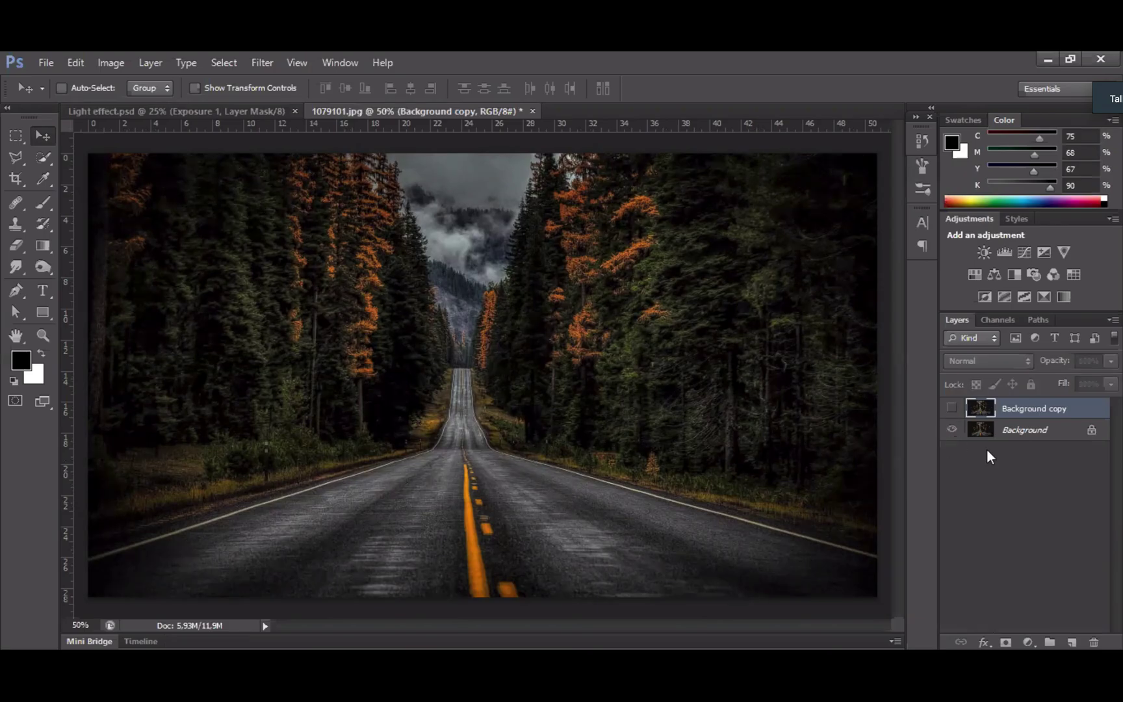
- Add the white text LIGHT in High Jakarta at 72 pt above the Background layer, near the far end of the road
click(1033, 432)
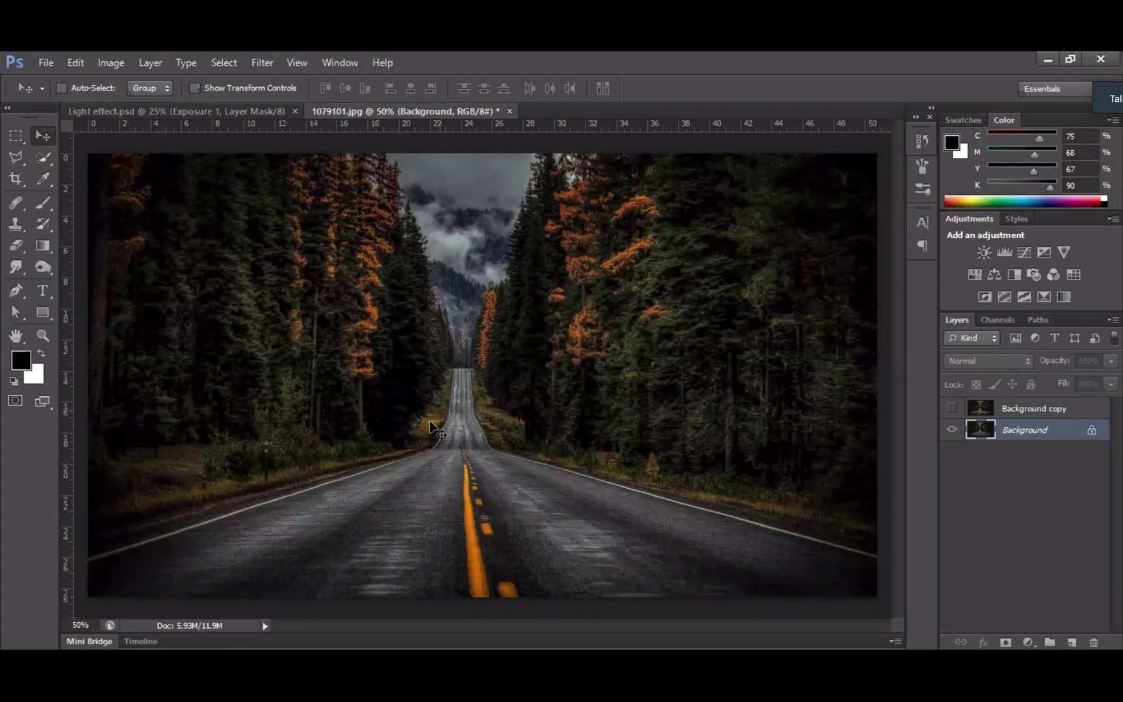
key(t)
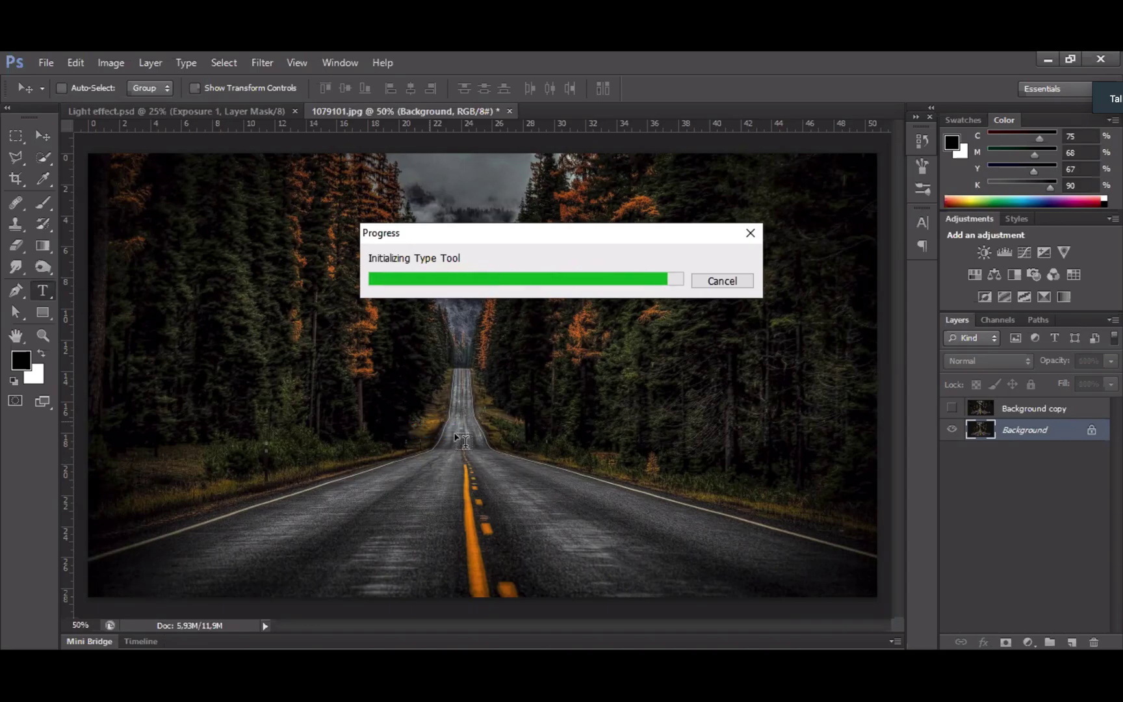
click(627, 454)
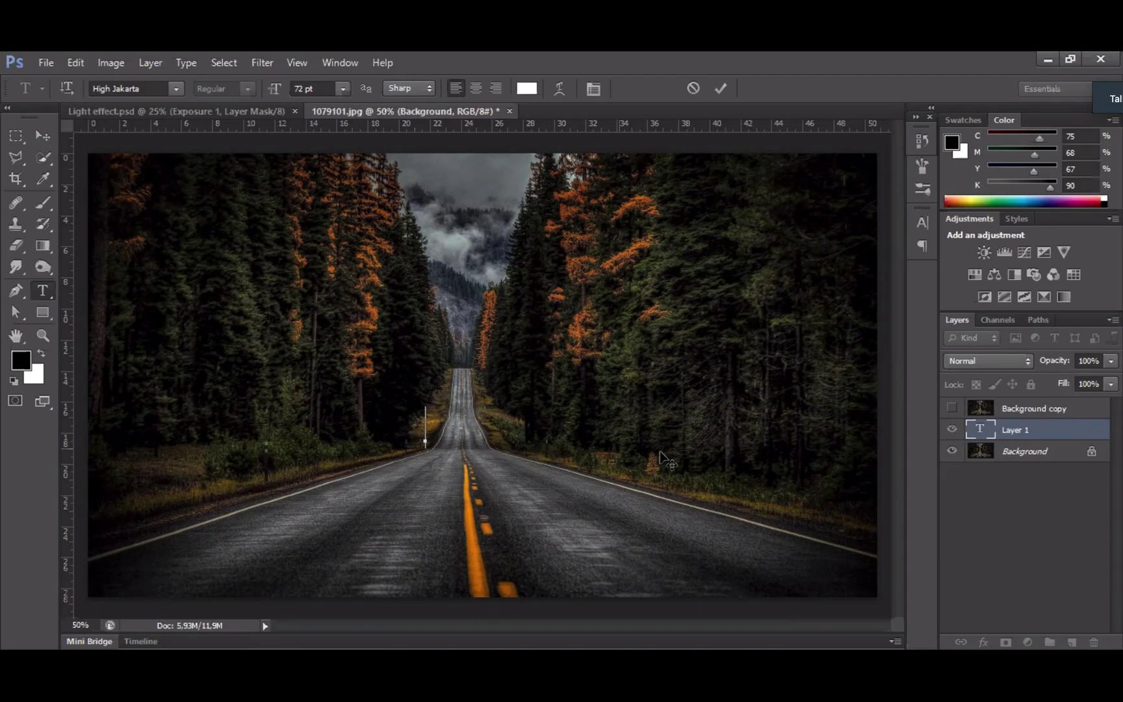
text(LIGHT)
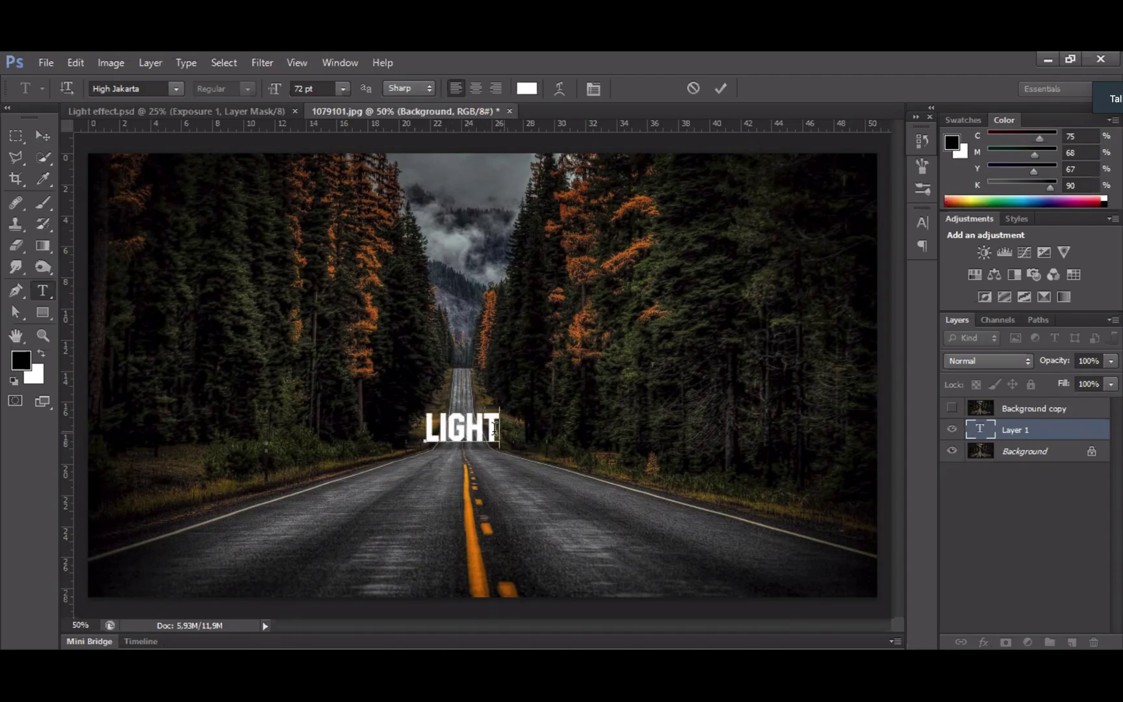
click(41, 135)
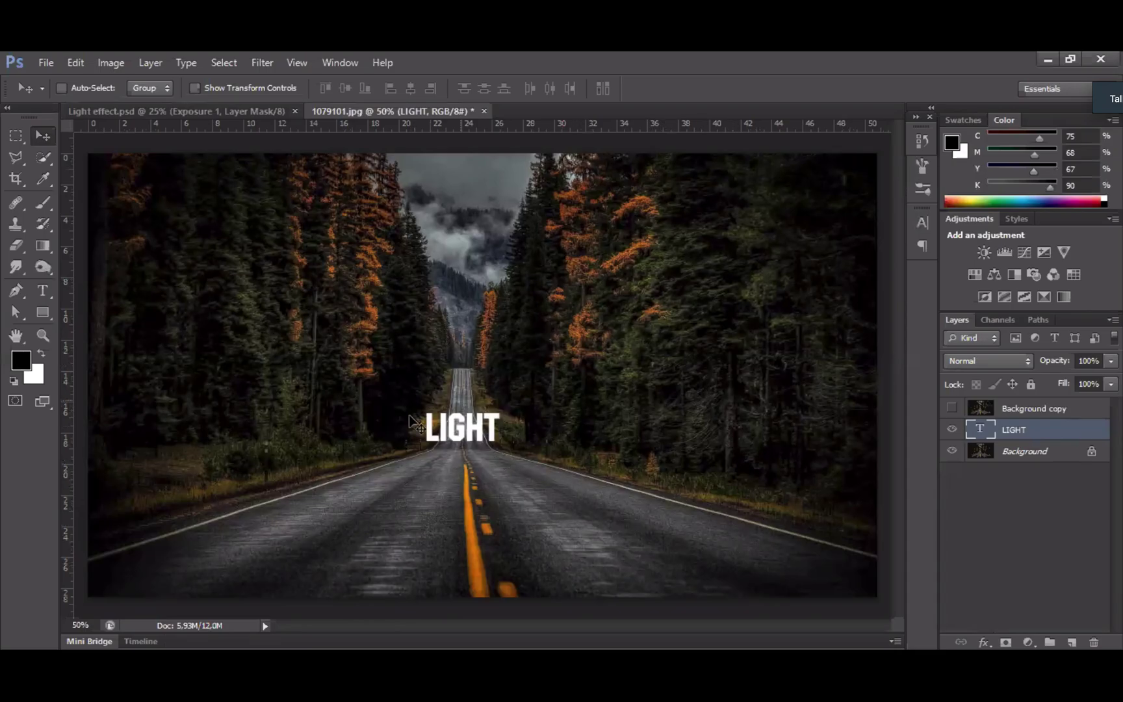
- Align the LIGHT text with the Background's horizontal centre and move it slightly down onto the road
shift+click(1038, 455)
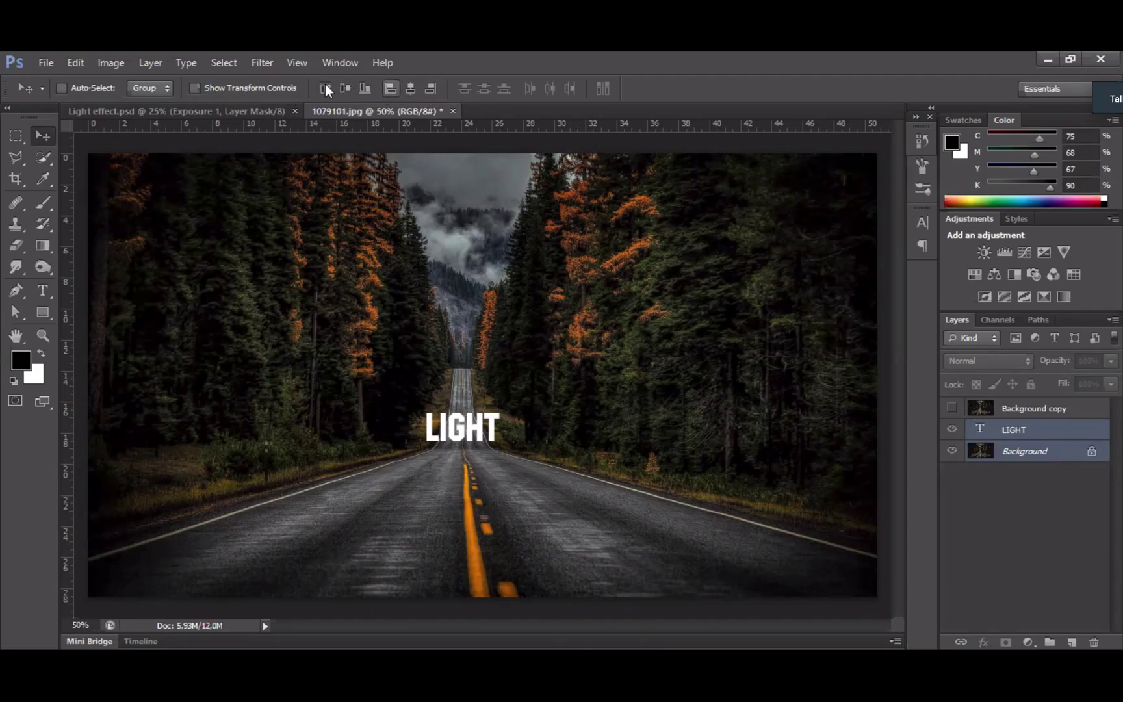
click(411, 88)
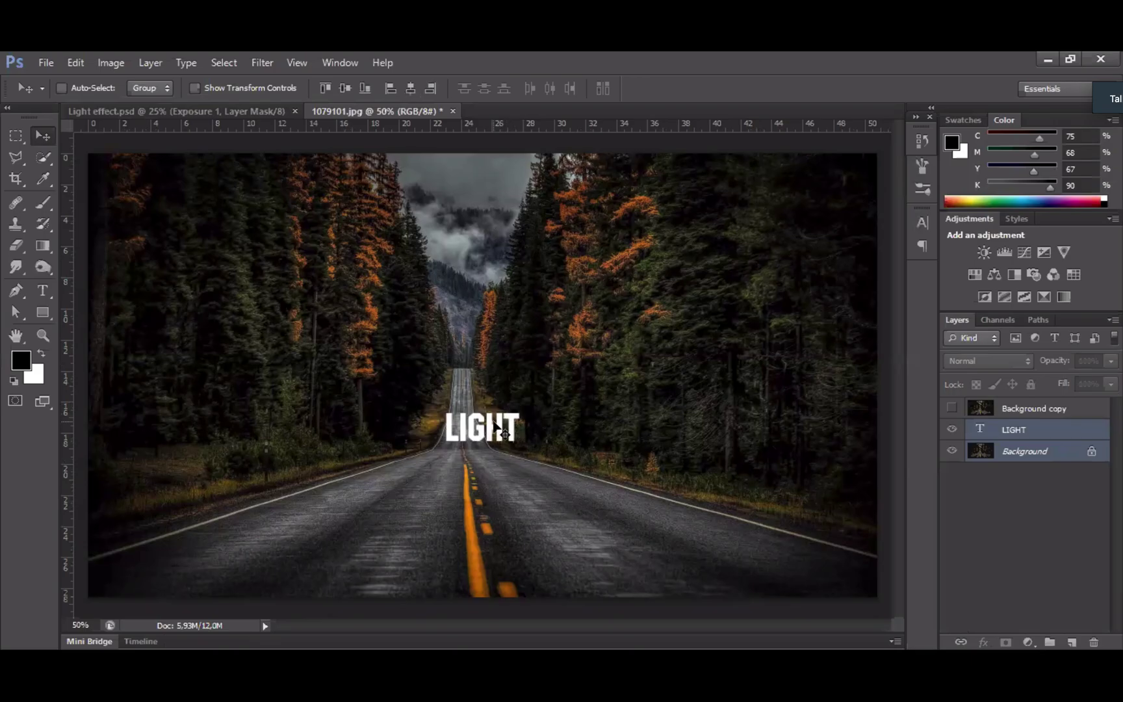
click(1017, 432)
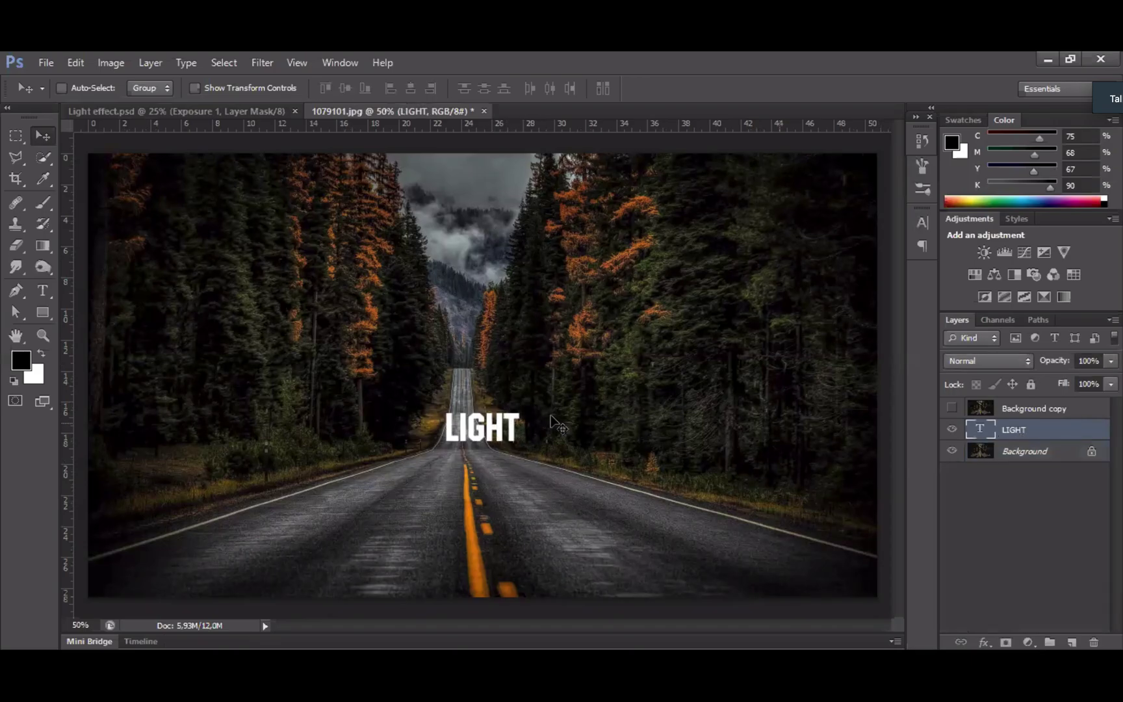
drag(507, 424, 528, 449)
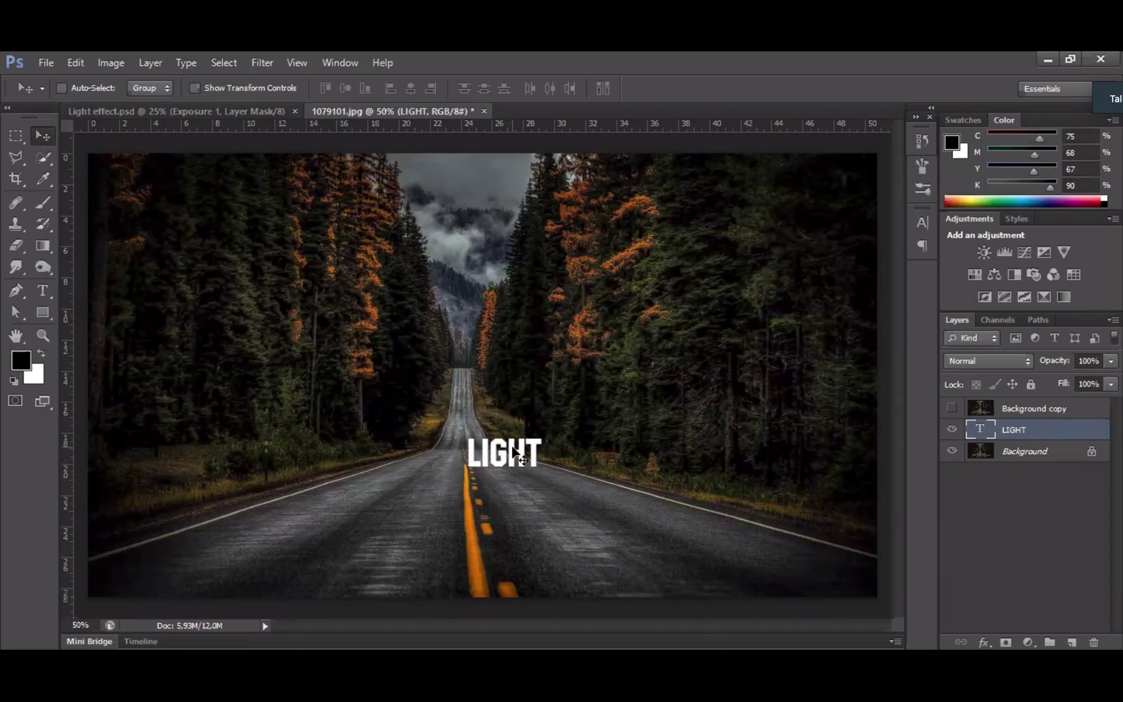
- Scale the LIGHT text to about 267% and position it across the road, centred over the yellow line
key(ctrl+t)
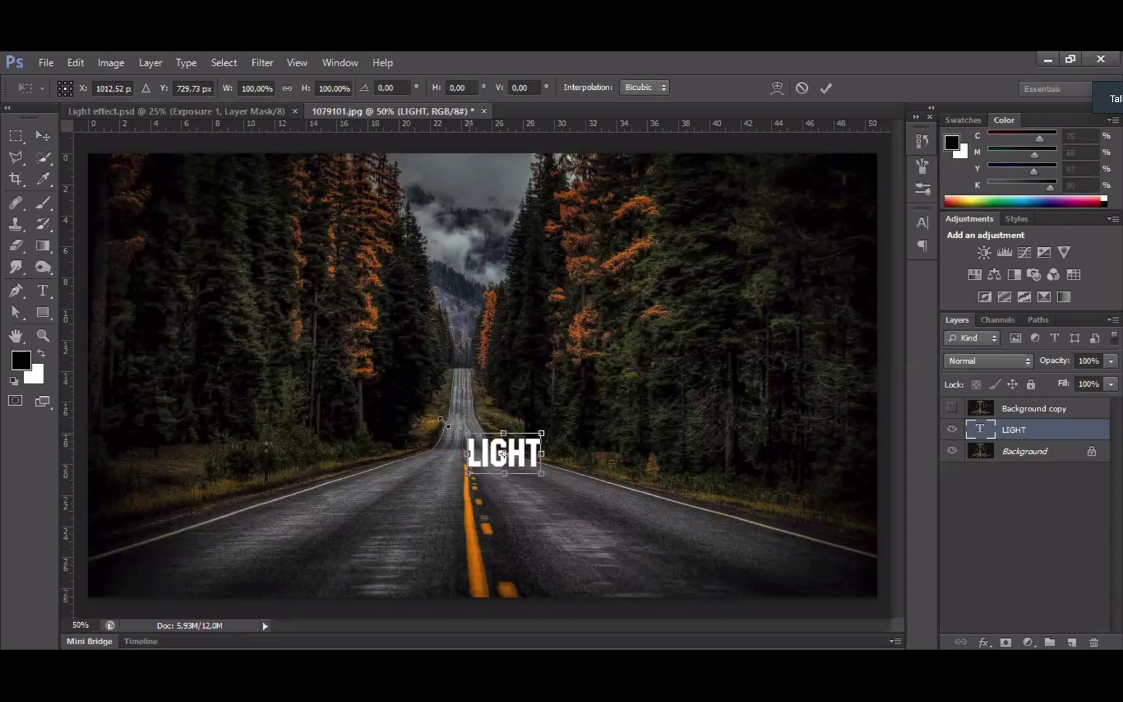
drag(465, 434, 392, 401)
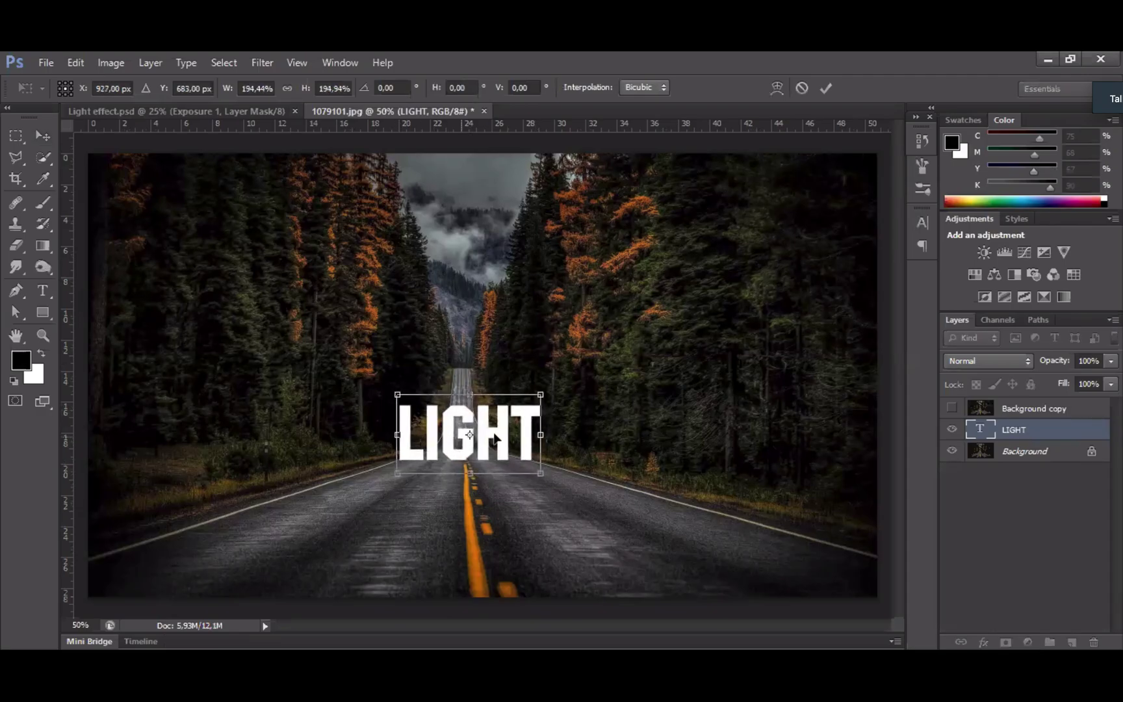
drag(505, 436, 564, 364)
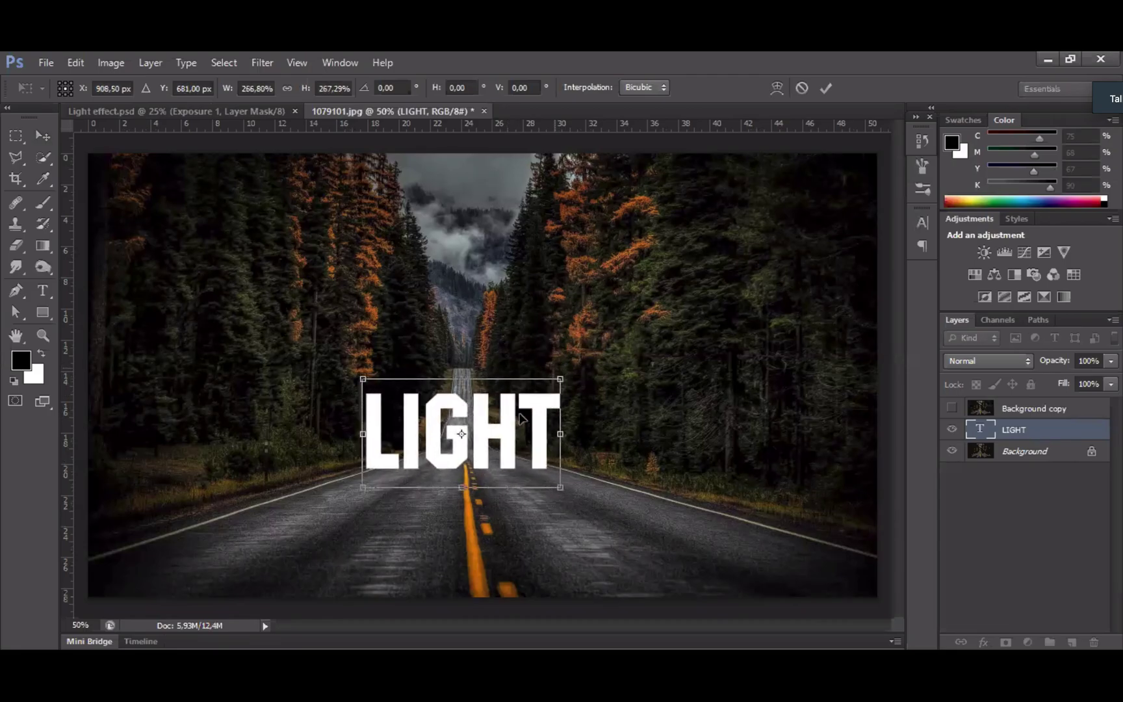
drag(518, 421, 523, 423)
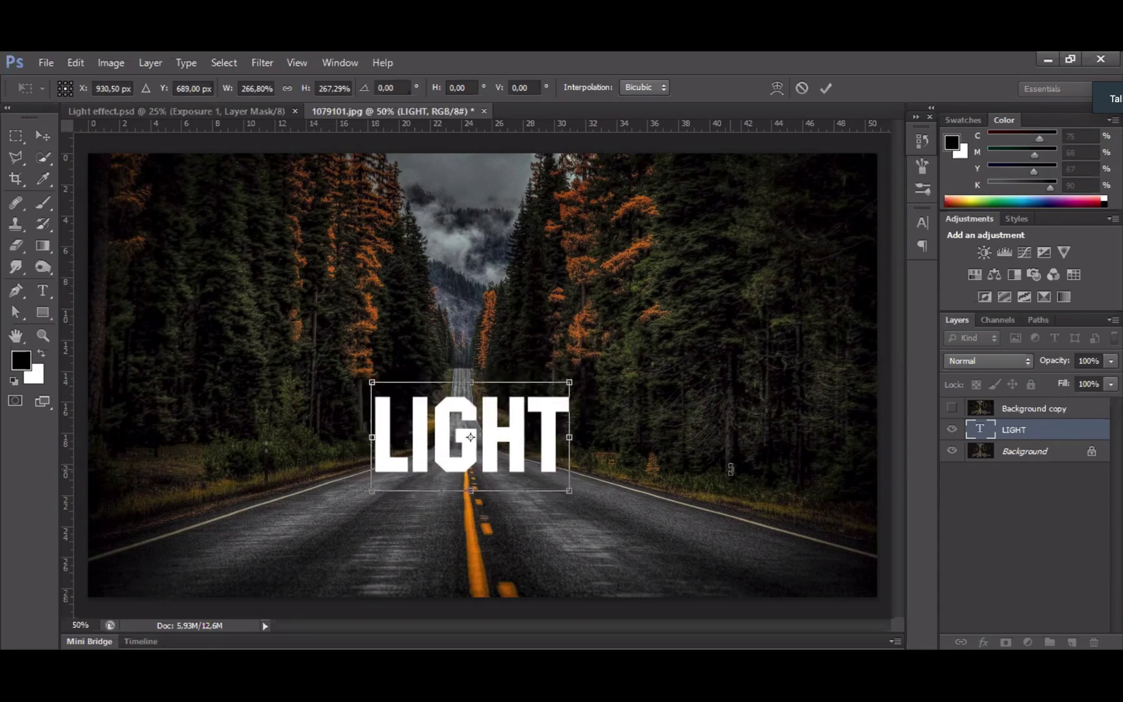
key(Return)
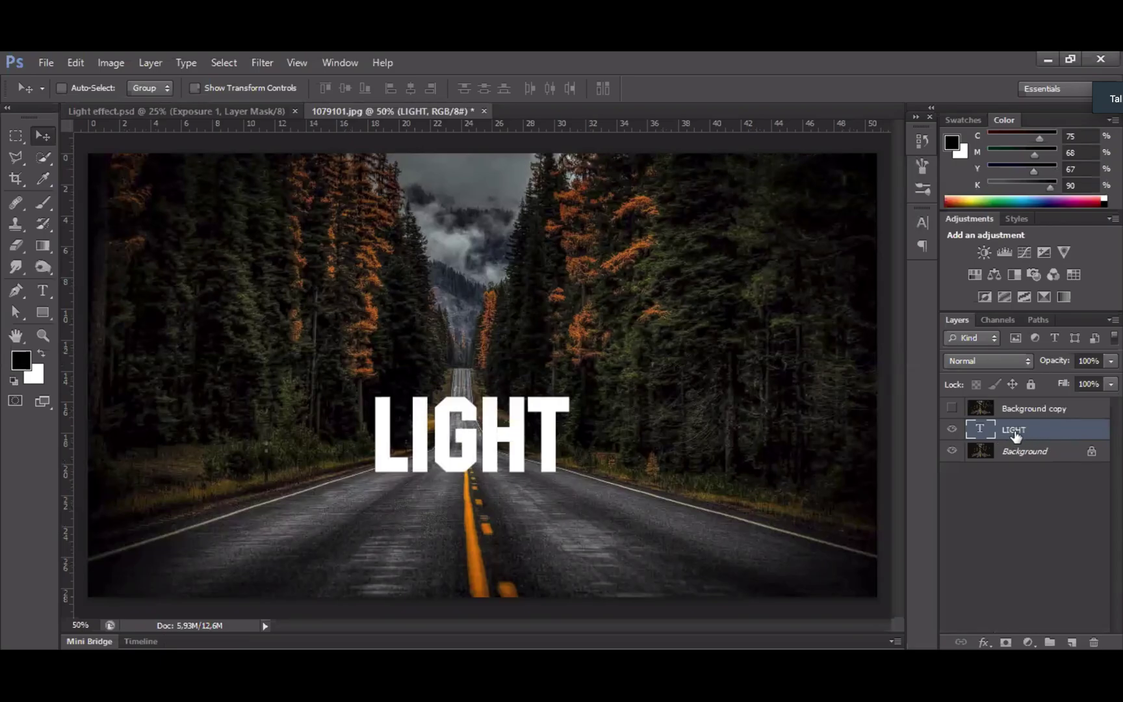
- Rasterize the LIGHT text layer and duplicate it
right_click(1048, 430)
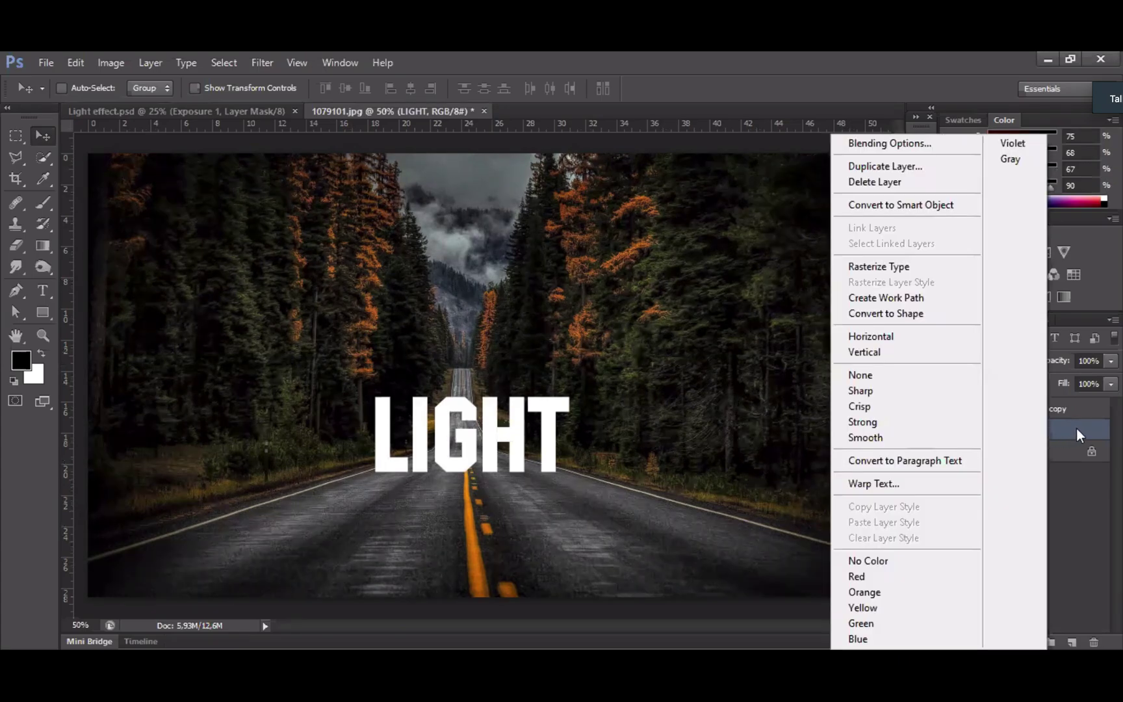
click(927, 268)
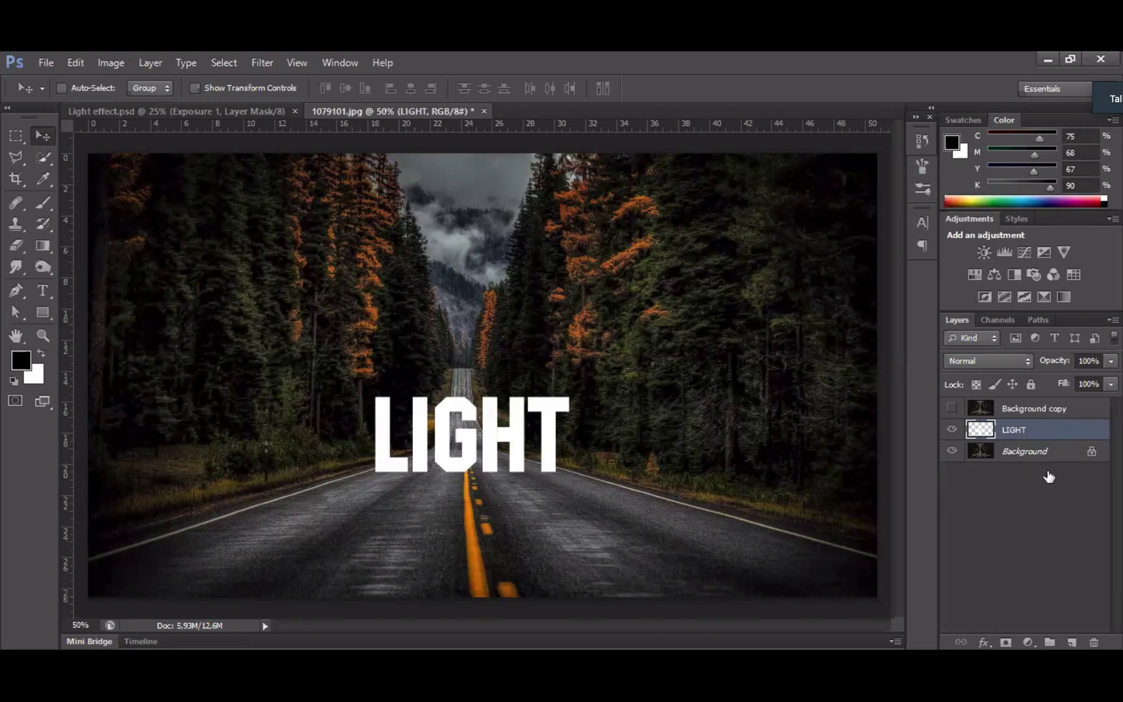
key(ctrl+j)
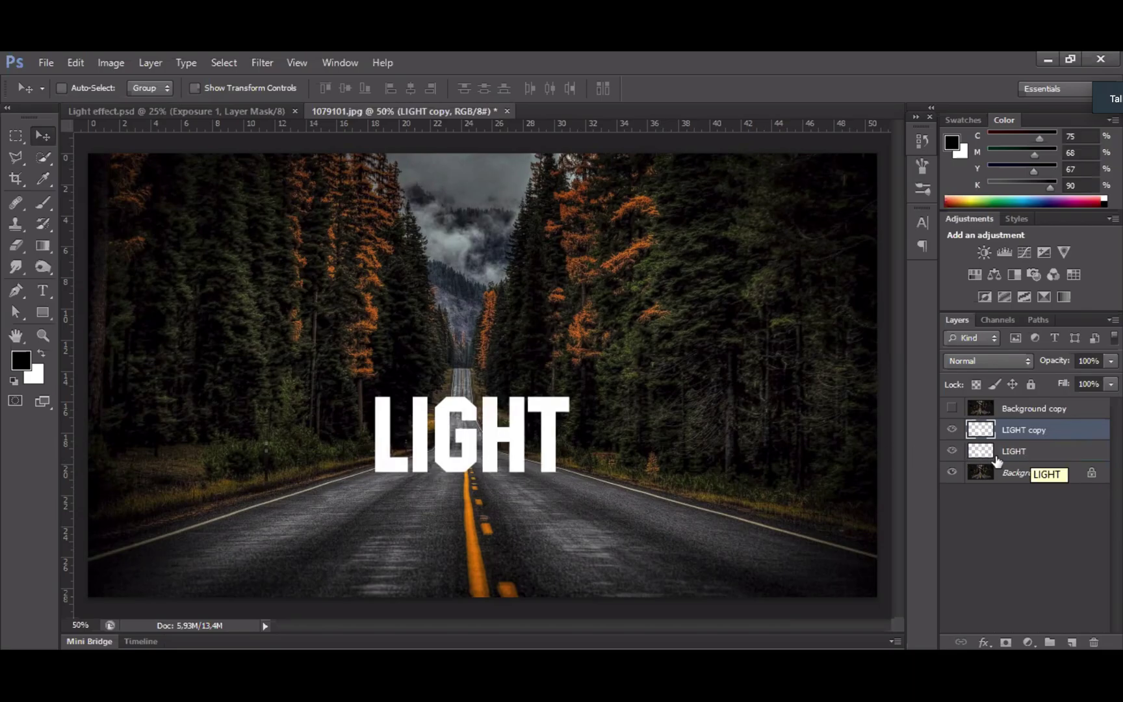
- Flip the original LIGHT layer vertically and place it directly beneath the upright text as a mirror image
click(1035, 454)
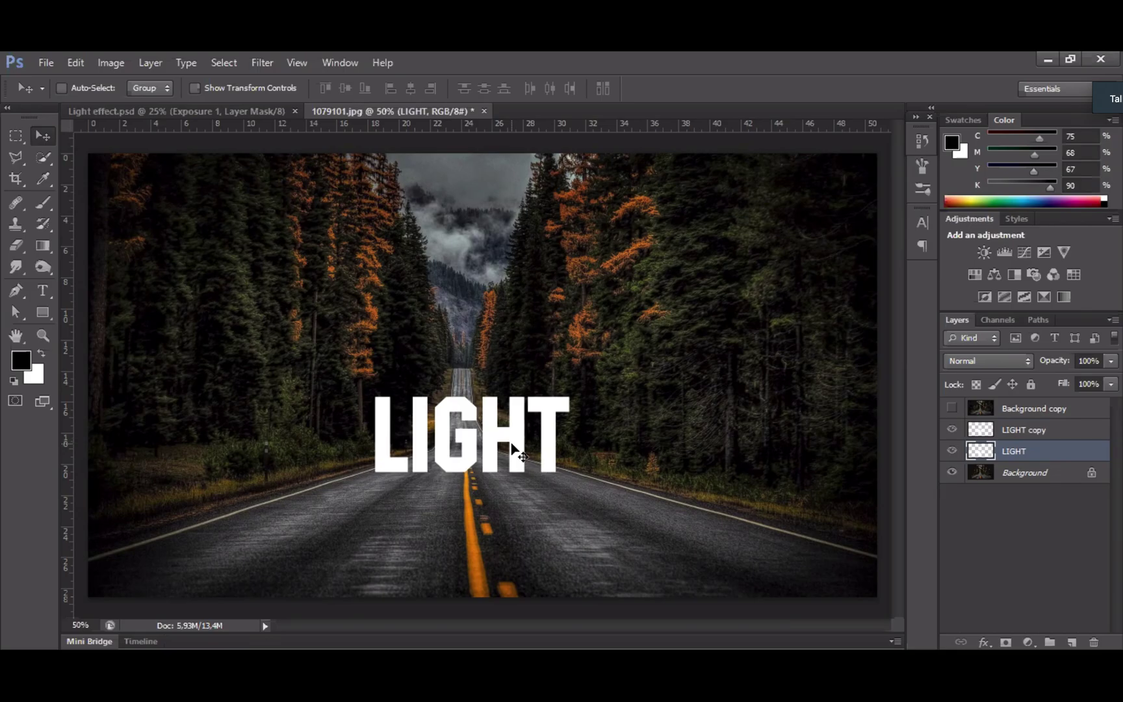
key(ctrl+t)
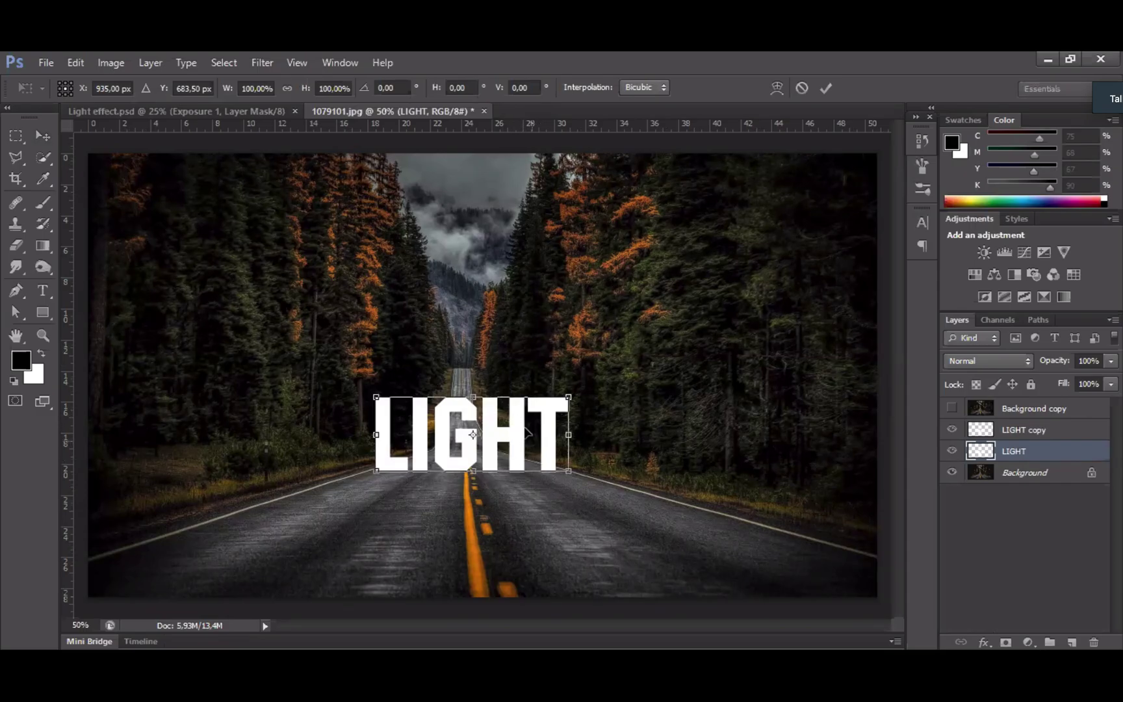
right_click(521, 426)
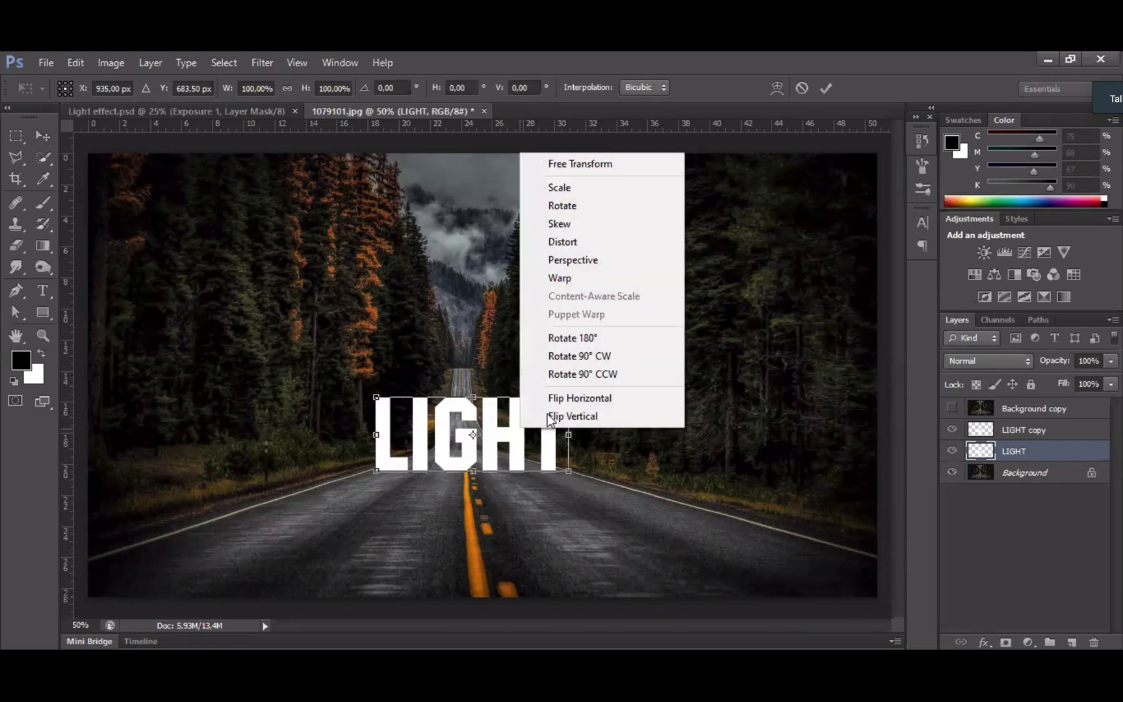
click(636, 418)
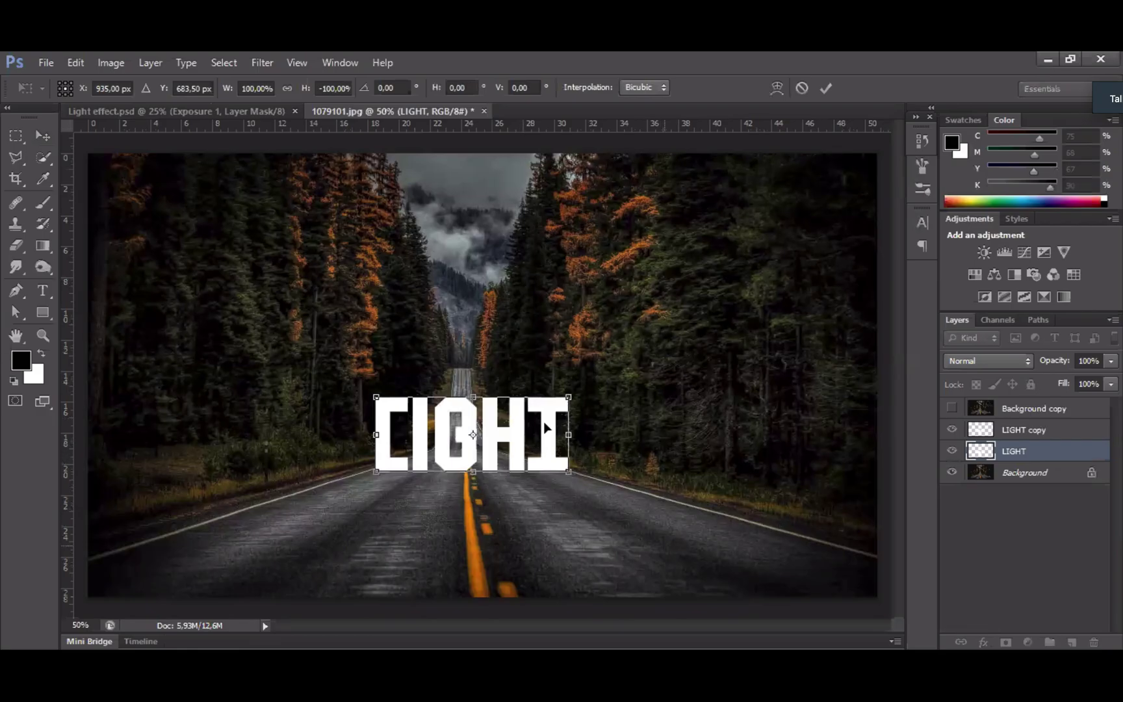
drag(544, 430, 541, 500)
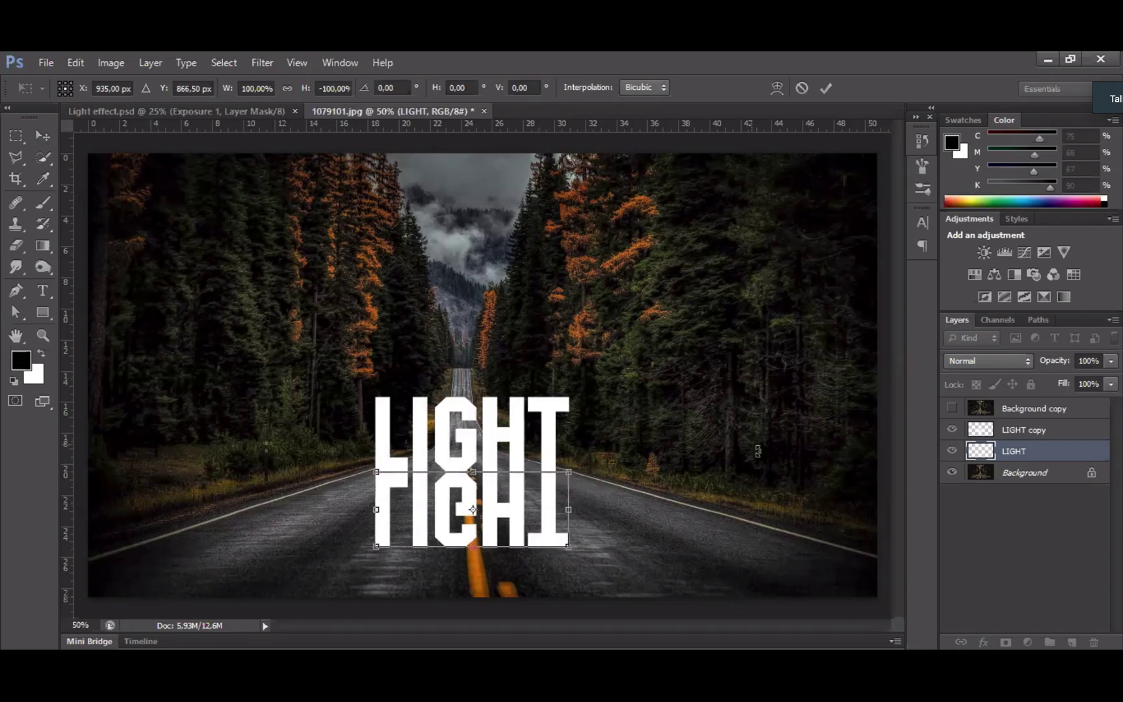
- Apply a Perspective transform to the flipped LIGHT layer, widening its bottom edge across the road to about 333% width
right_click(548, 497)
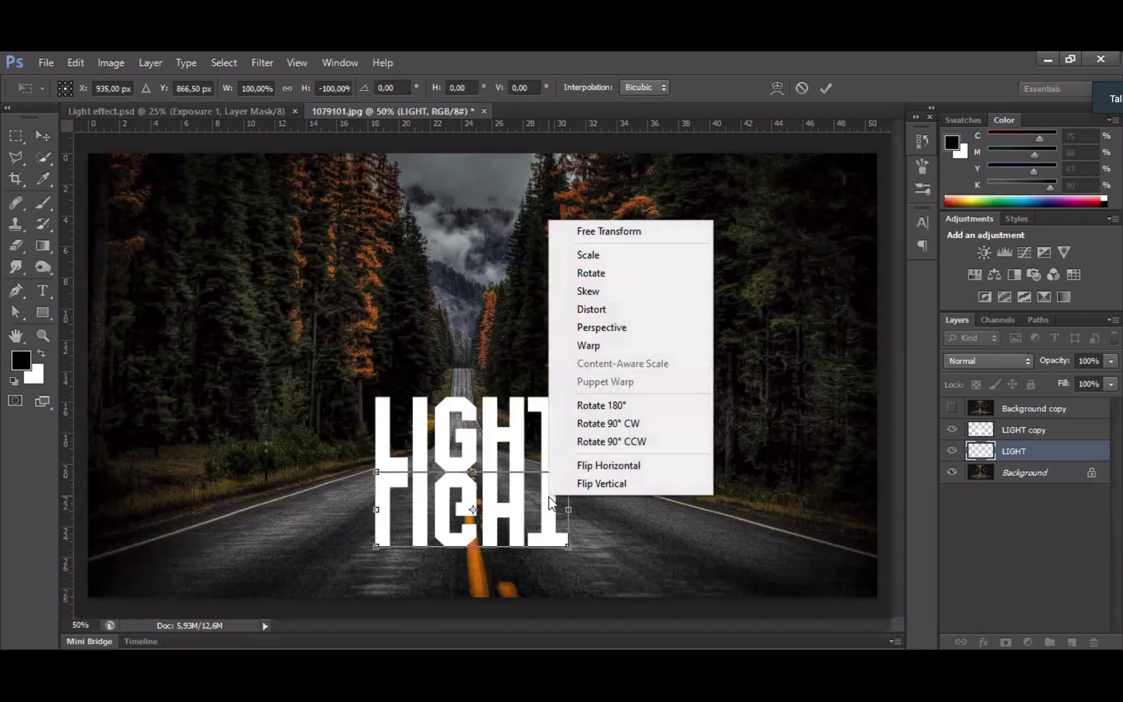
click(650, 328)
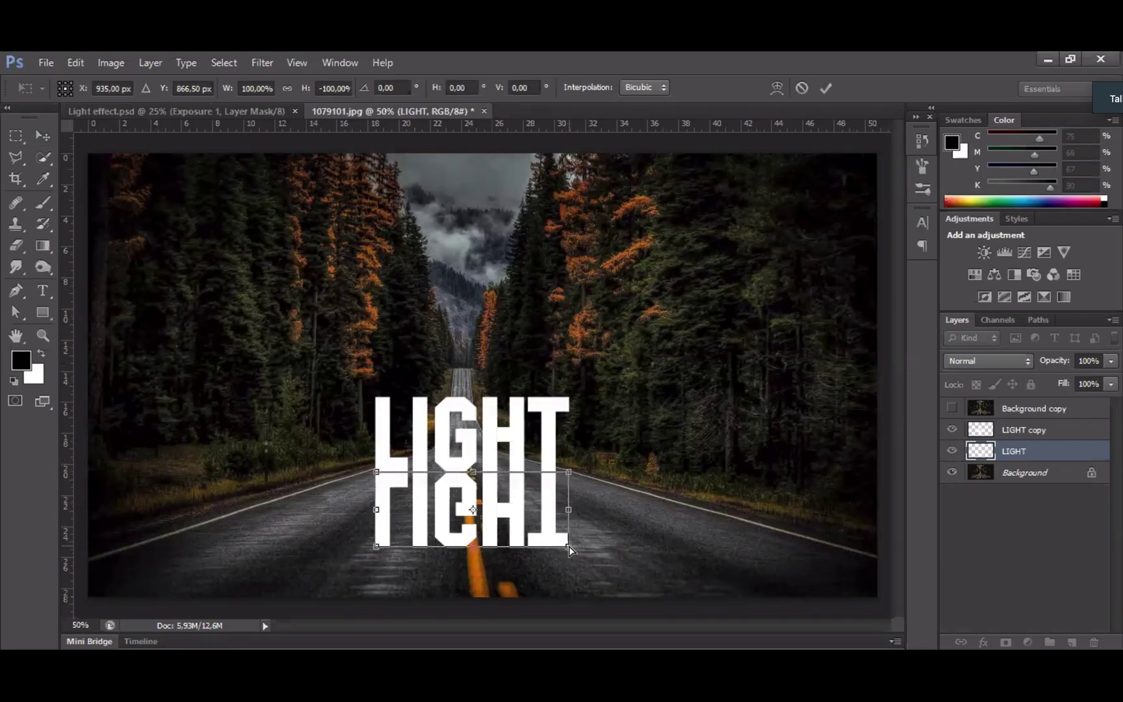
drag(569, 549, 707, 570)
drag(739, 571, 794, 573)
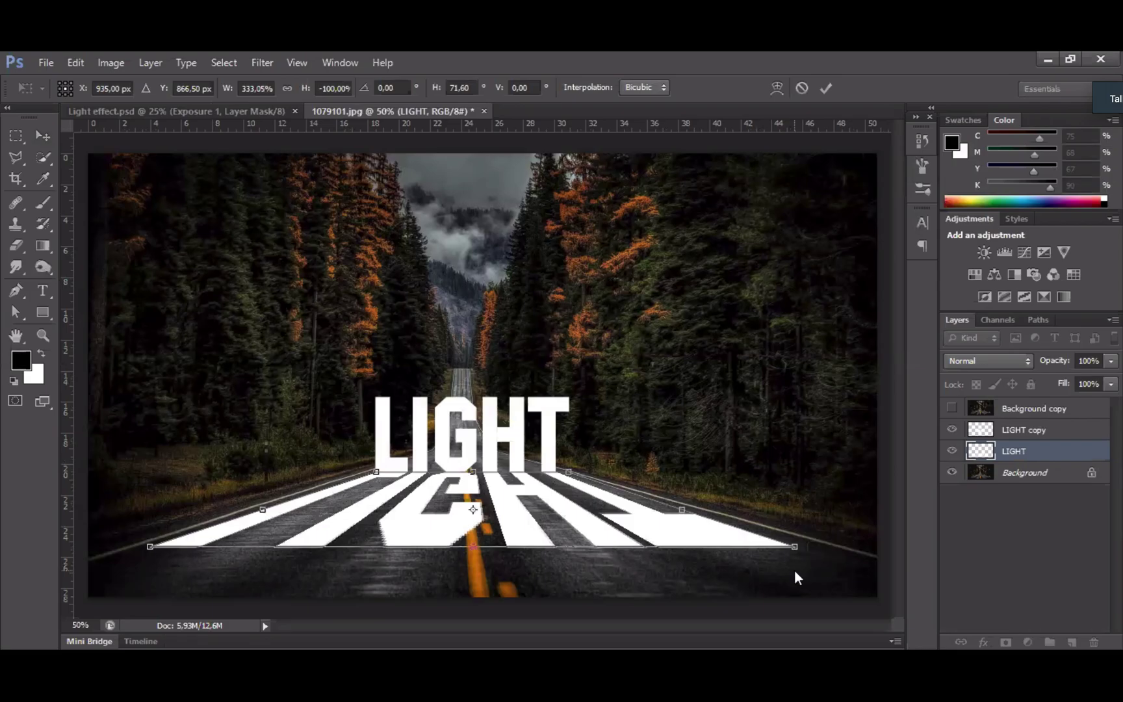
key(Return)
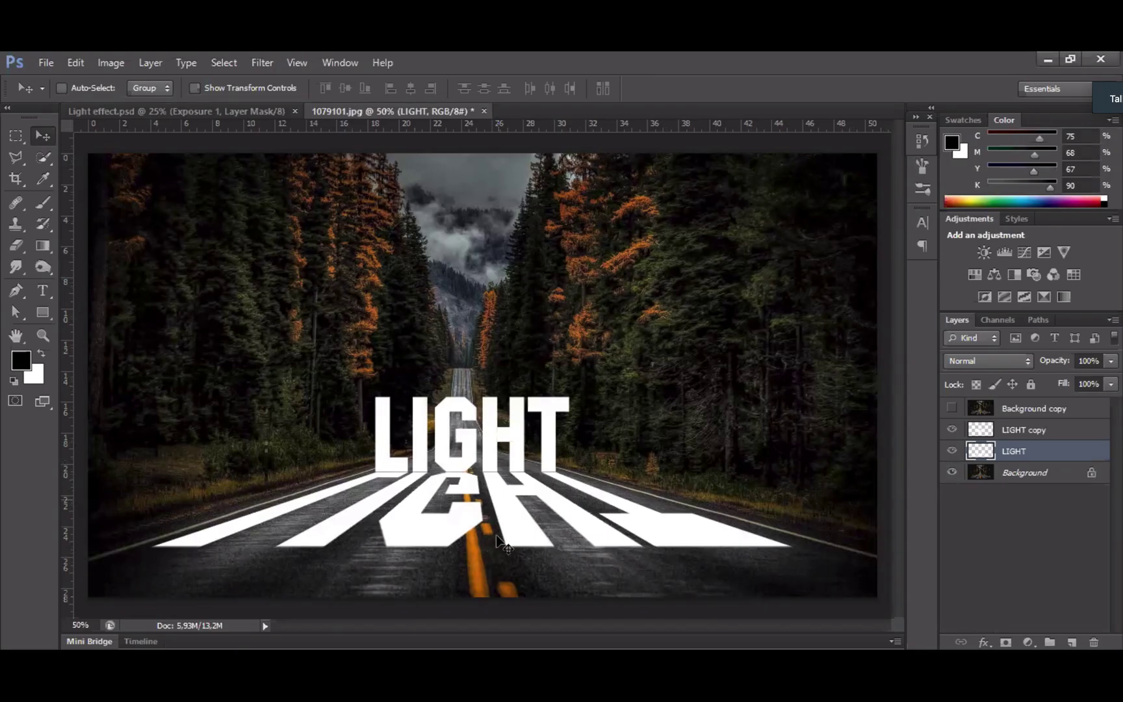
- Nudge the flipped LIGHT layer slightly down the road, away from the base of the upright text
key(alt)
key(Down)
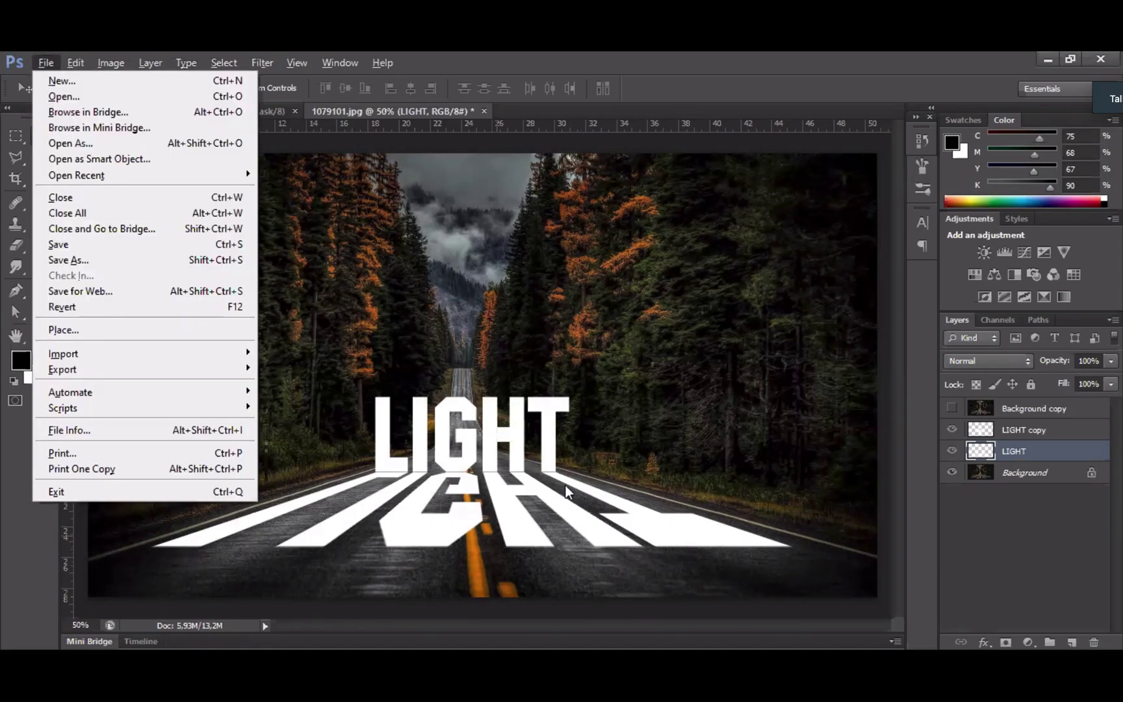
click(520, 514)
key(Down)
key(Down)
key(Down)
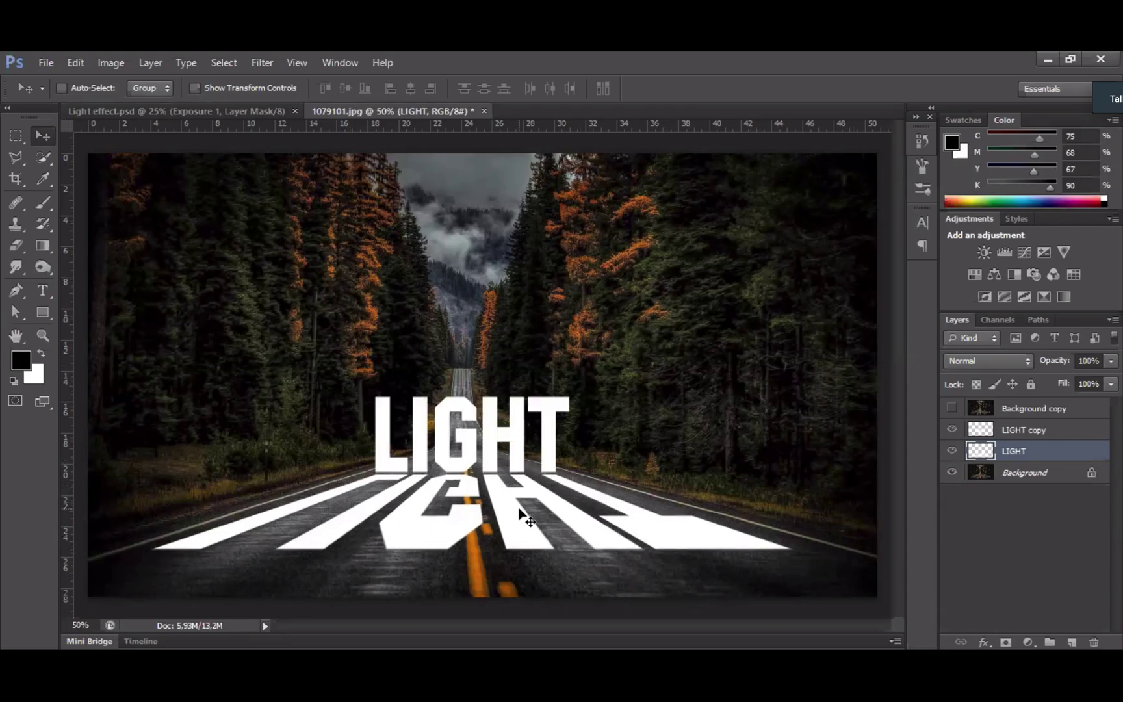
key(Down)
key(Down)
key(Up)
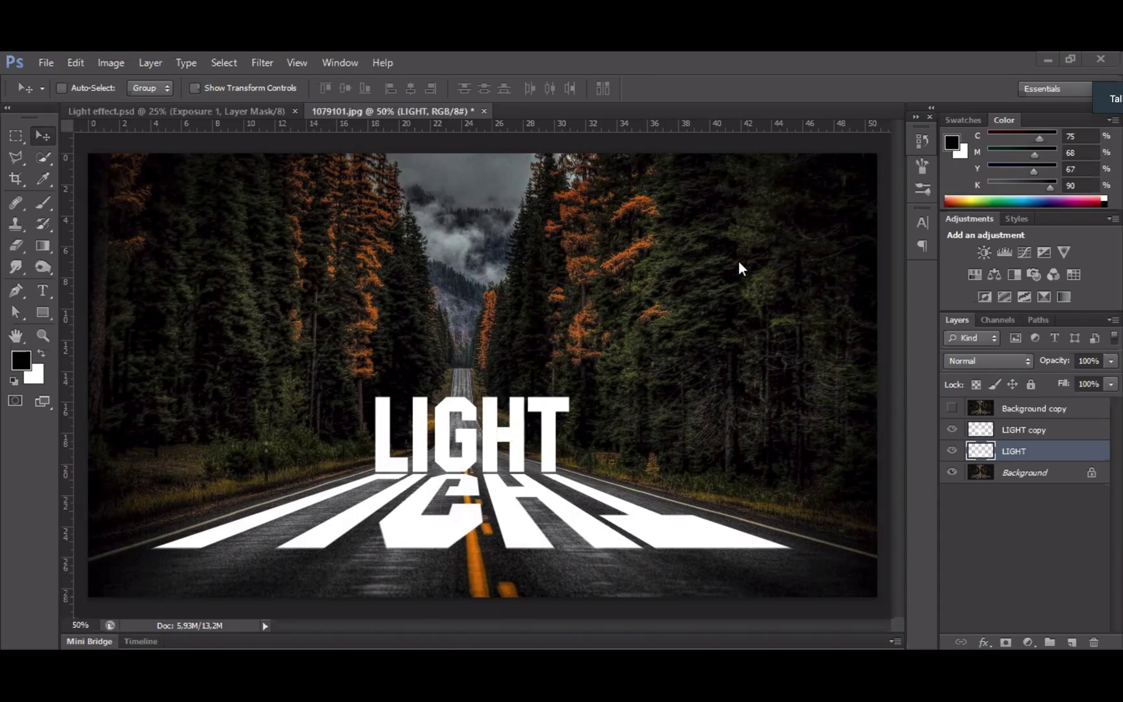
- Hide the flipped LIGHT layer and make the Background layer active
click(1028, 450)
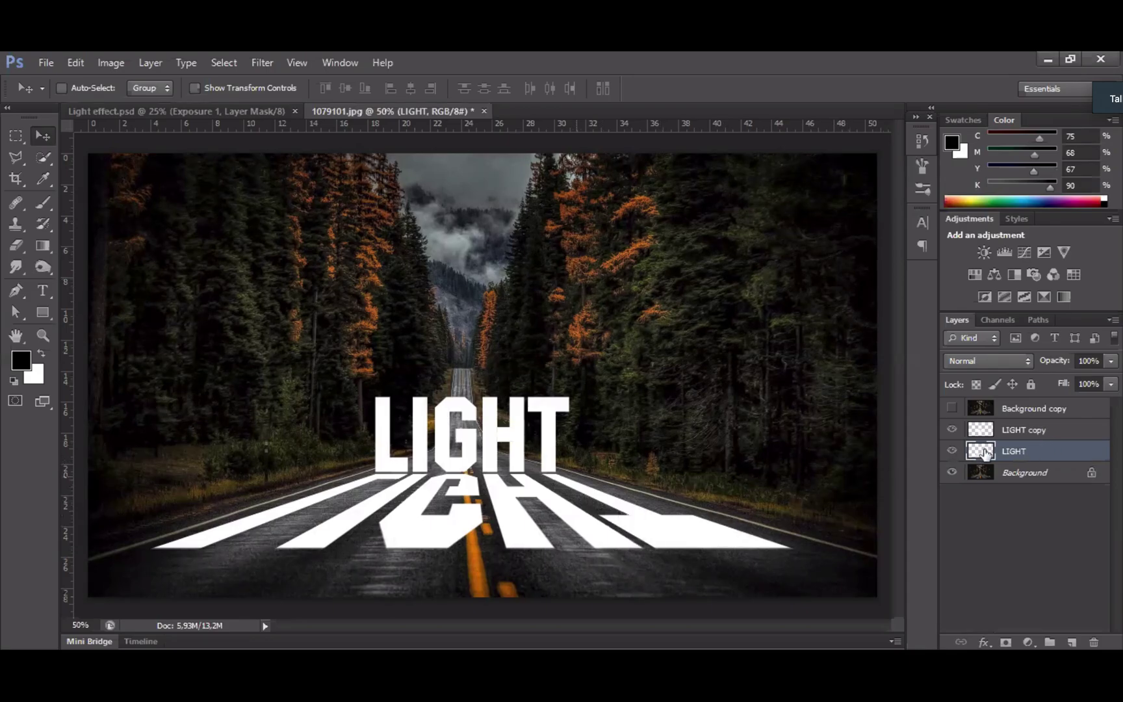
click(951, 451)
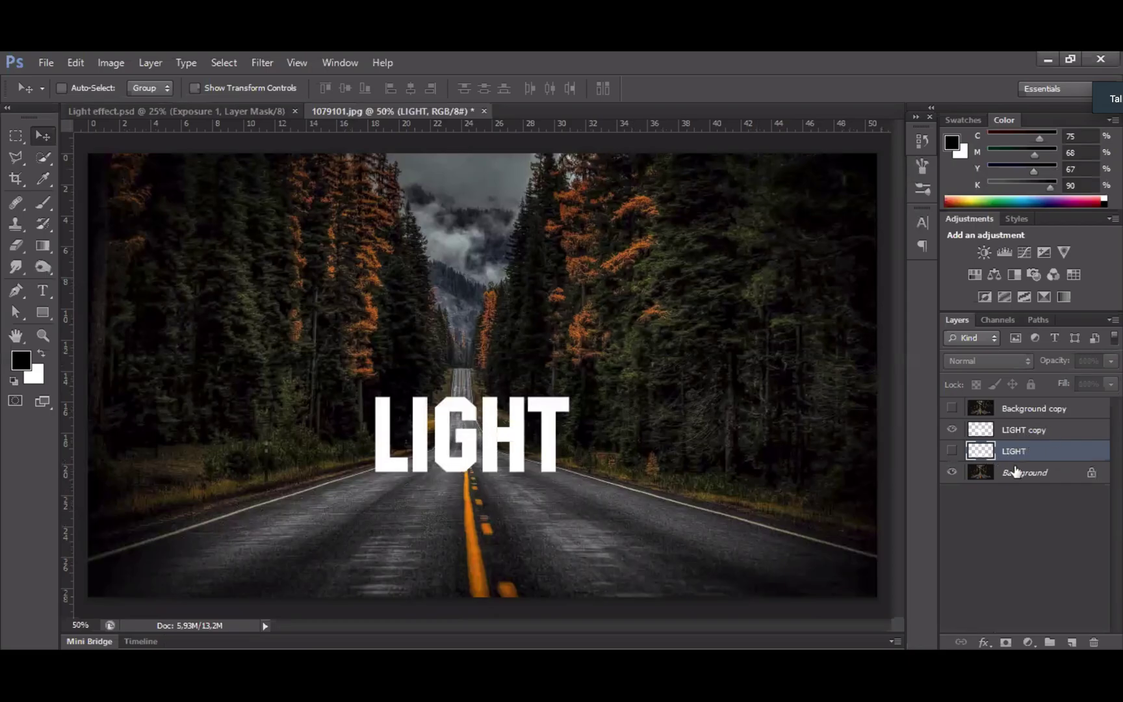
key(alt+bracketright)
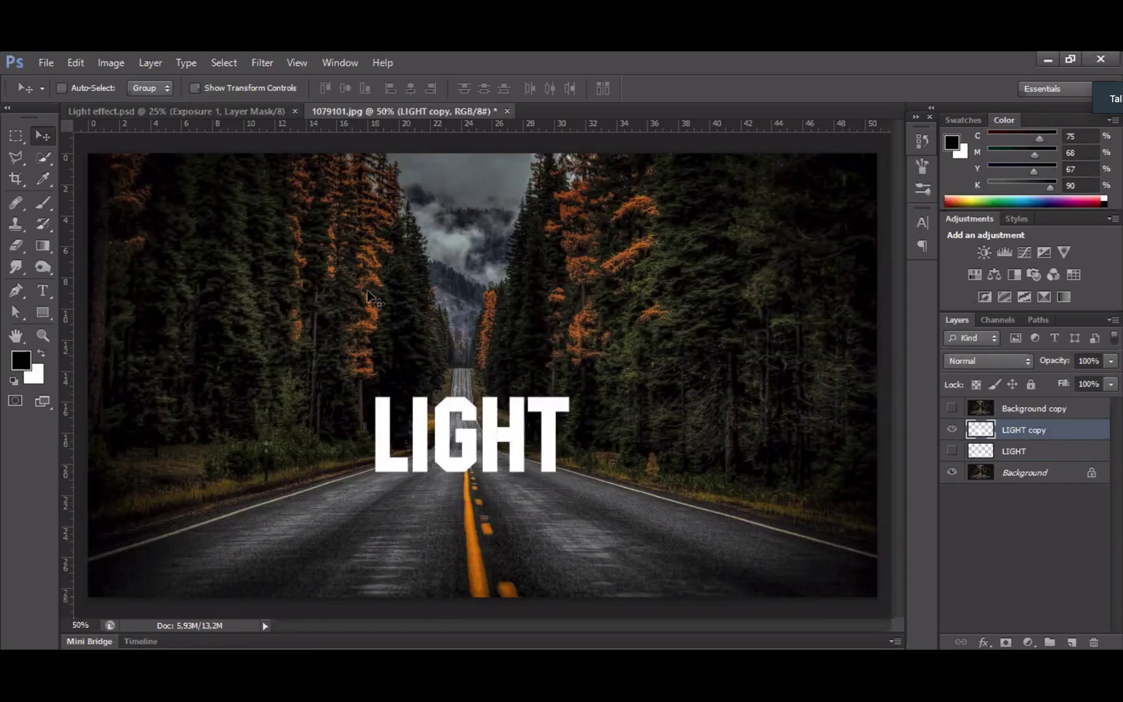
key(alt+bracketleft)
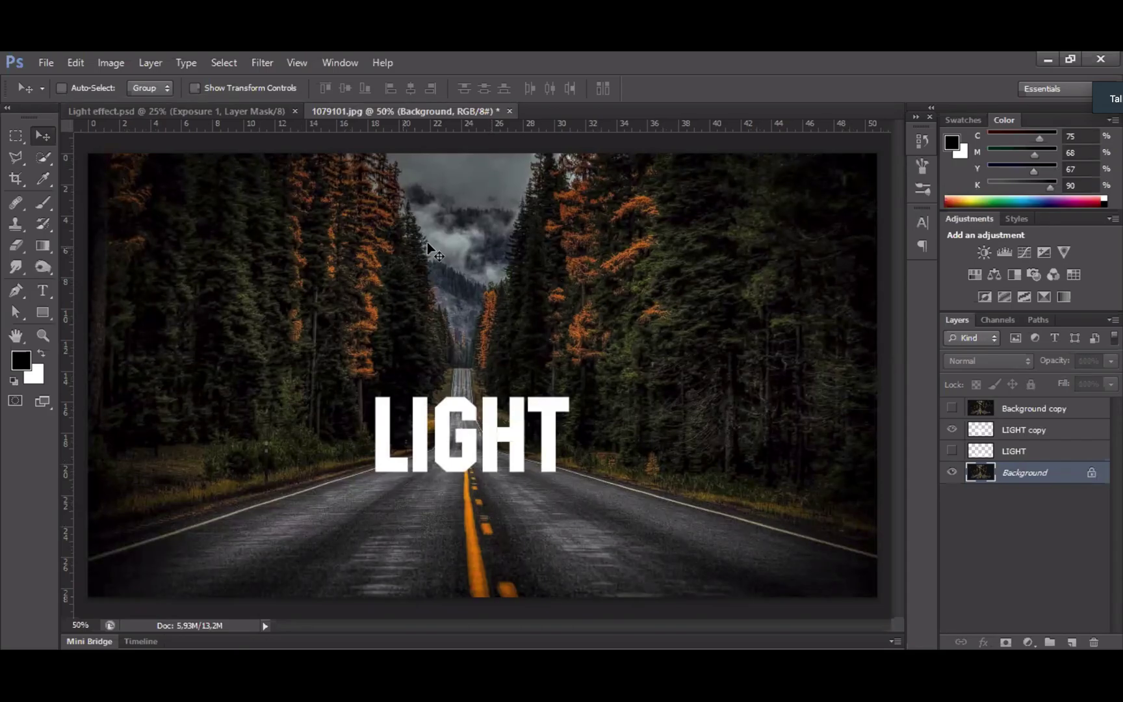
- Add a Hue/Saturation adjustment layer directly above the Background with Saturation set to -65
click(1038, 455)
click(1035, 473)
click(1029, 643)
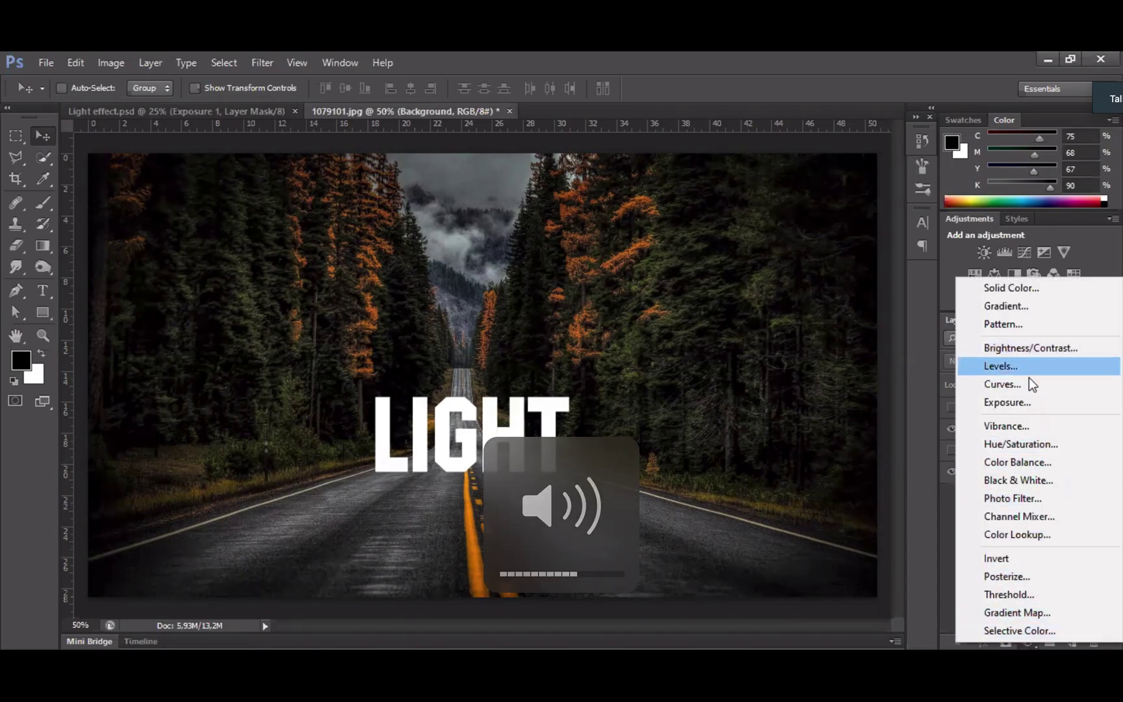
click(1032, 446)
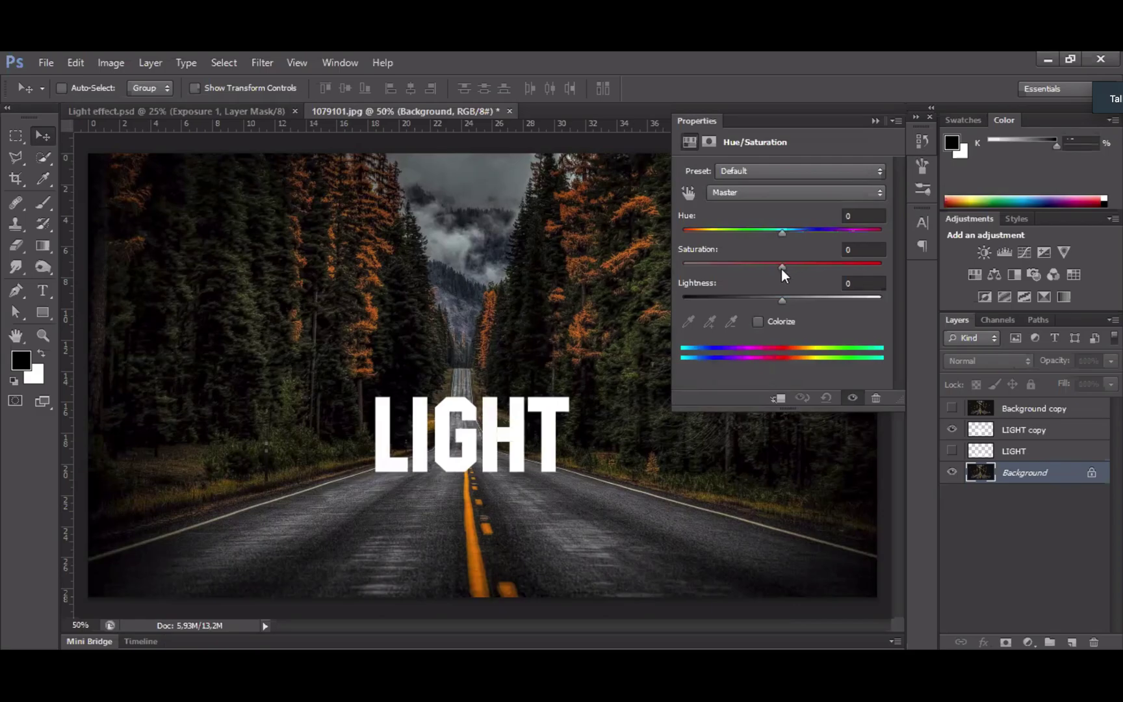
drag(781, 268, 719, 269)
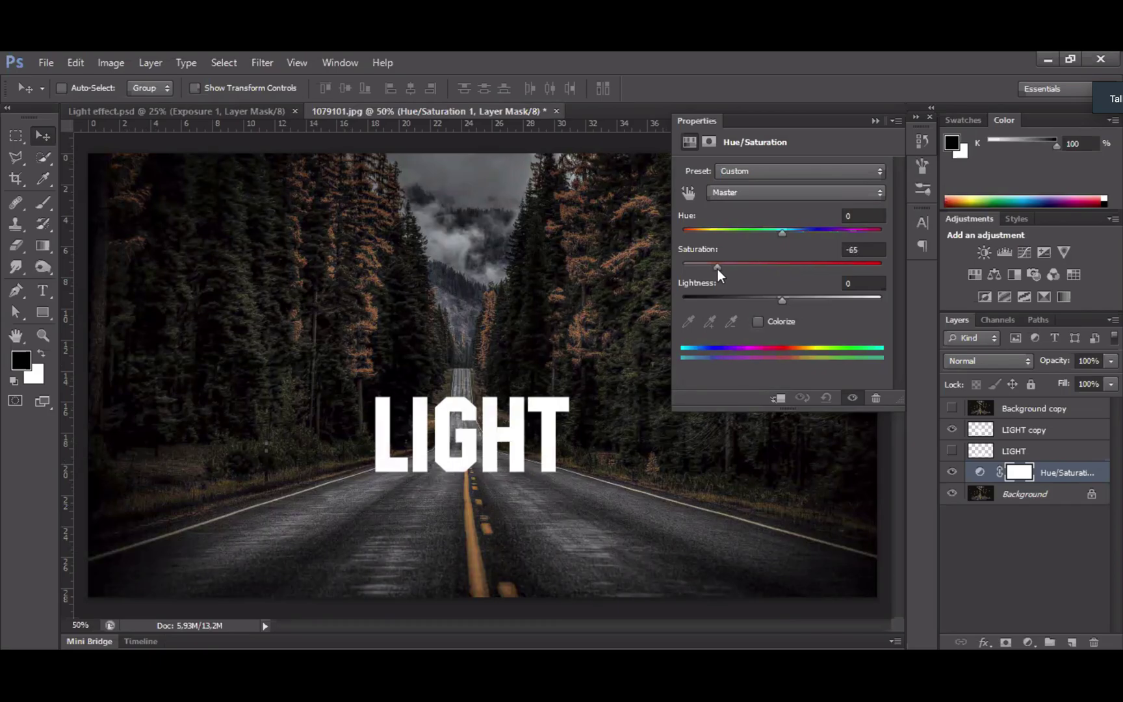
key(XF86AudioRaiseVolume)
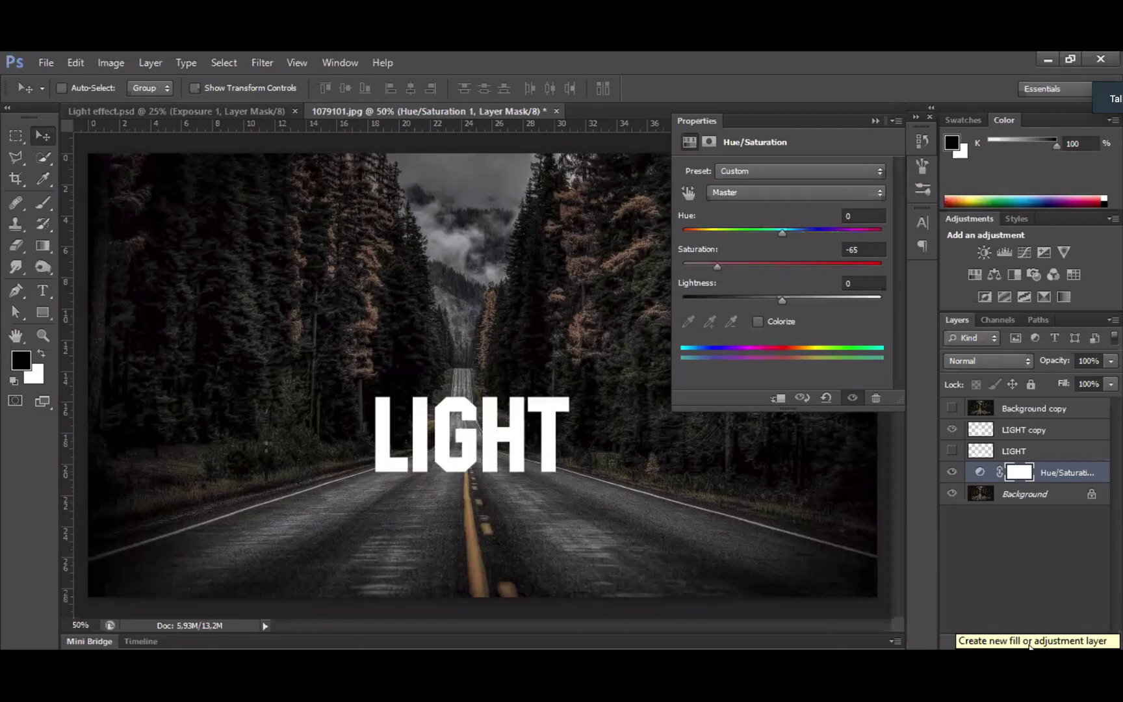
- Add an Exposure adjustment layer above the Hue/Saturation layer with Exposure set to -3.20
click(1028, 643)
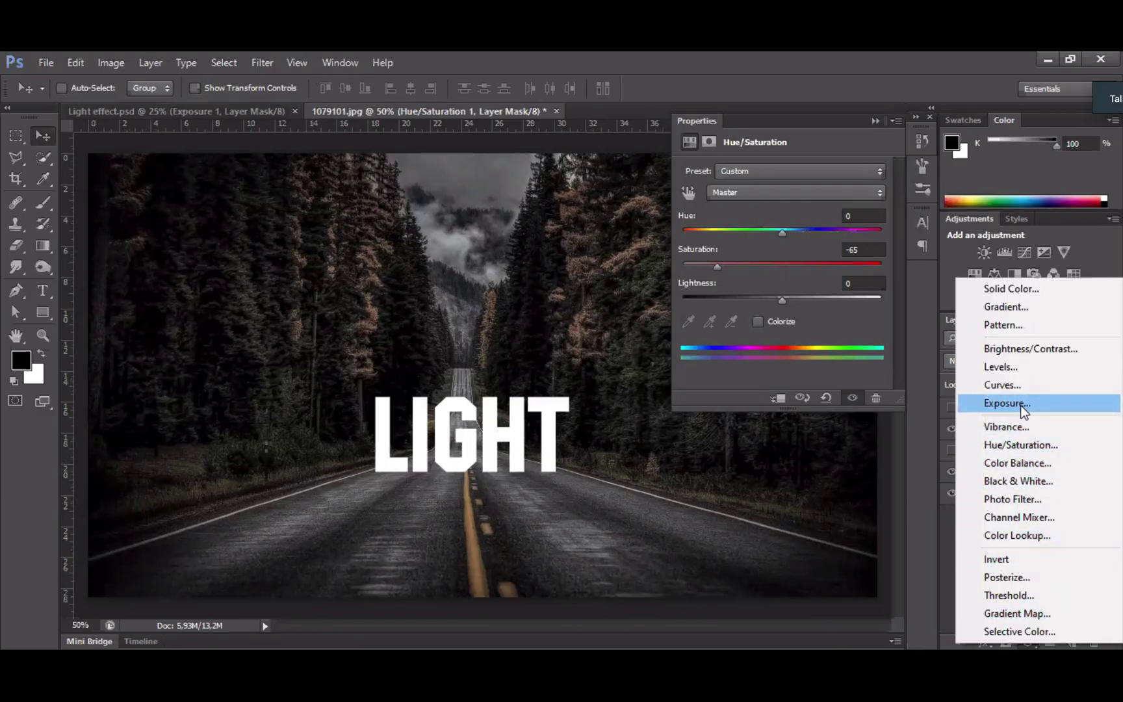
click(1041, 406)
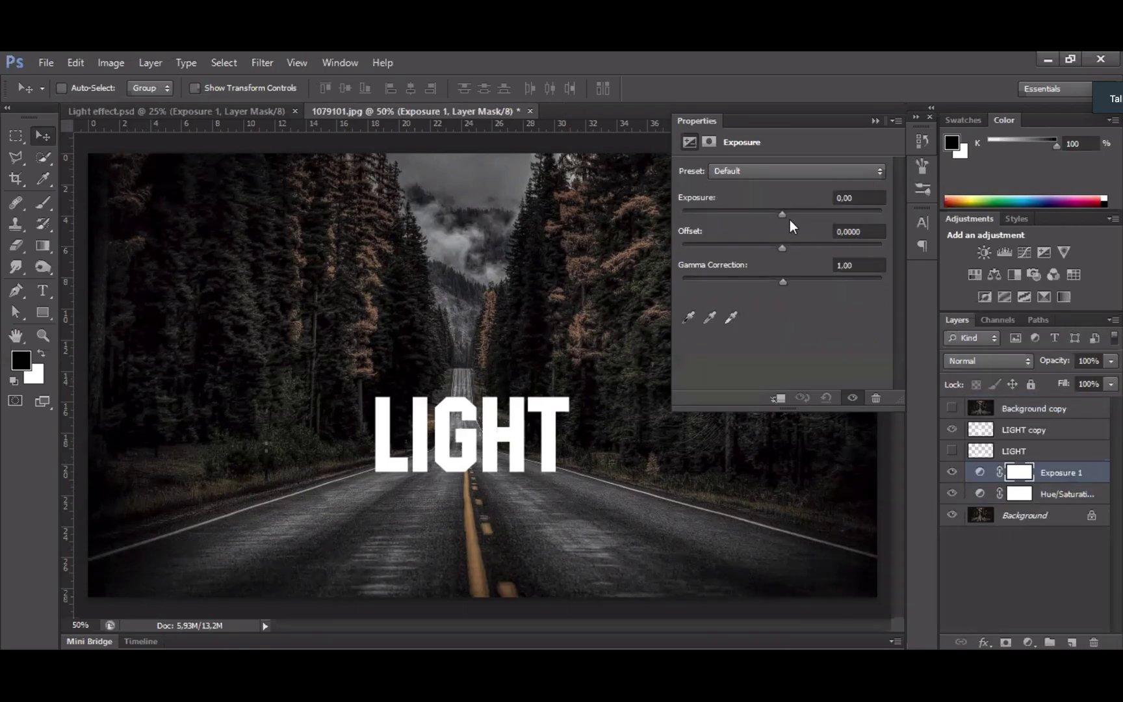
drag(778, 212, 734, 214)
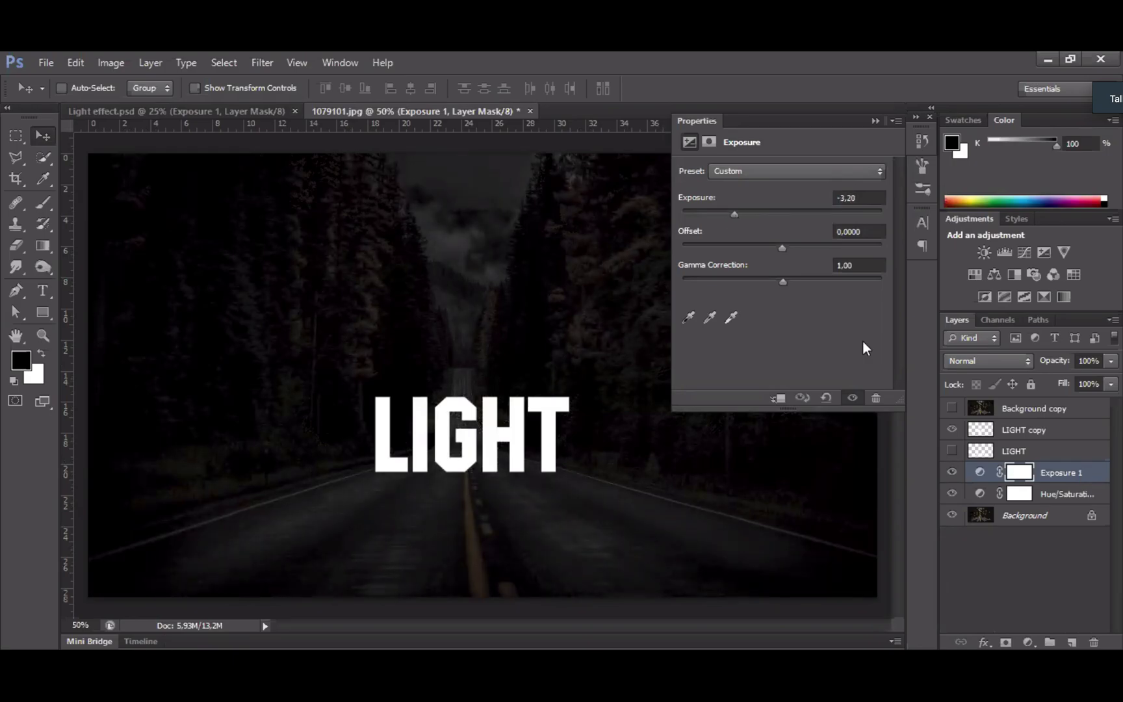
click(874, 120)
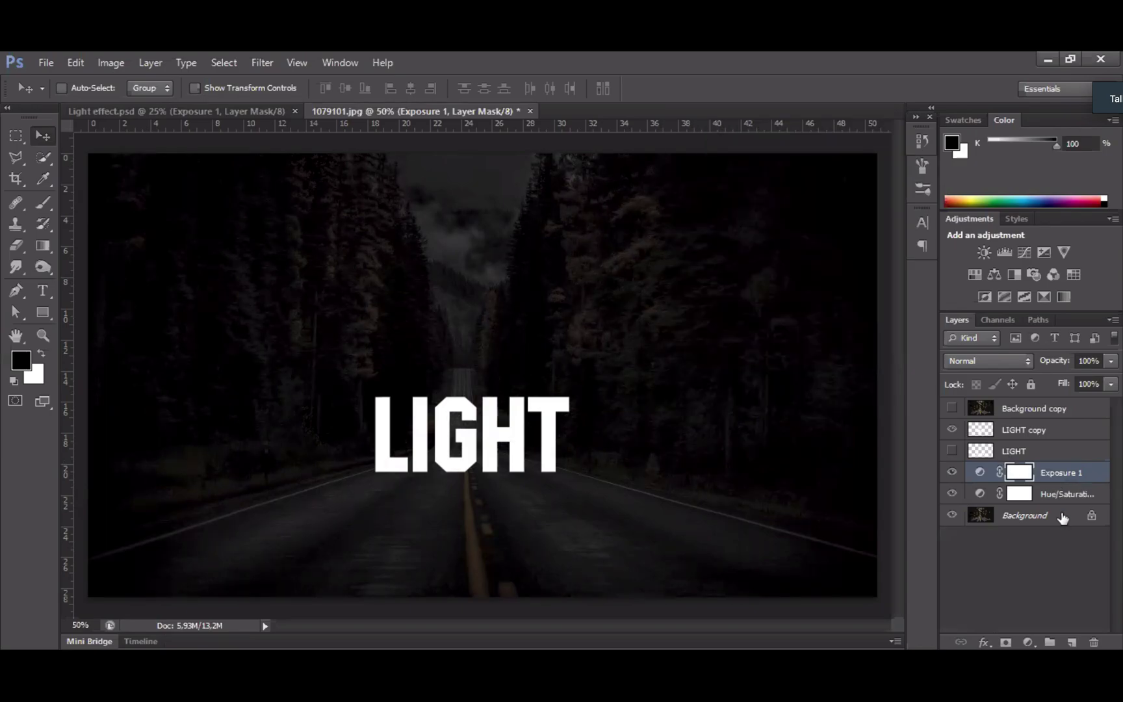
- Show the Background copy layer and clip it to the LIGHT copy layer with a clipping mask
click(1052, 512)
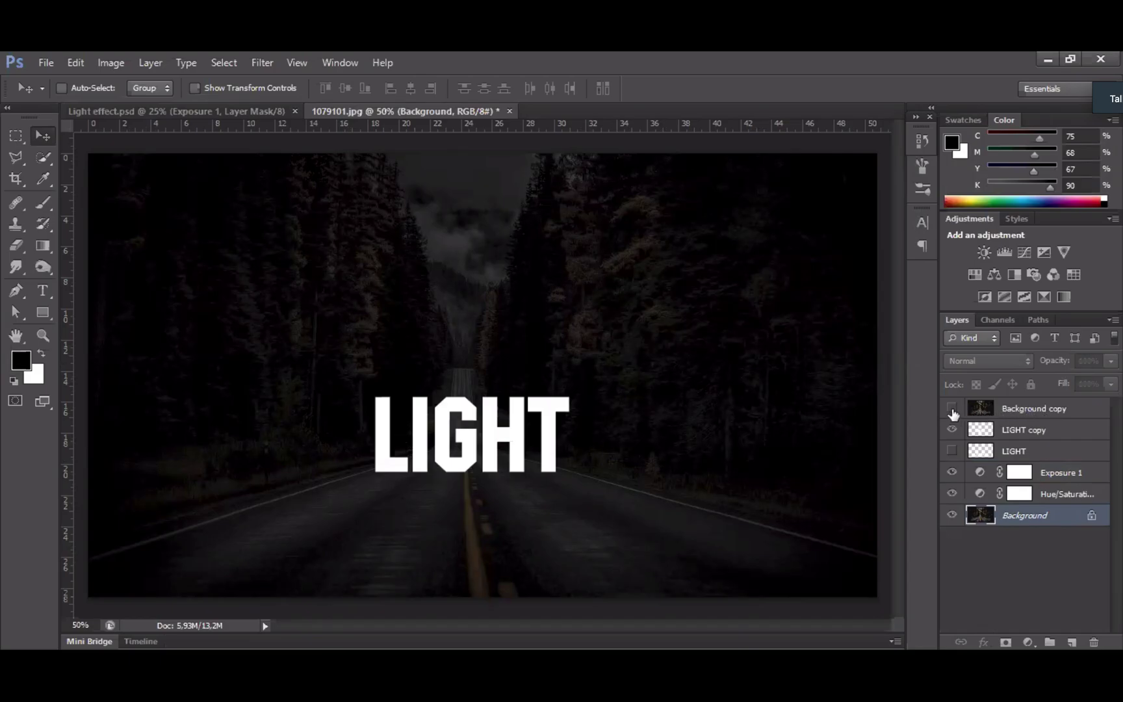
click(950, 410)
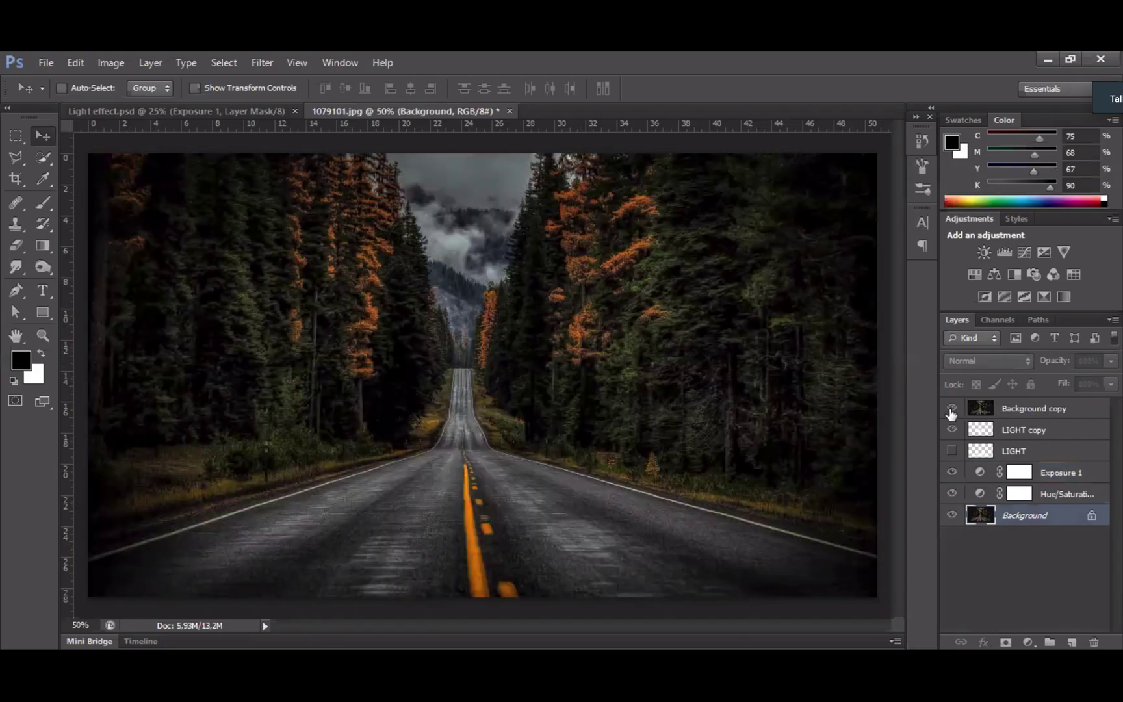
click(1042, 409)
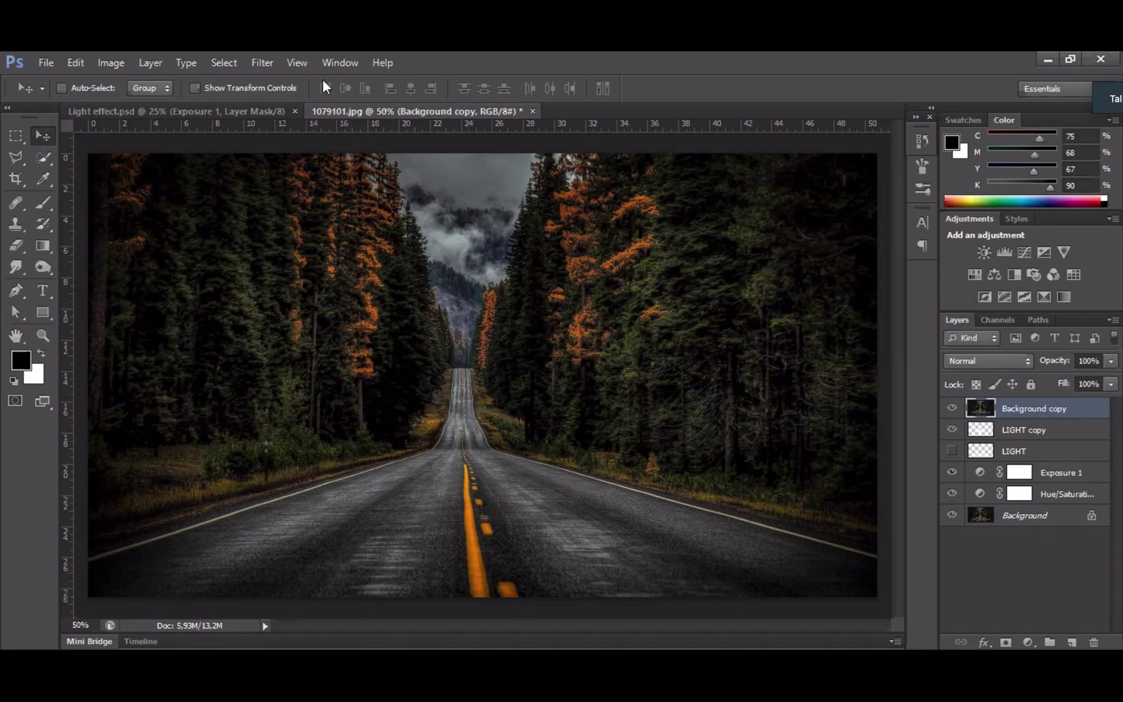
click(150, 61)
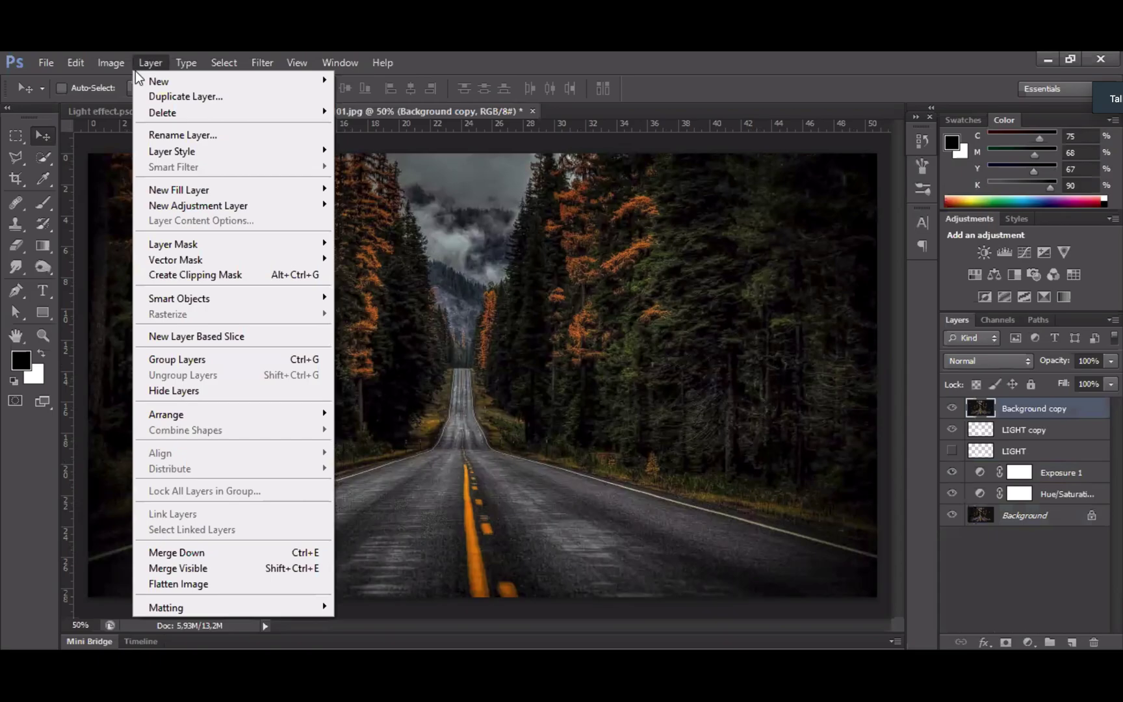
click(254, 275)
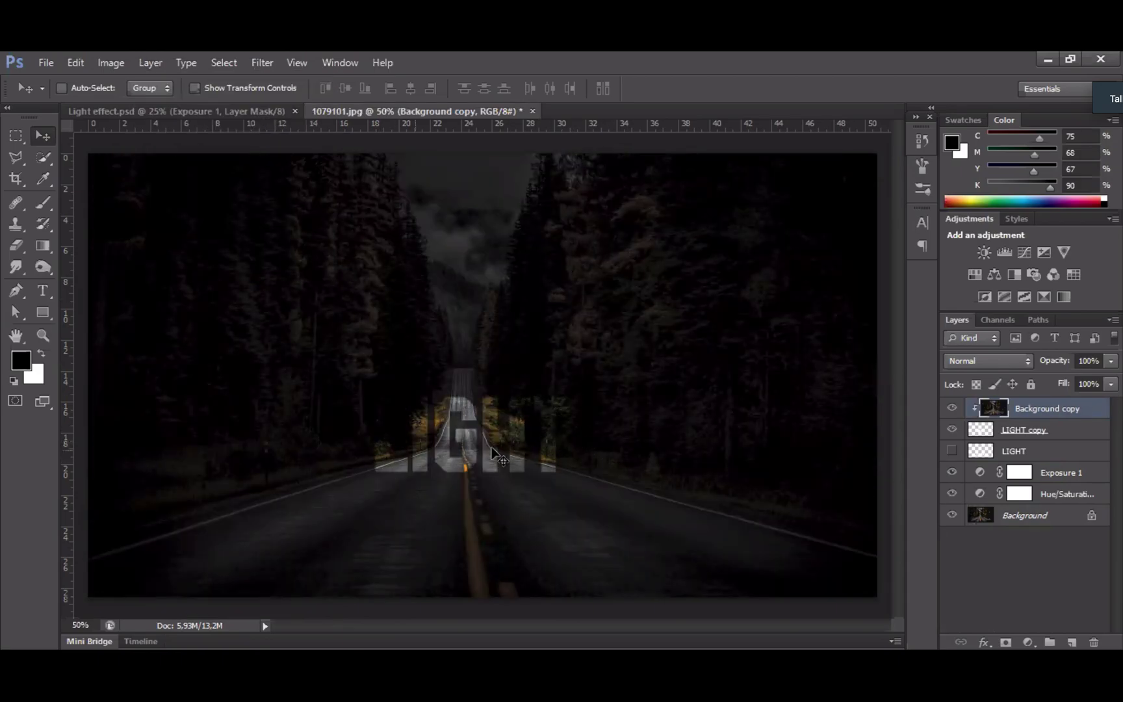
- Add a white Stroke style to the LIGHT copy layer, 3 px in size and positioned Outside
click(1072, 435)
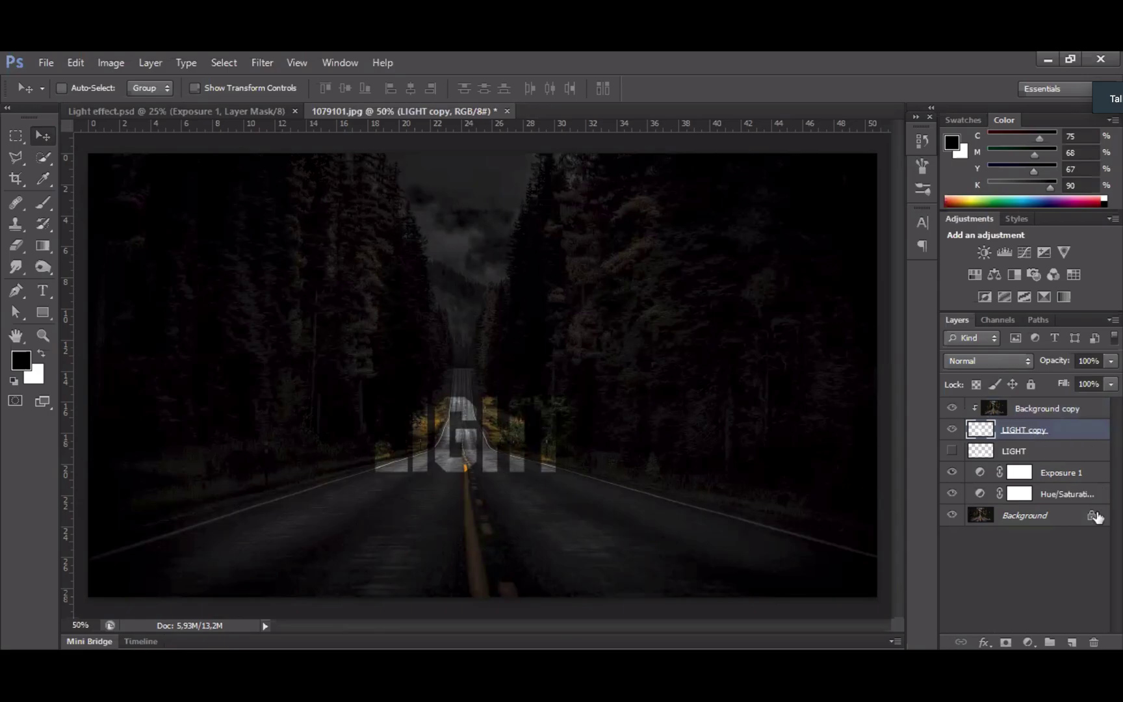
click(983, 642)
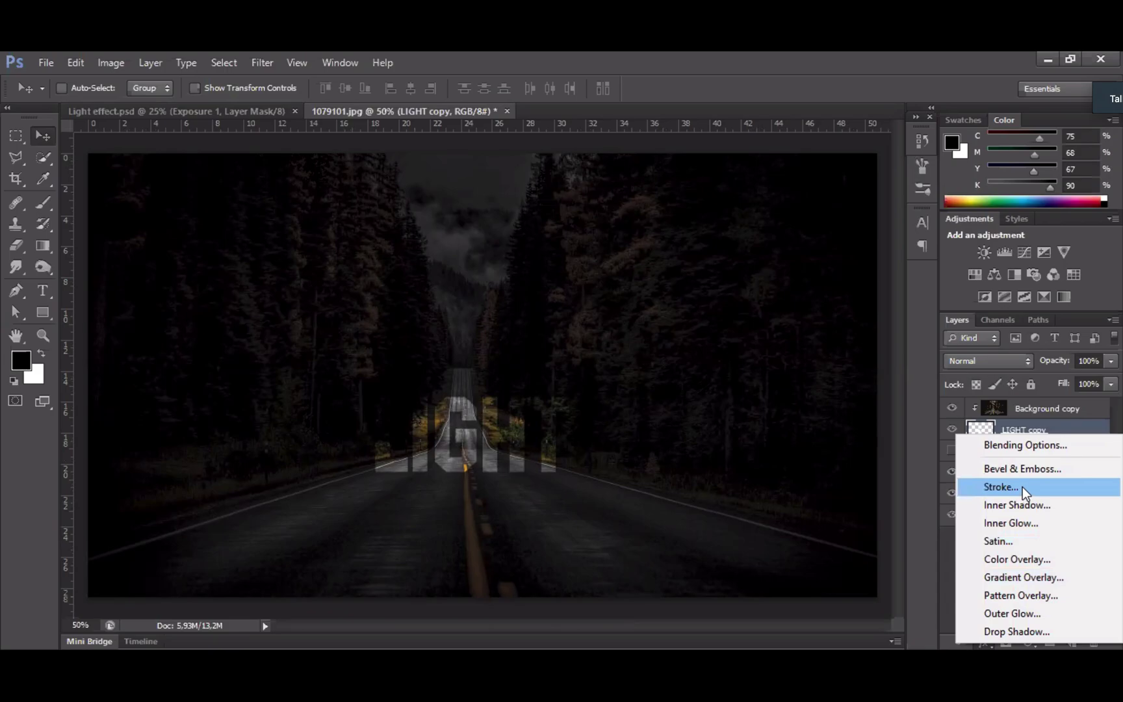
key(Escape)
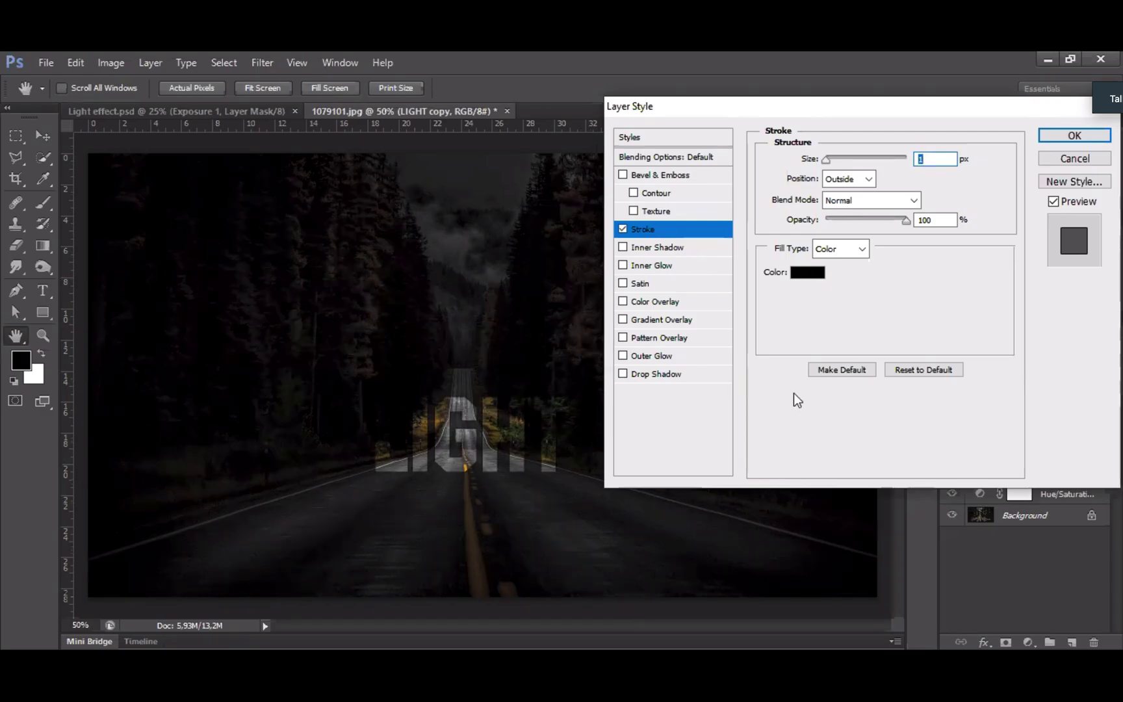
click(587, 228)
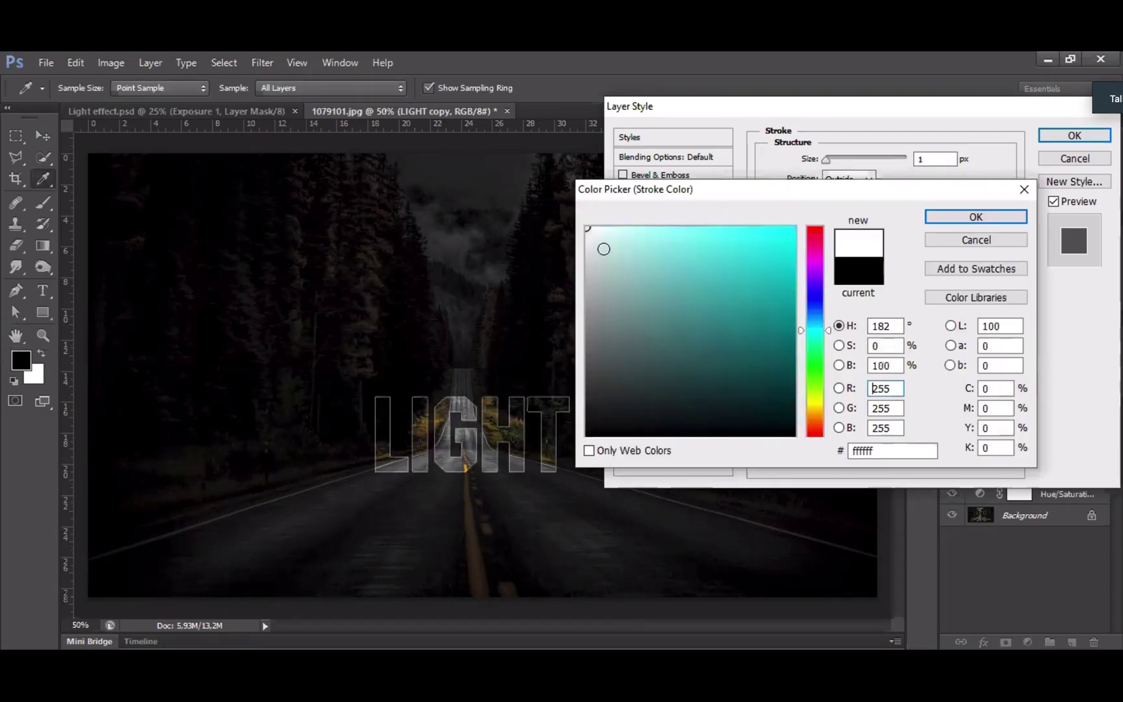
click(997, 220)
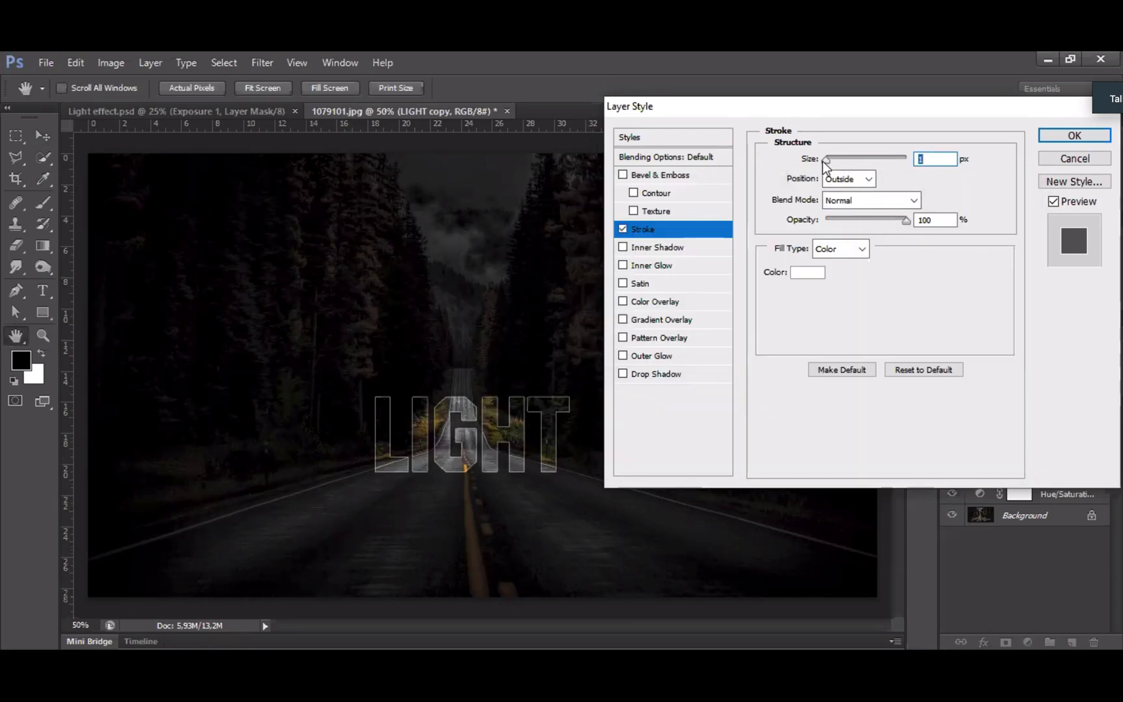
drag(826, 161, 827, 161)
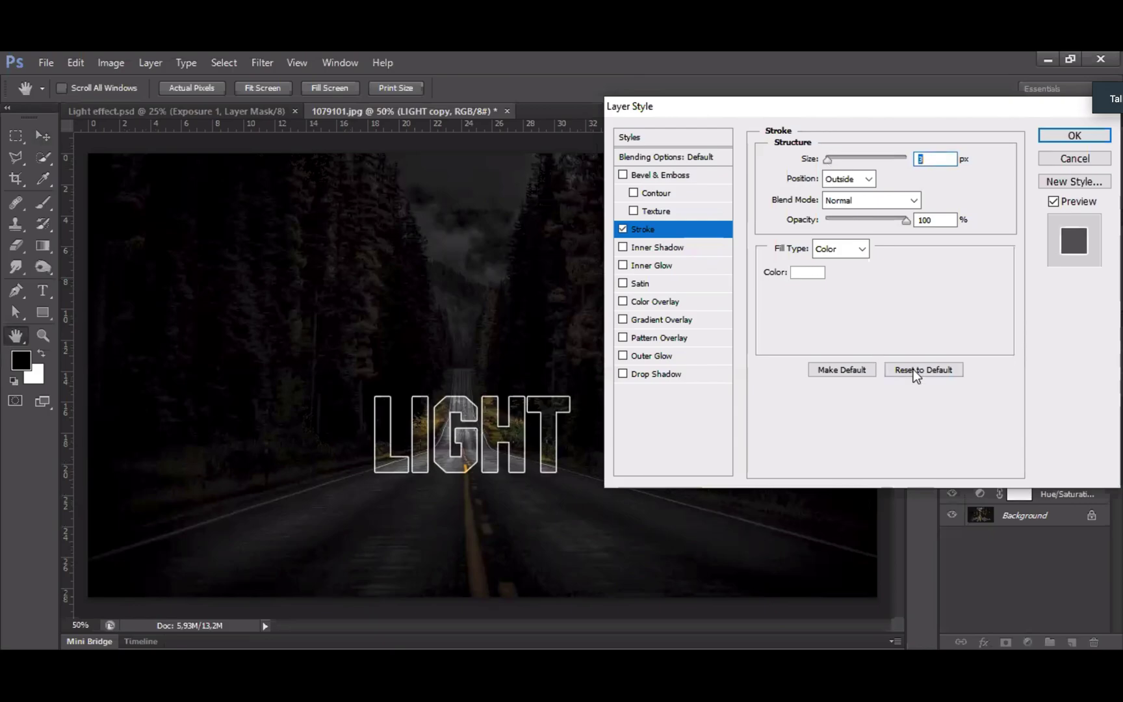
click(868, 179)
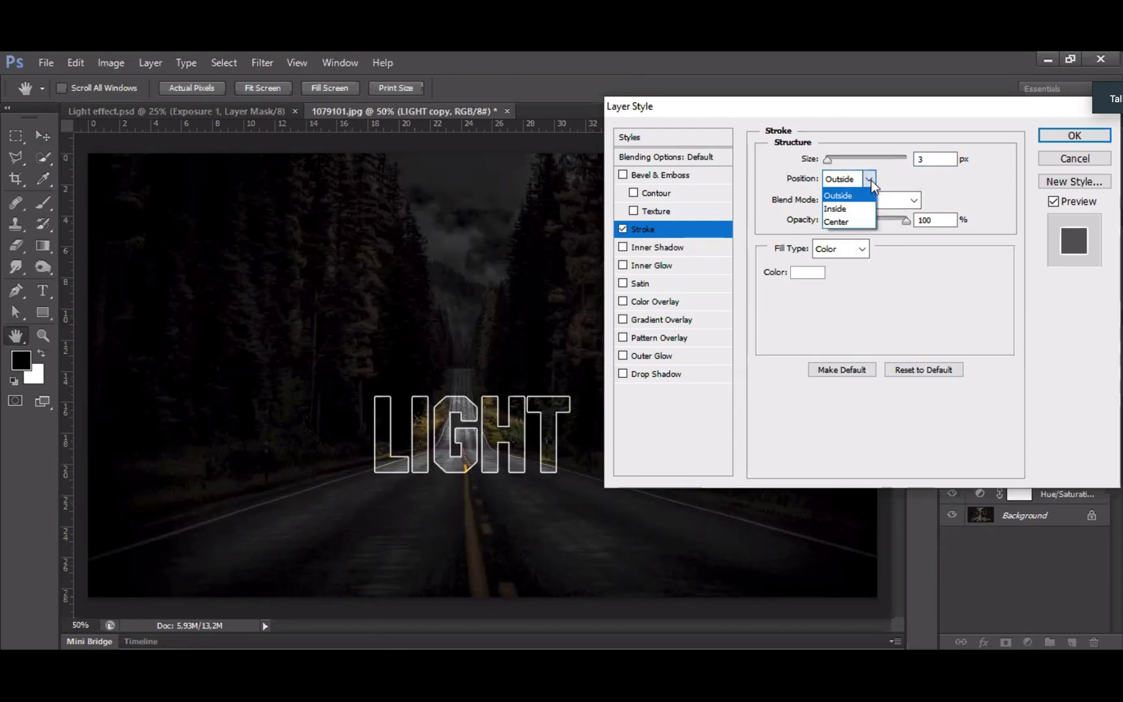
click(842, 195)
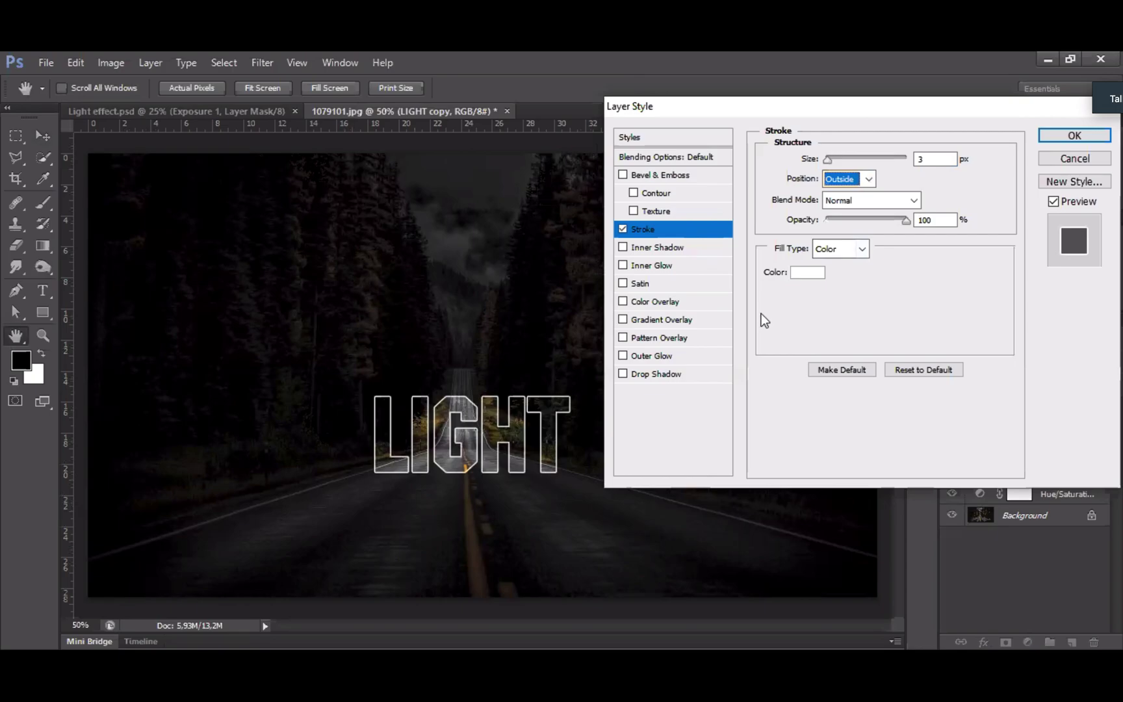
- Enable an Outer Glow style on the LIGHT copy layer and set its color to white (ffffff)
click(651, 356)
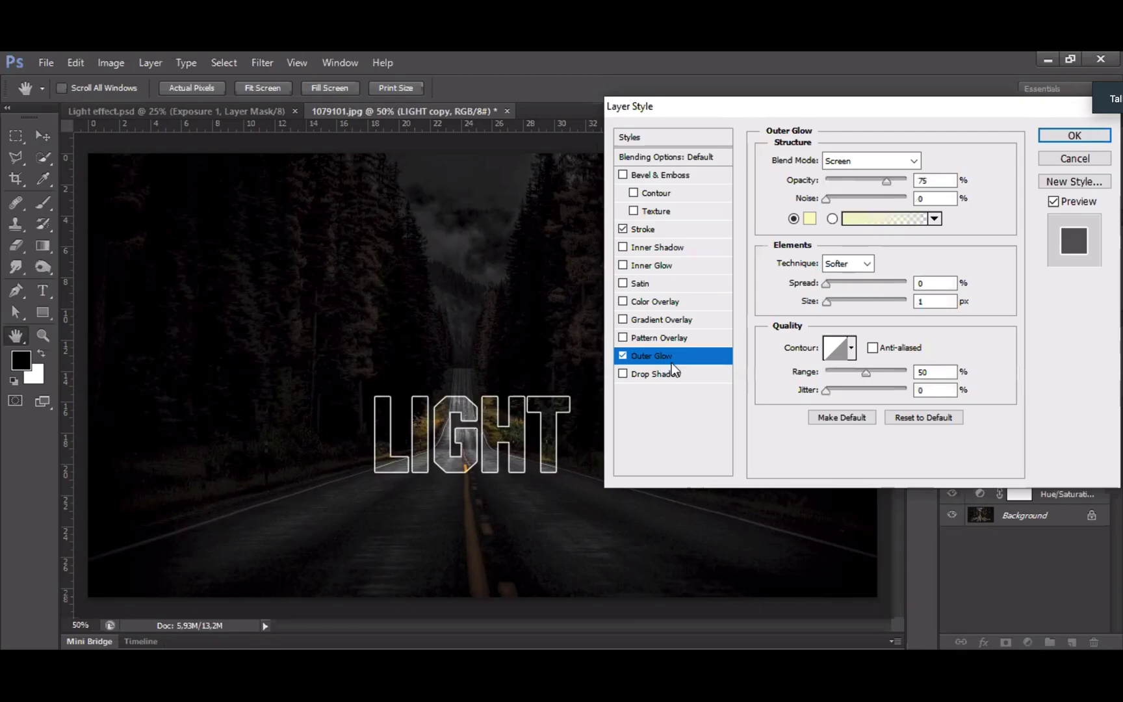
click(809, 220)
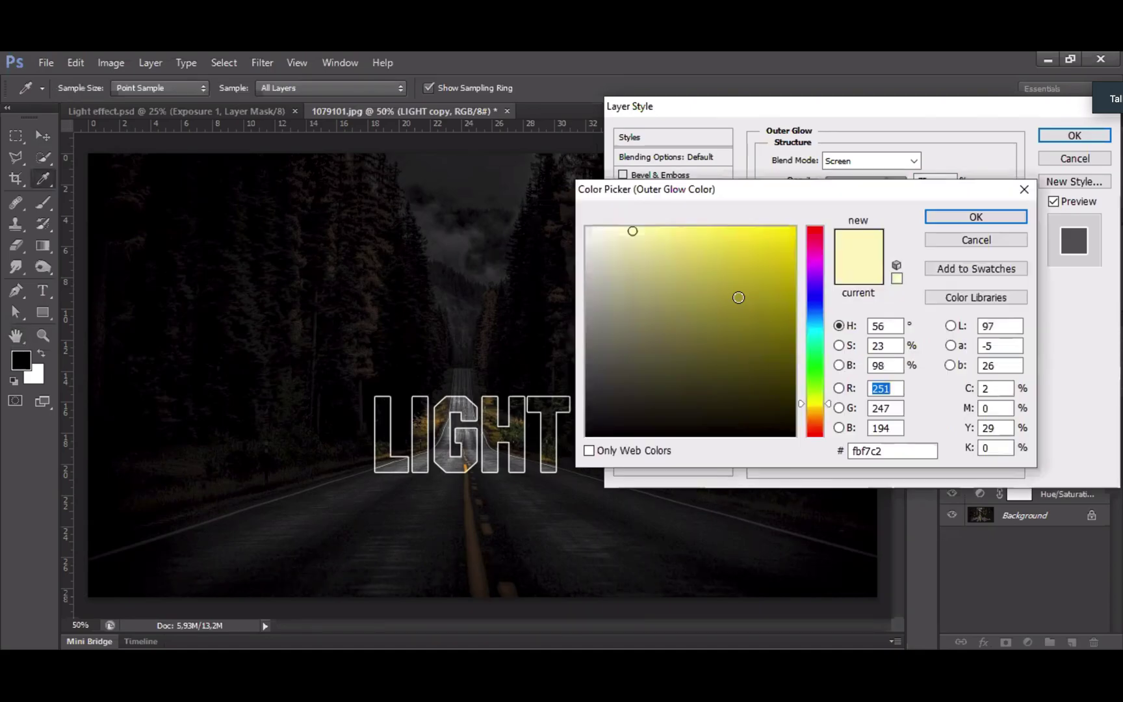
drag(632, 231, 443, 184)
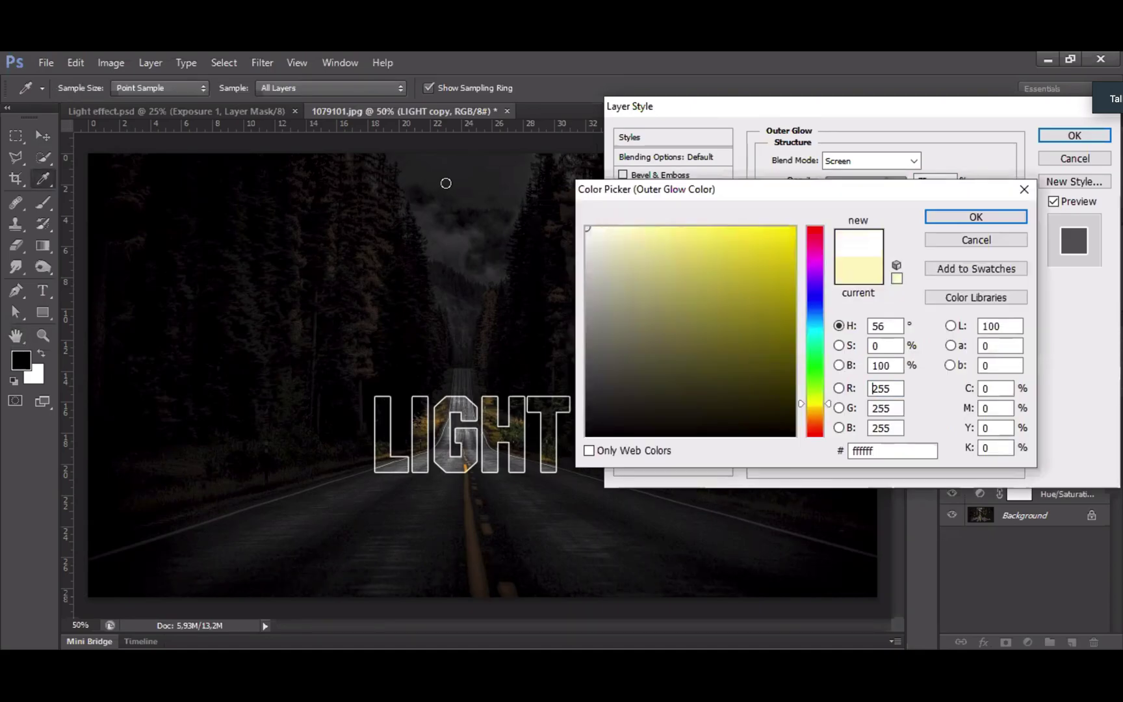
click(996, 220)
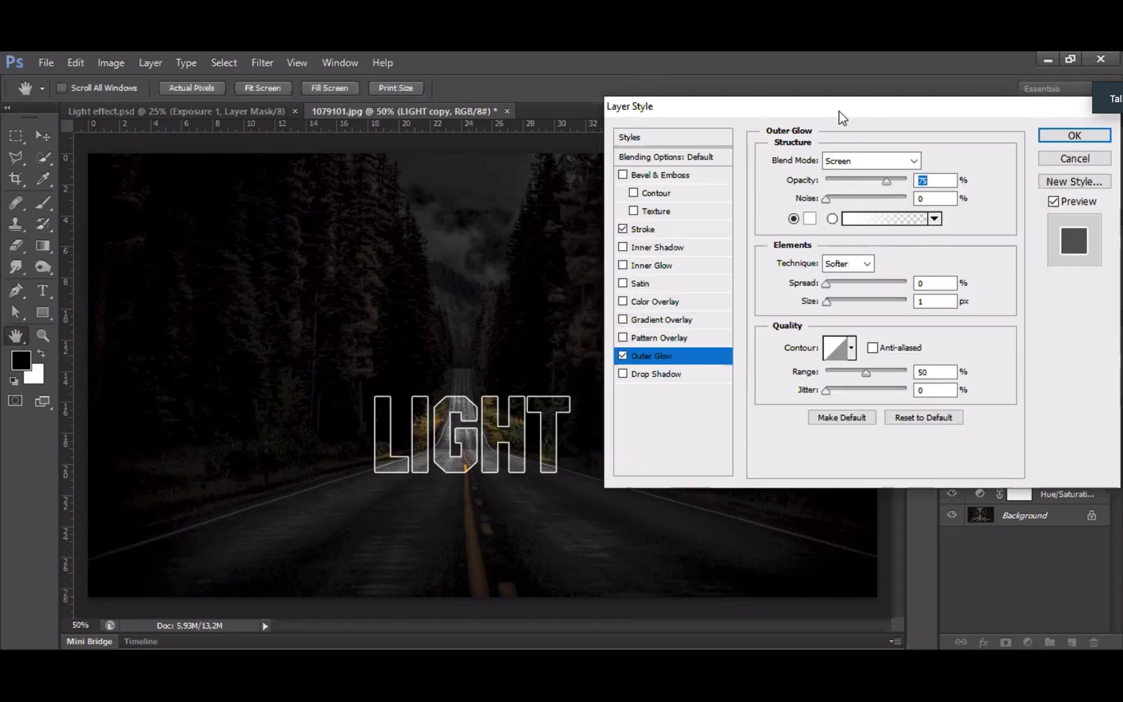
drag(834, 111, 804, 142)
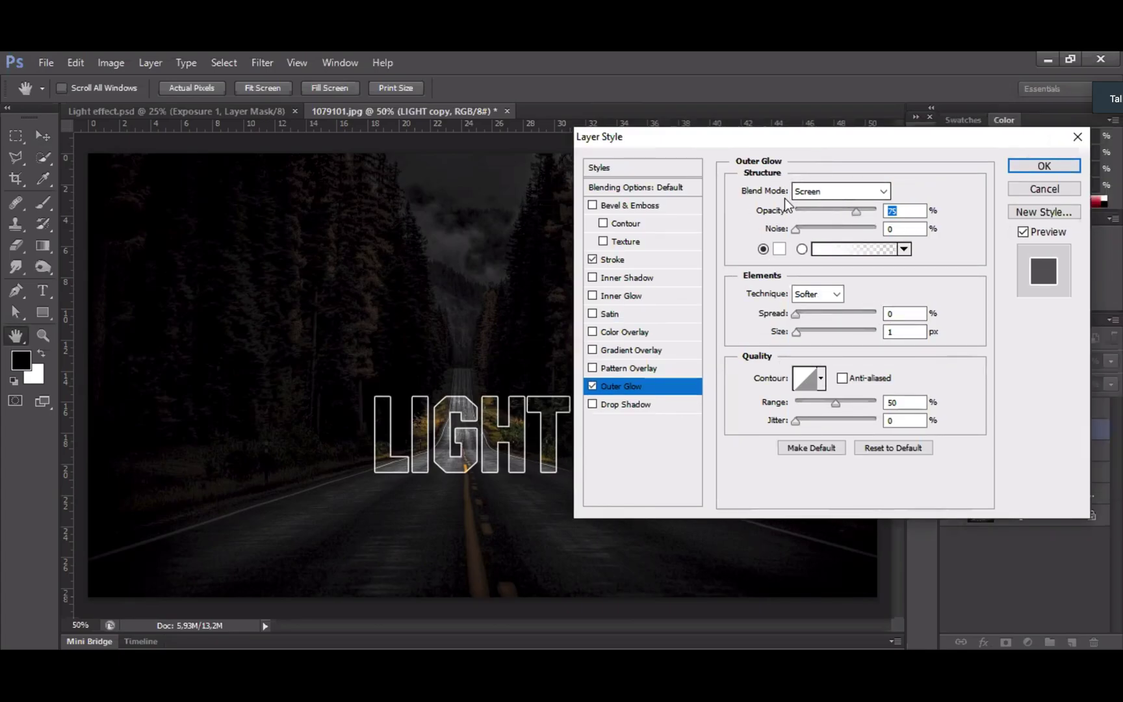
- Set the Outer Glow to Overlay blend mode, 100% opacity and a size of 250 px
click(885, 192)
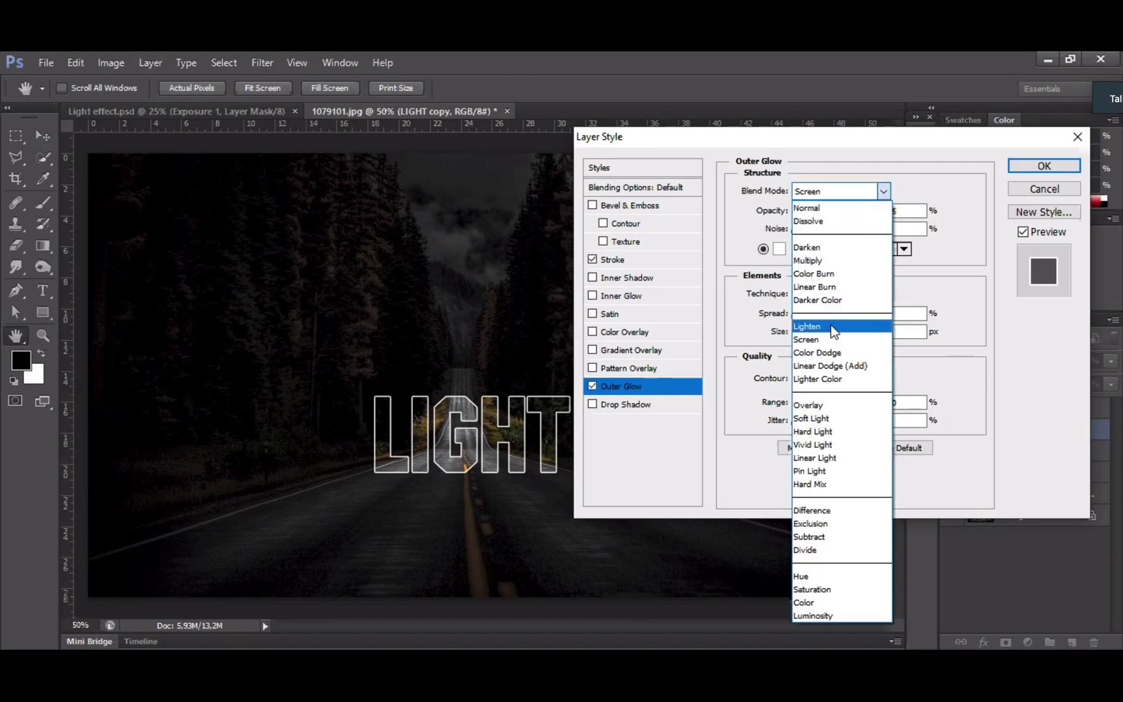
click(834, 410)
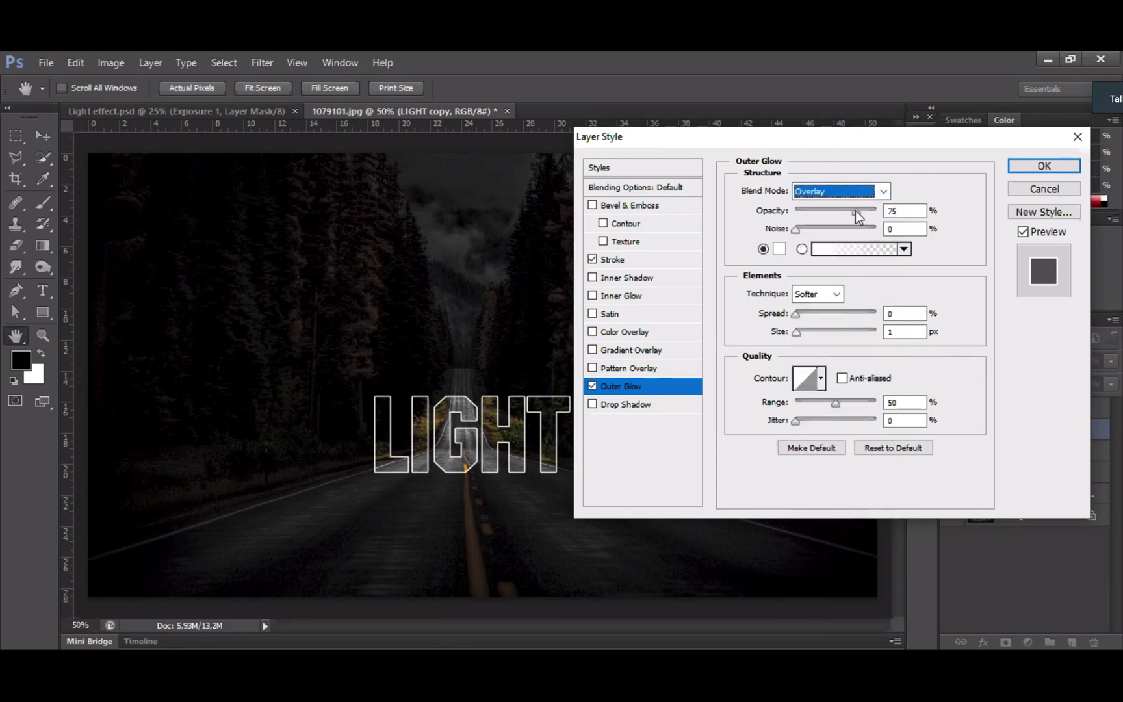
drag(856, 213, 882, 267)
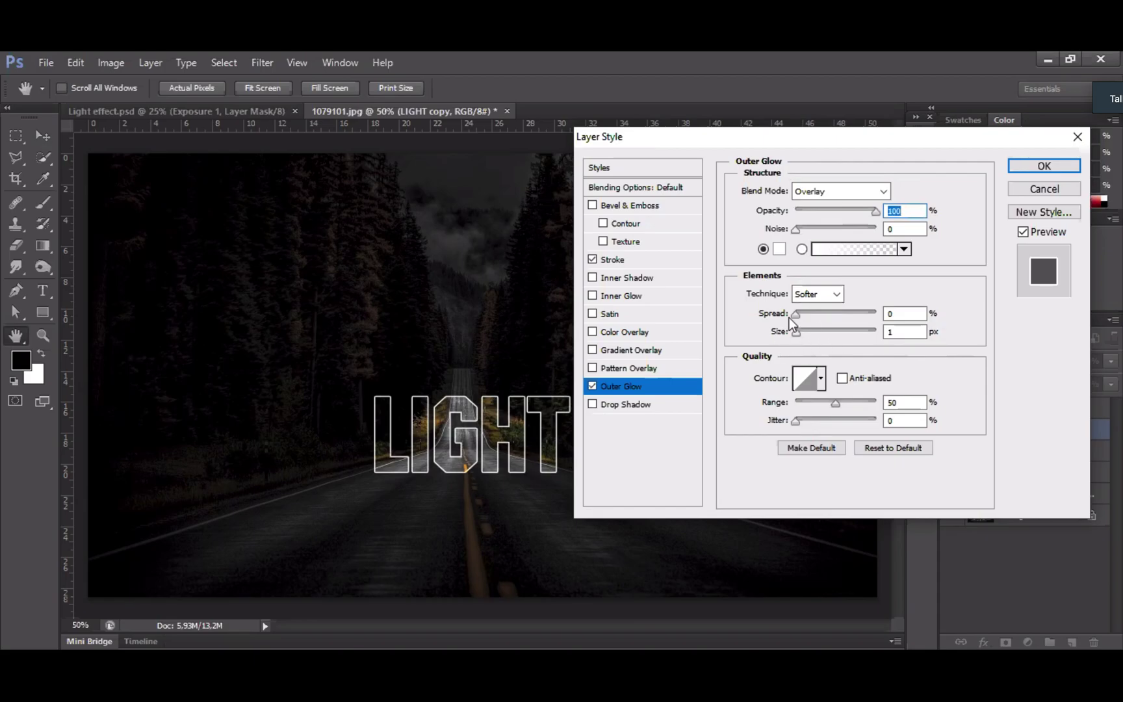
drag(795, 333, 946, 333)
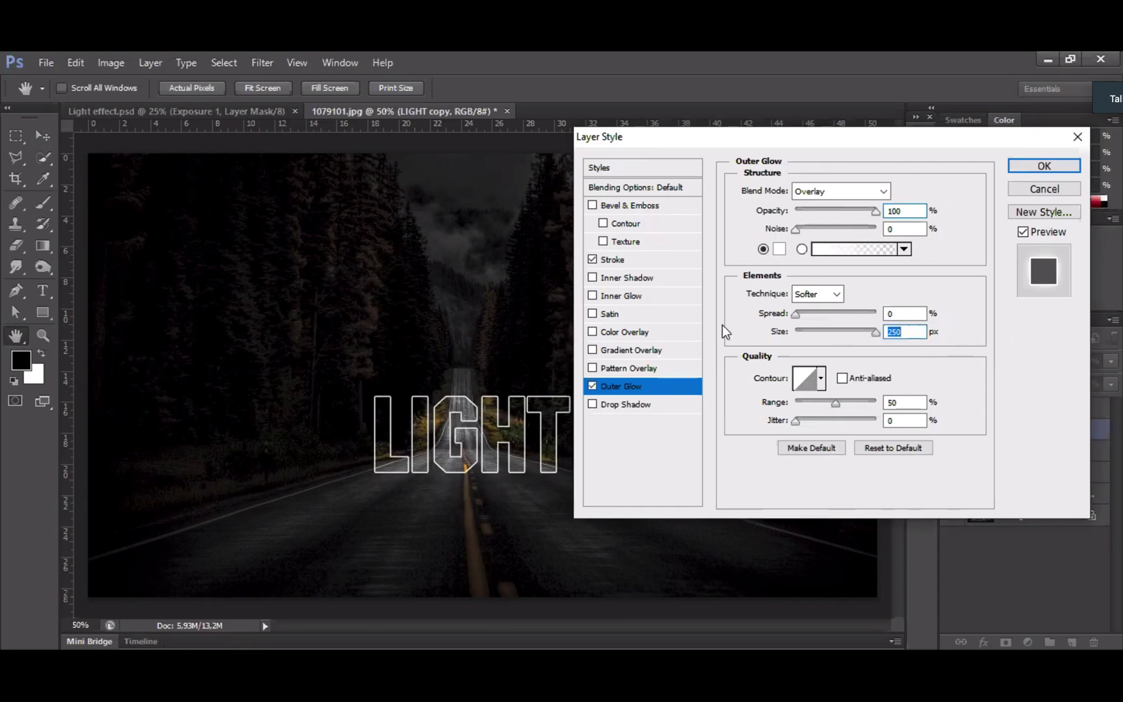
- Compare the image with and without the layer style preview to judge the outer glow around the letters
click(1023, 231)
click(1023, 232)
click(1023, 231)
click(1022, 232)
click(1022, 231)
click(1023, 231)
click(1022, 232)
click(1022, 231)
click(1023, 231)
click(1023, 232)
- Enable a white (ffffff) Inner Glow style on the LIGHT copy layer with Overlay blend mode and 100% opacity
click(631, 295)
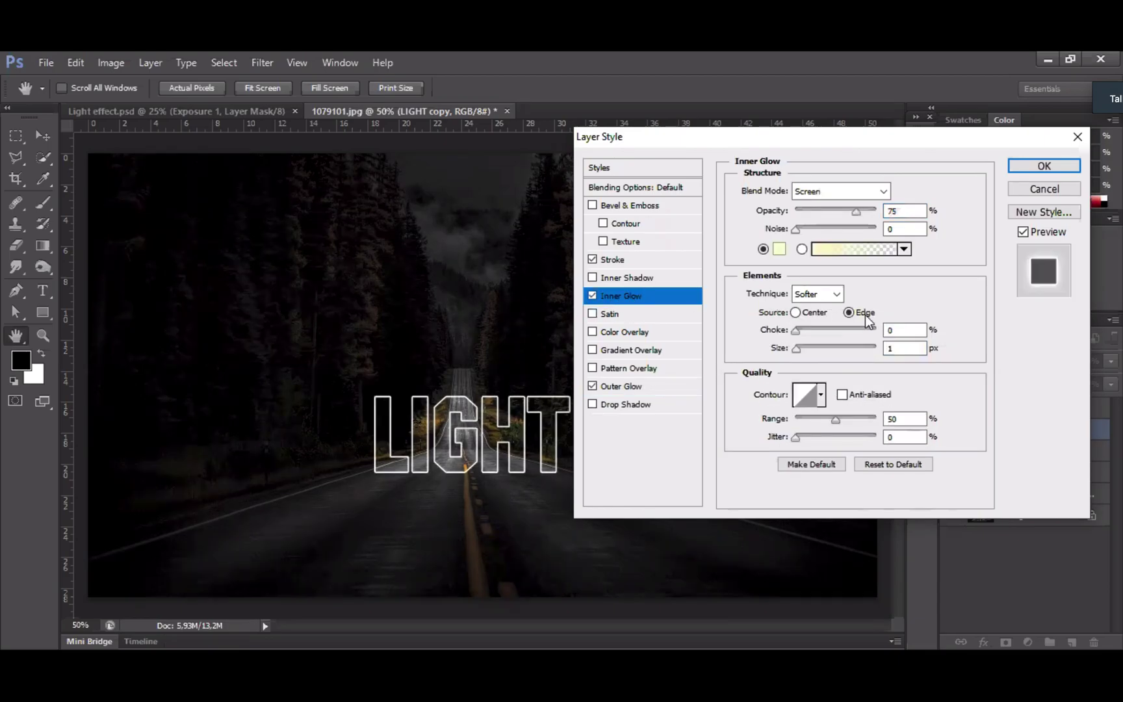
click(882, 191)
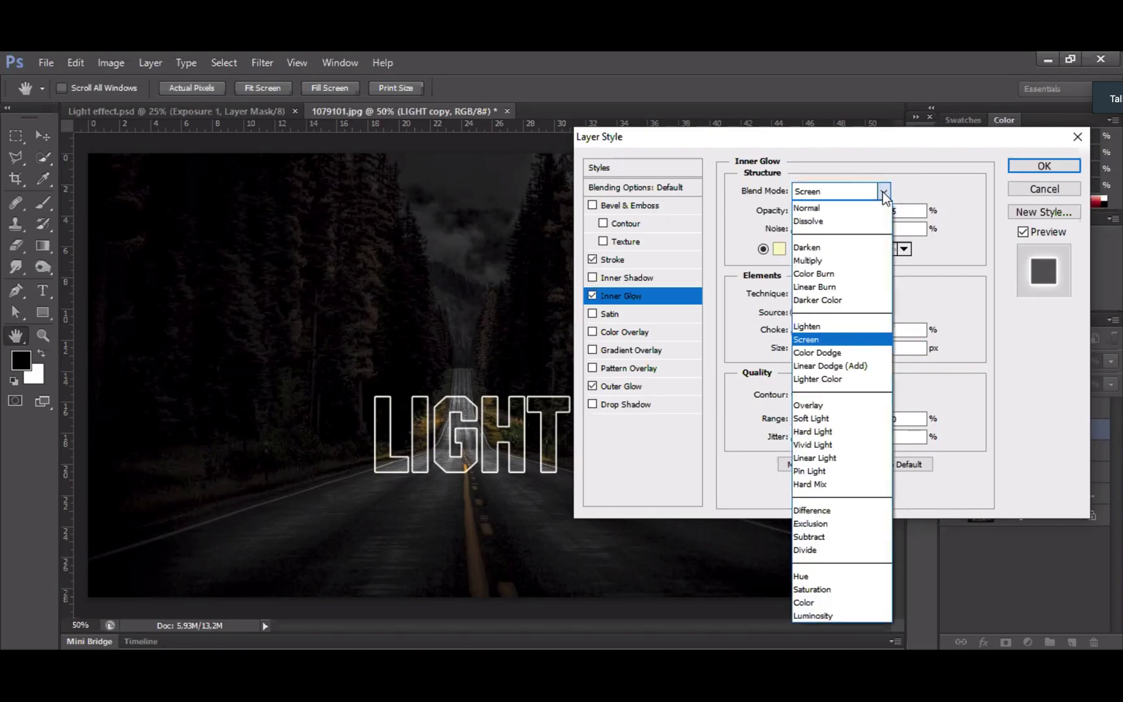
click(825, 408)
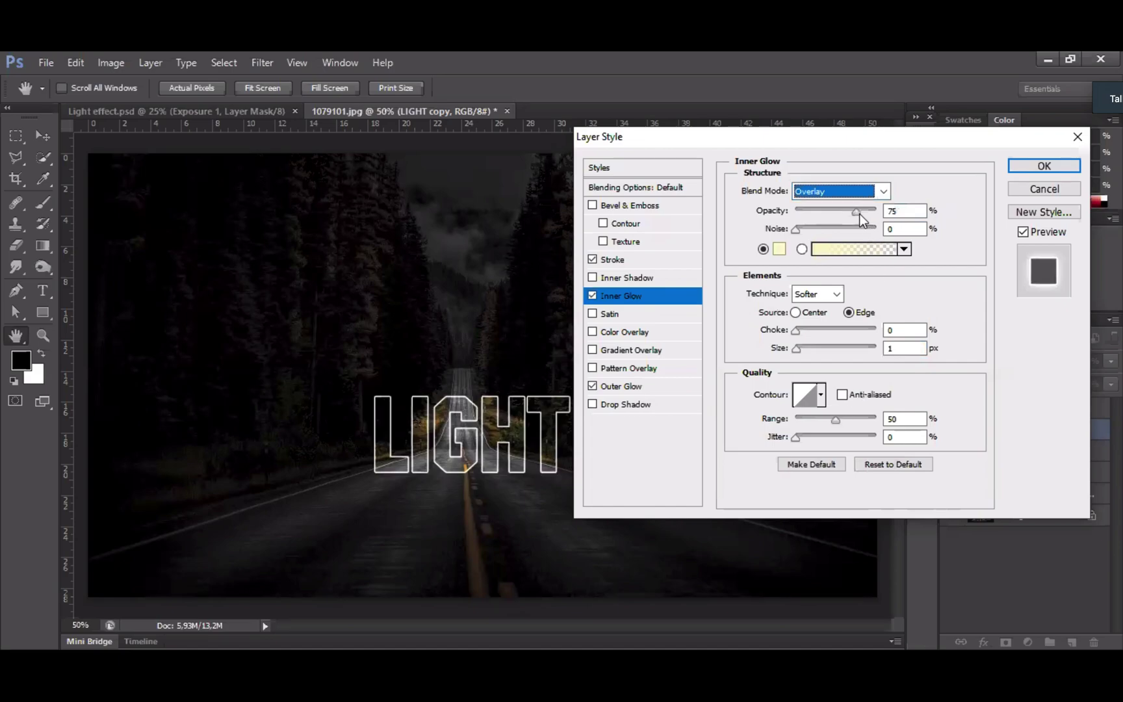
drag(857, 214, 875, 211)
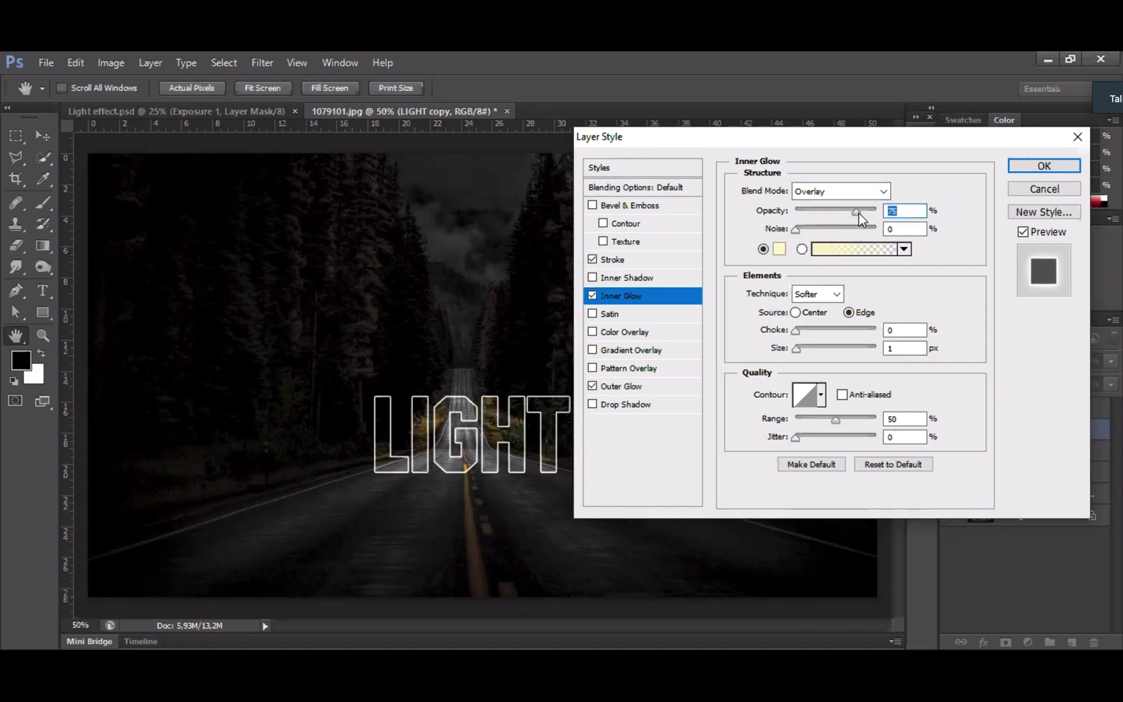
click(779, 250)
drag(631, 235, 587, 228)
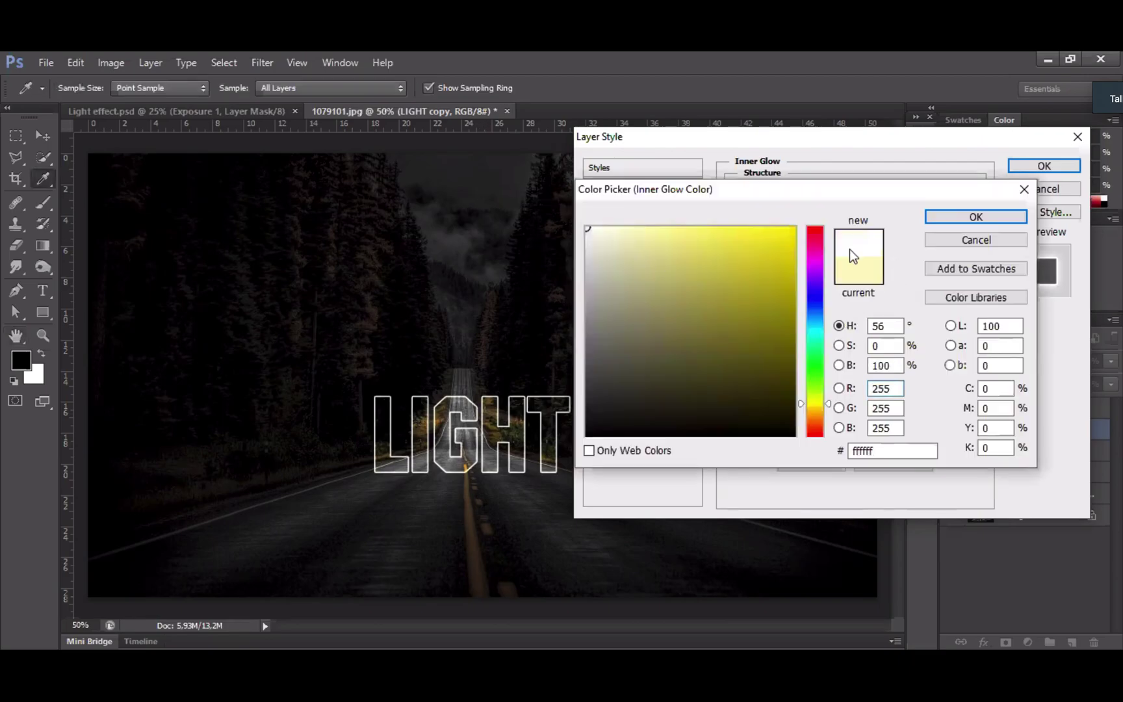
click(1008, 215)
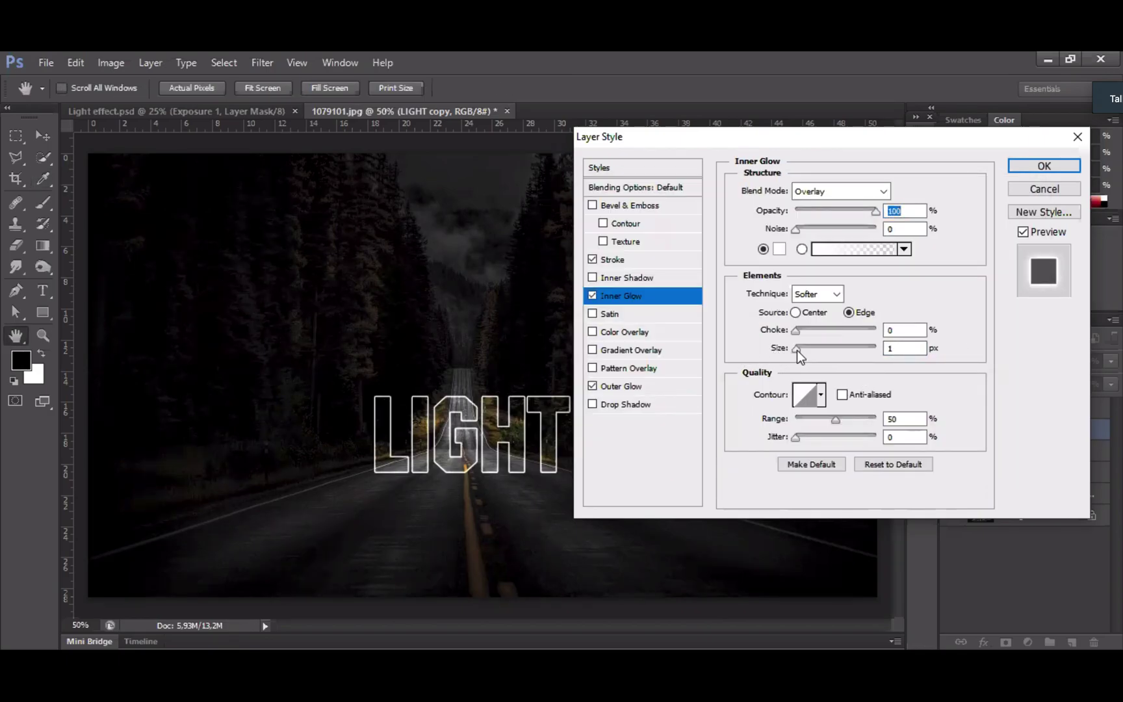
- Set the Inner Glow size to 141 px and apply the layer styles
drag(797, 350, 809, 347)
drag(816, 349, 843, 356)
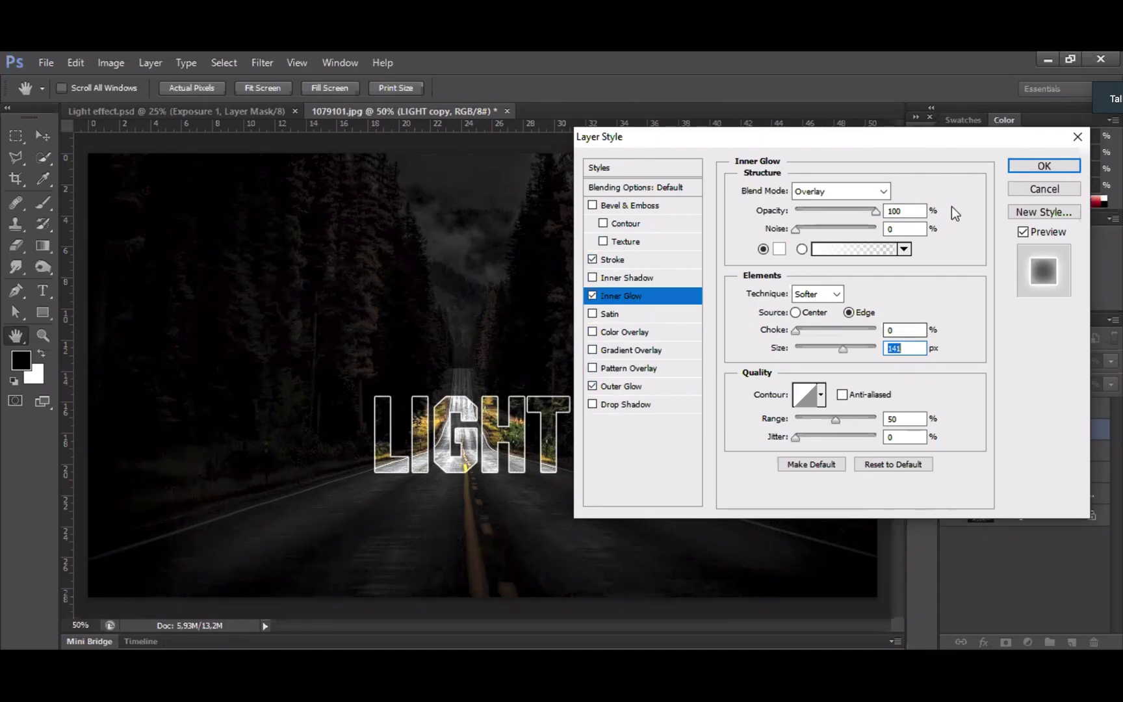
drag(905, 135, 898, 114)
click(1038, 147)
click(1038, 146)
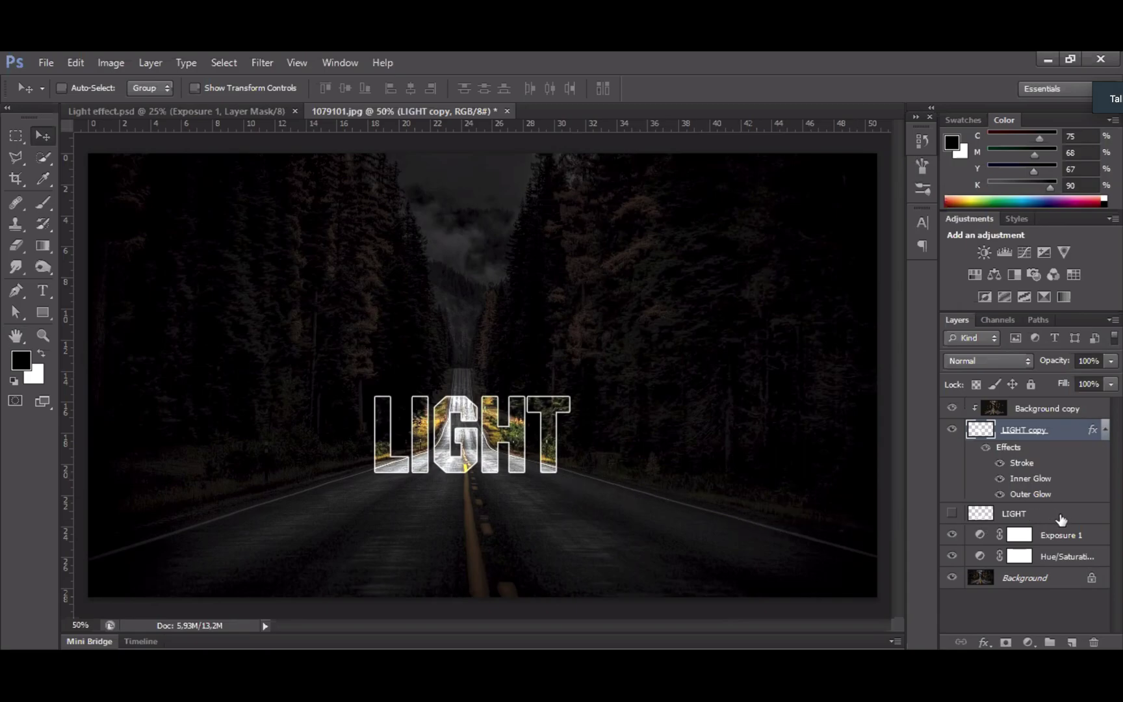
- Show the LIGHT layer with the cast letters and apply a Gaussian Blur with a 2.1-pixel radius to it
click(952, 515)
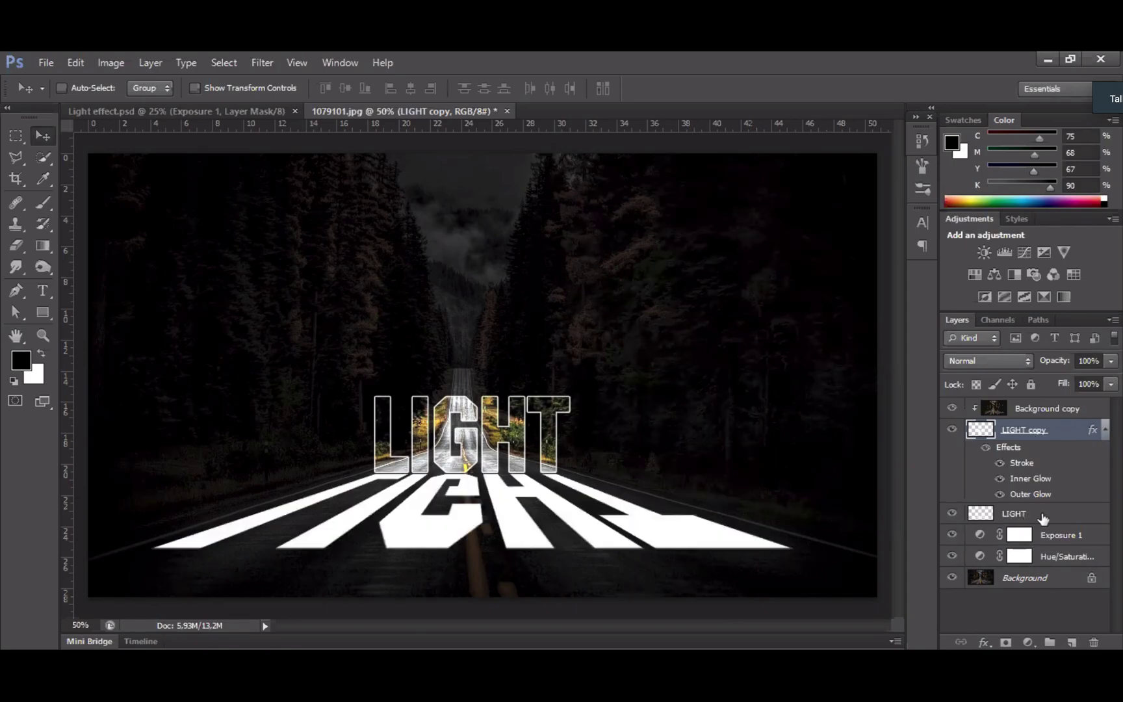
click(1042, 517)
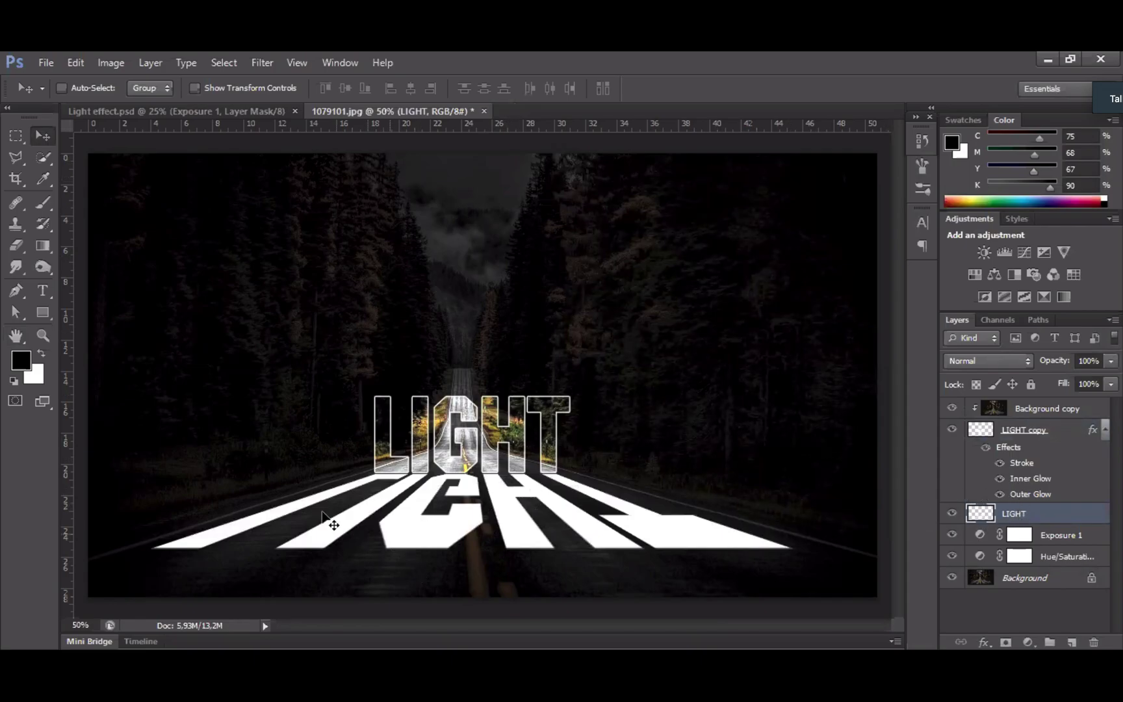
scroll(387, 514, up, 1)
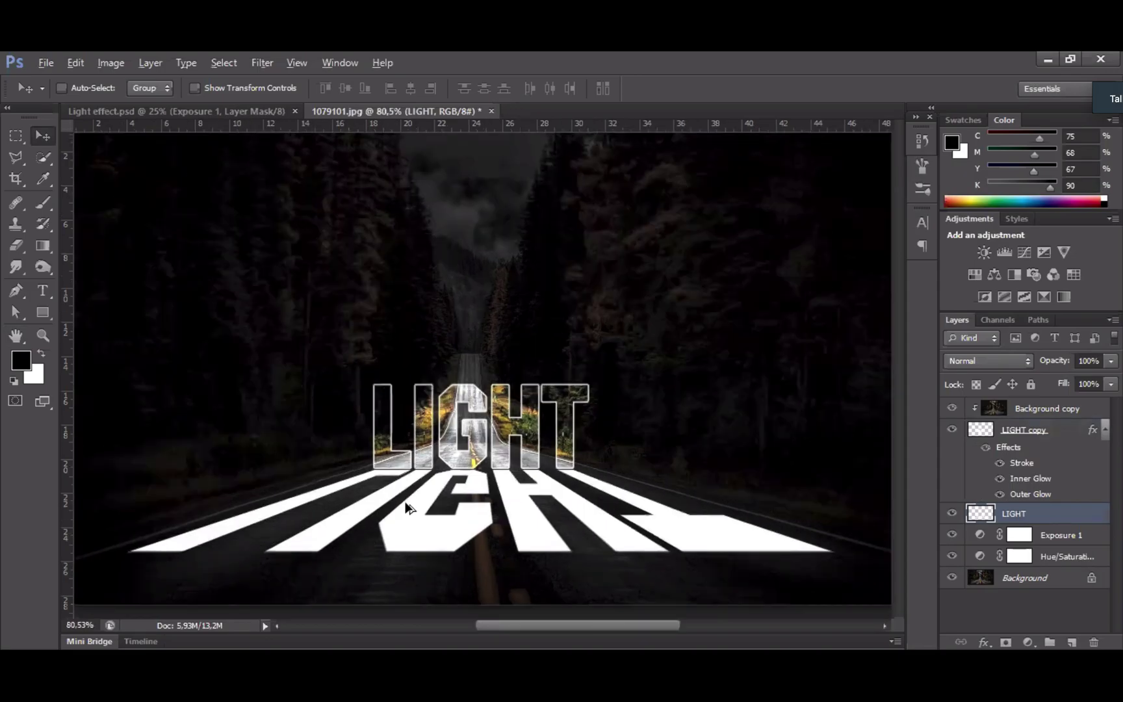
scroll(405, 504, up, 3)
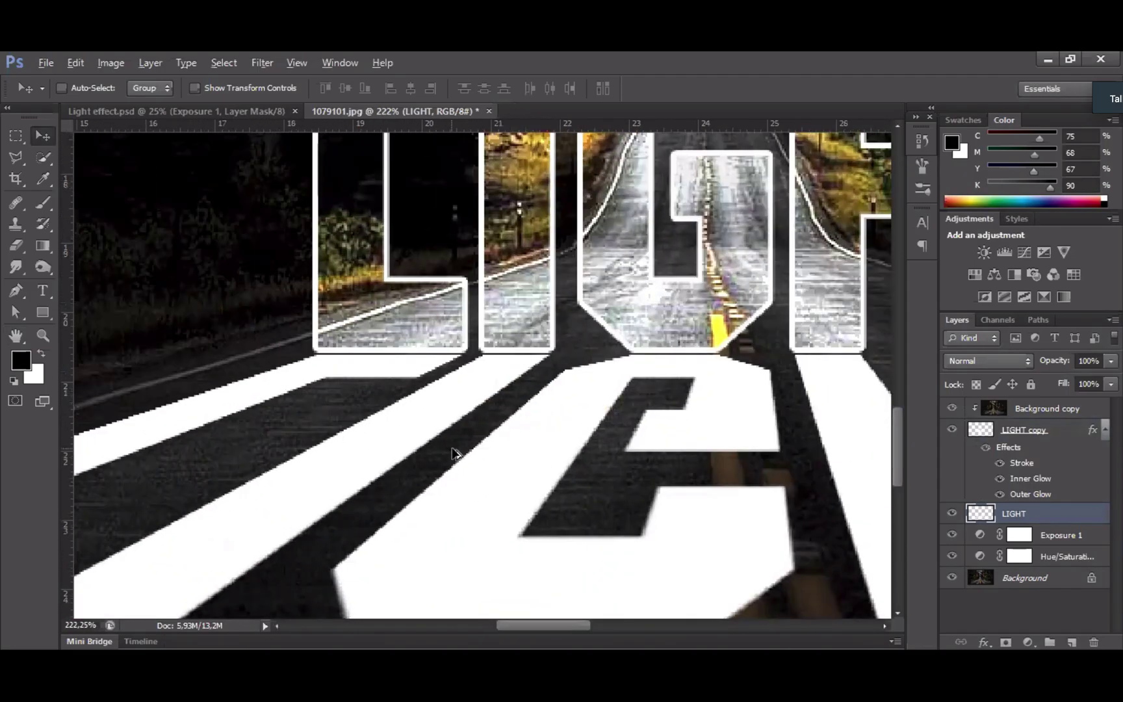
scroll(453, 453, down, 2)
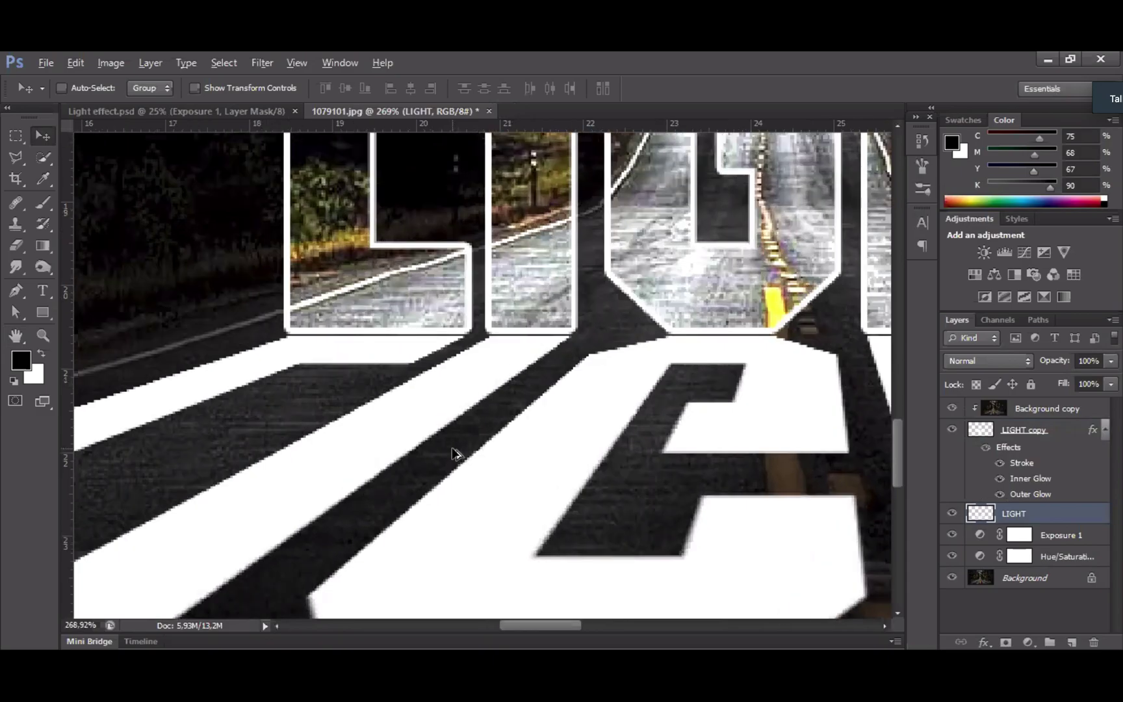
scroll(478, 483, down, 2)
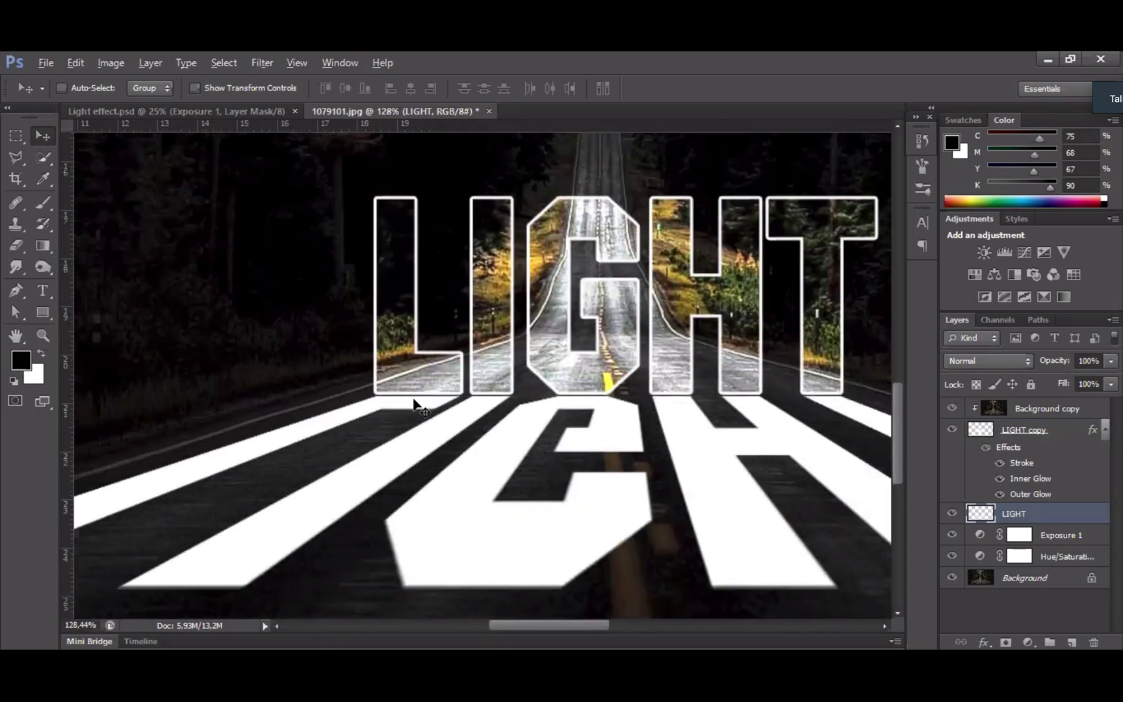
scroll(308, 89, down, 3)
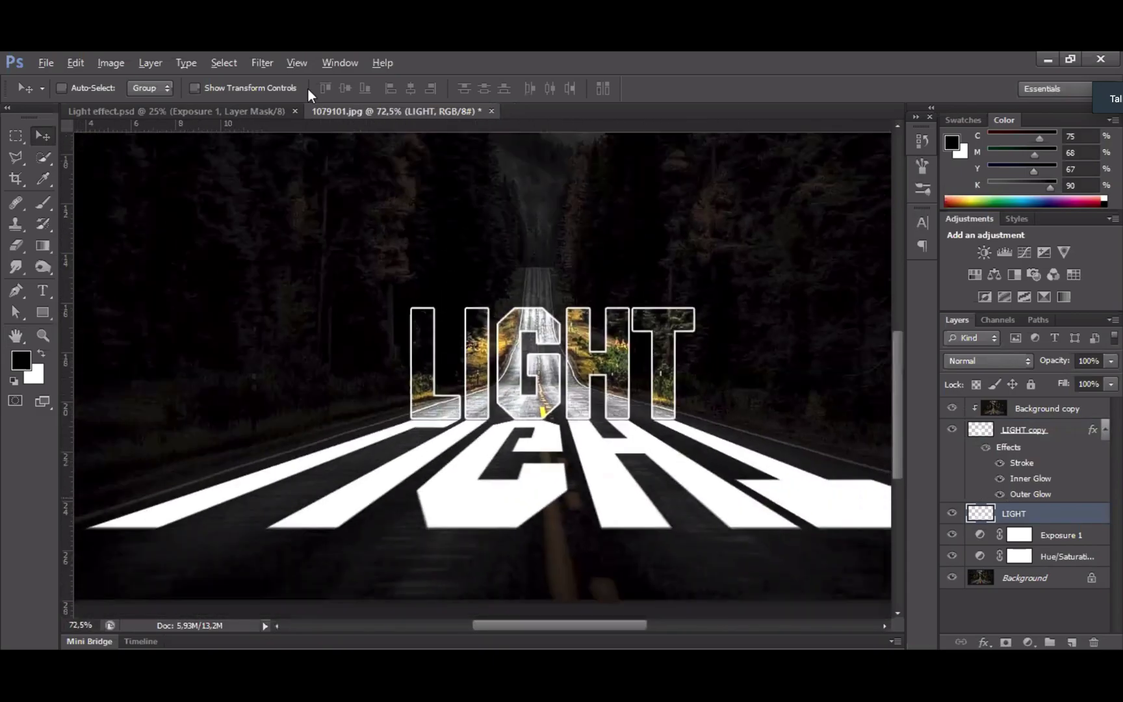
scroll(319, 228, down, 1)
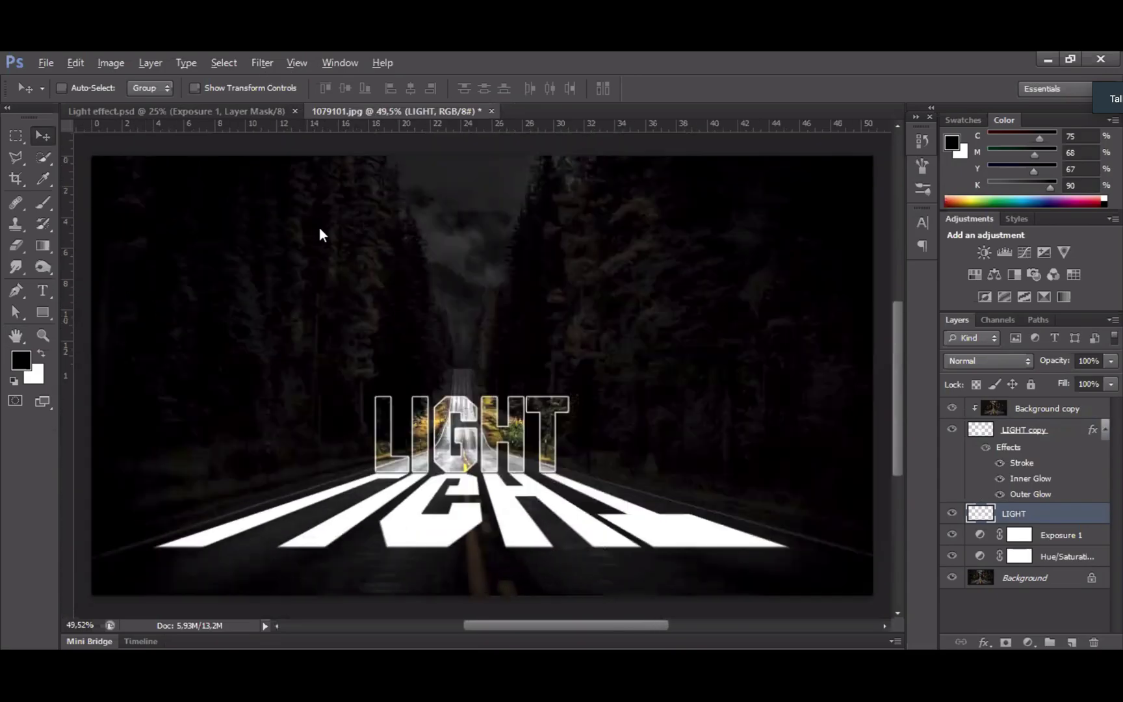
key(alt+t)
mouse_move(356, 228)
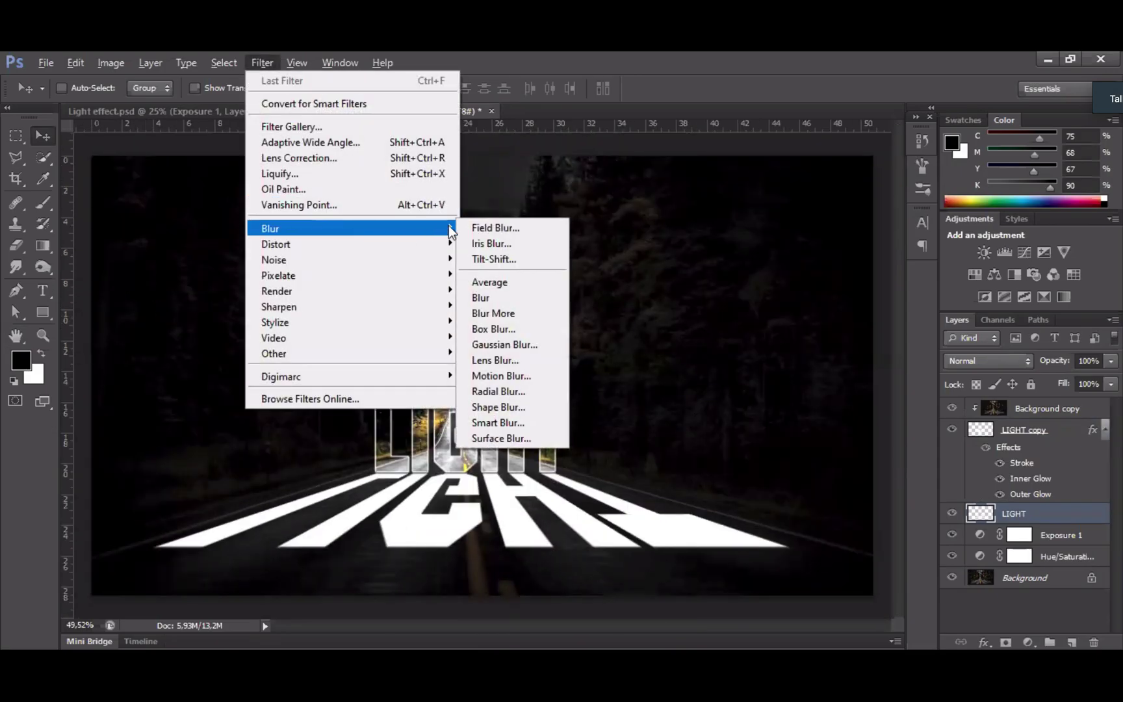
click(535, 345)
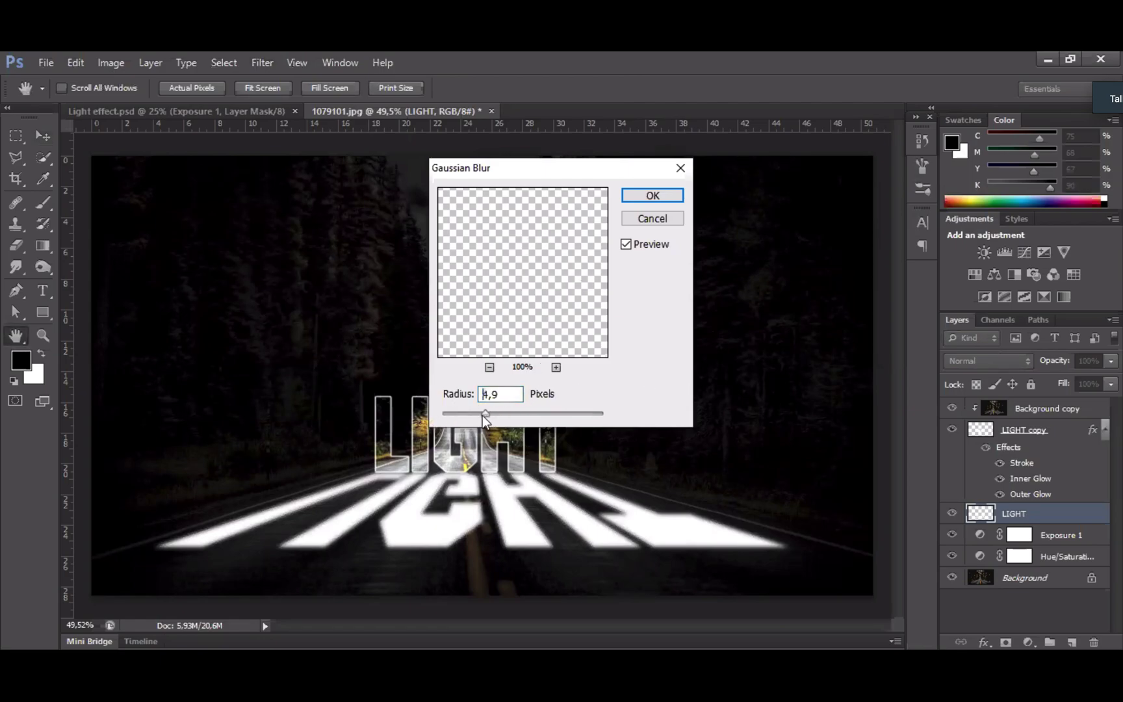
drag(474, 417, 460, 418)
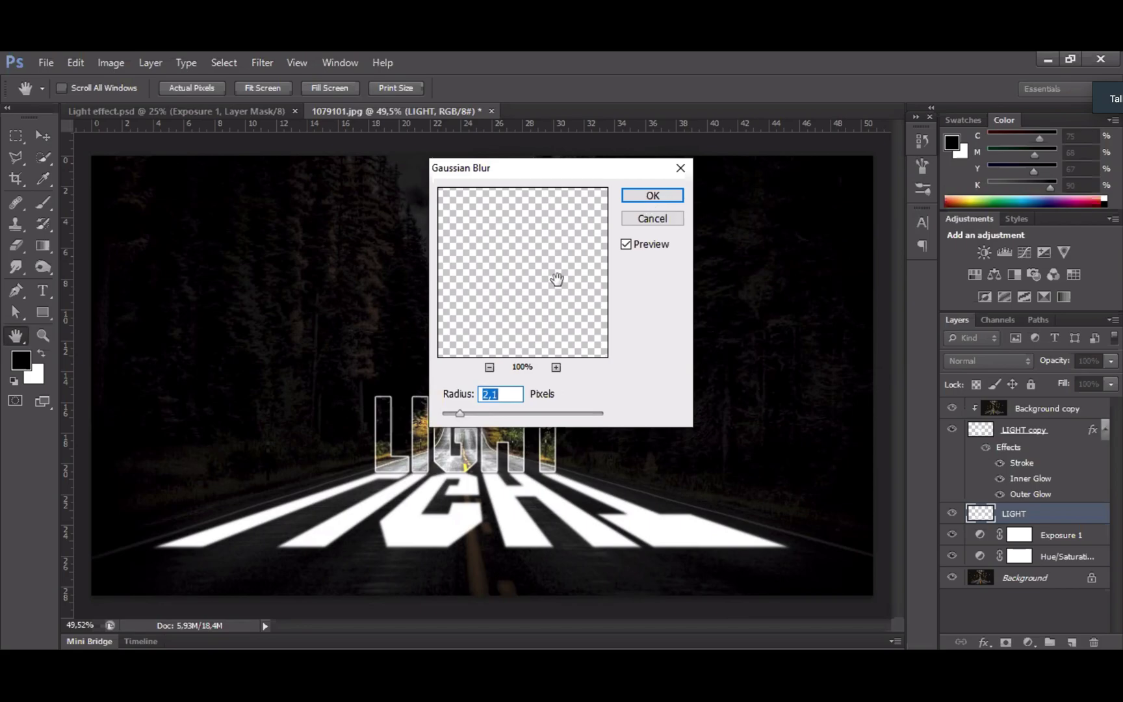
click(665, 197)
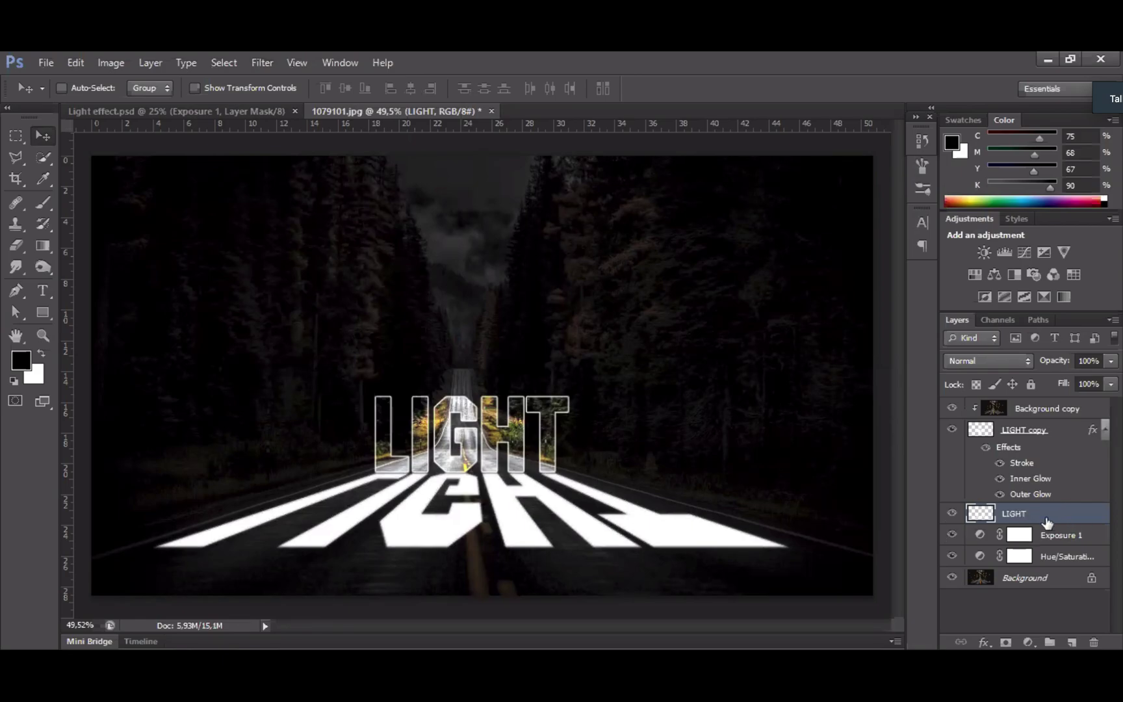
- Set the LIGHT layer's blend mode to Overlay and duplicate the layer to strengthen the light on the road
click(1027, 362)
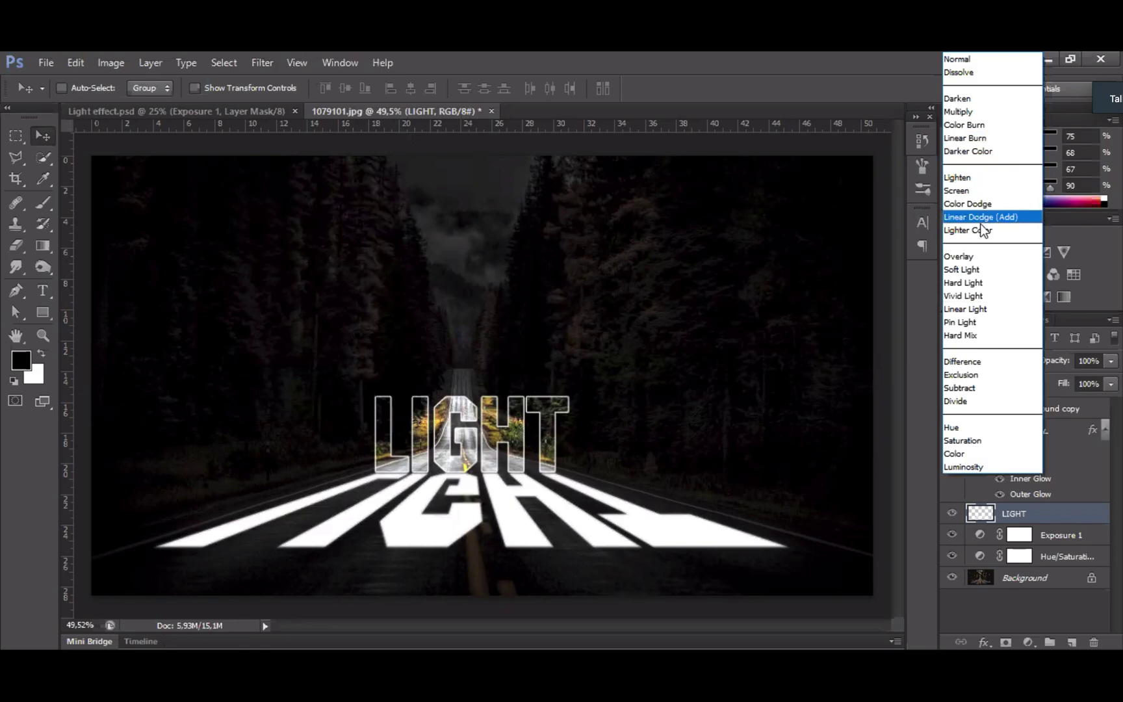
click(975, 258)
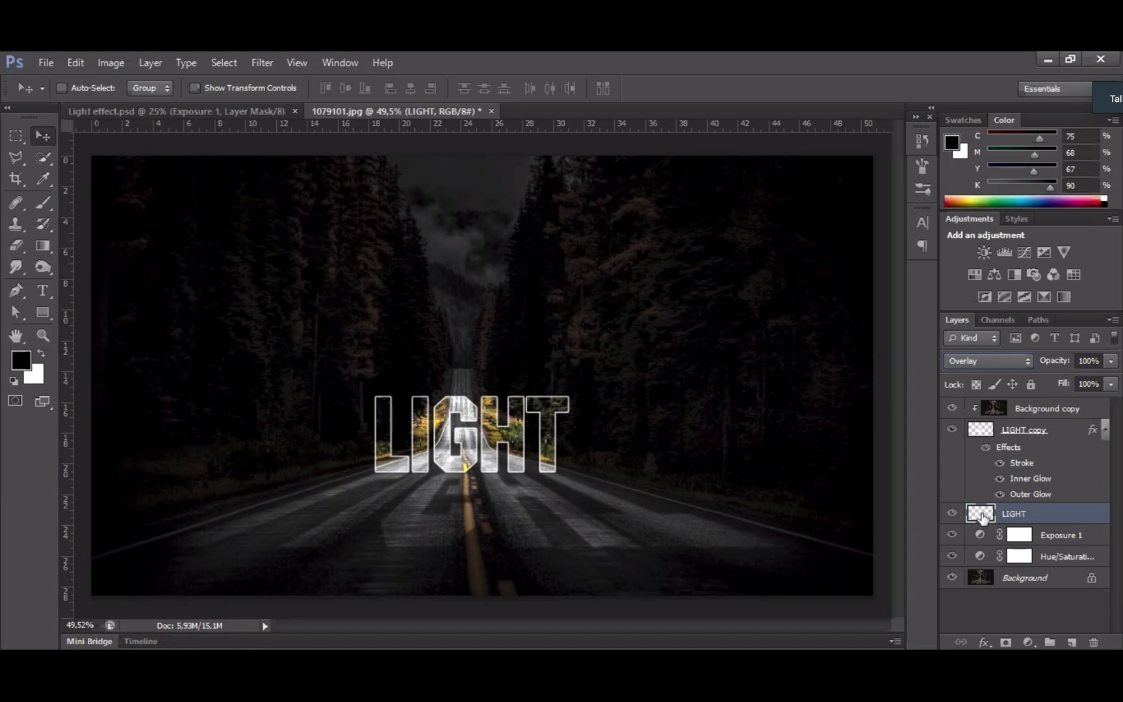
drag(981, 516, 1073, 640)
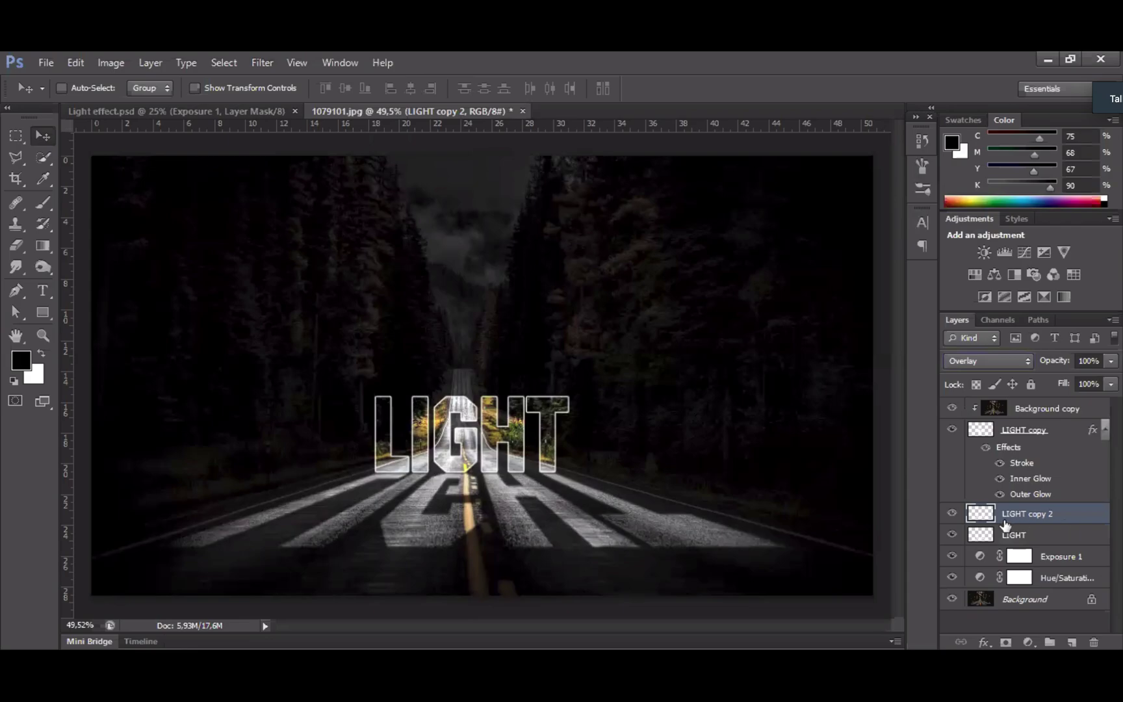
- Add a layer mask to the LIGHT copy 2 layer
click(1032, 535)
click(1046, 516)
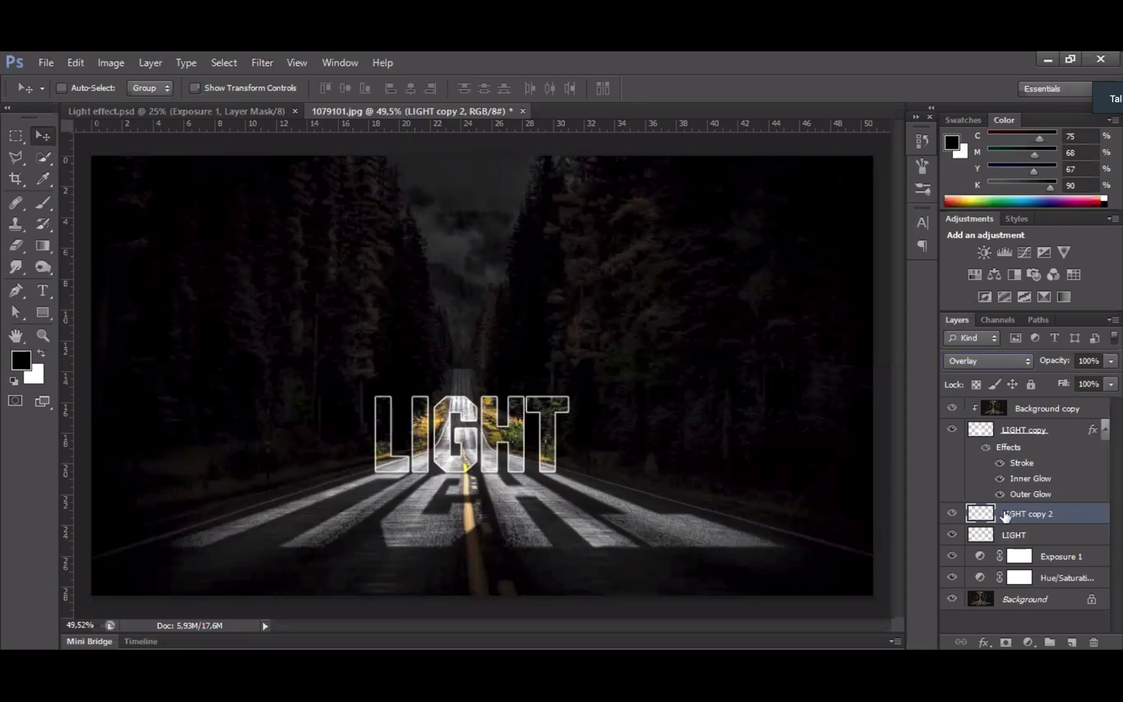
click(1005, 641)
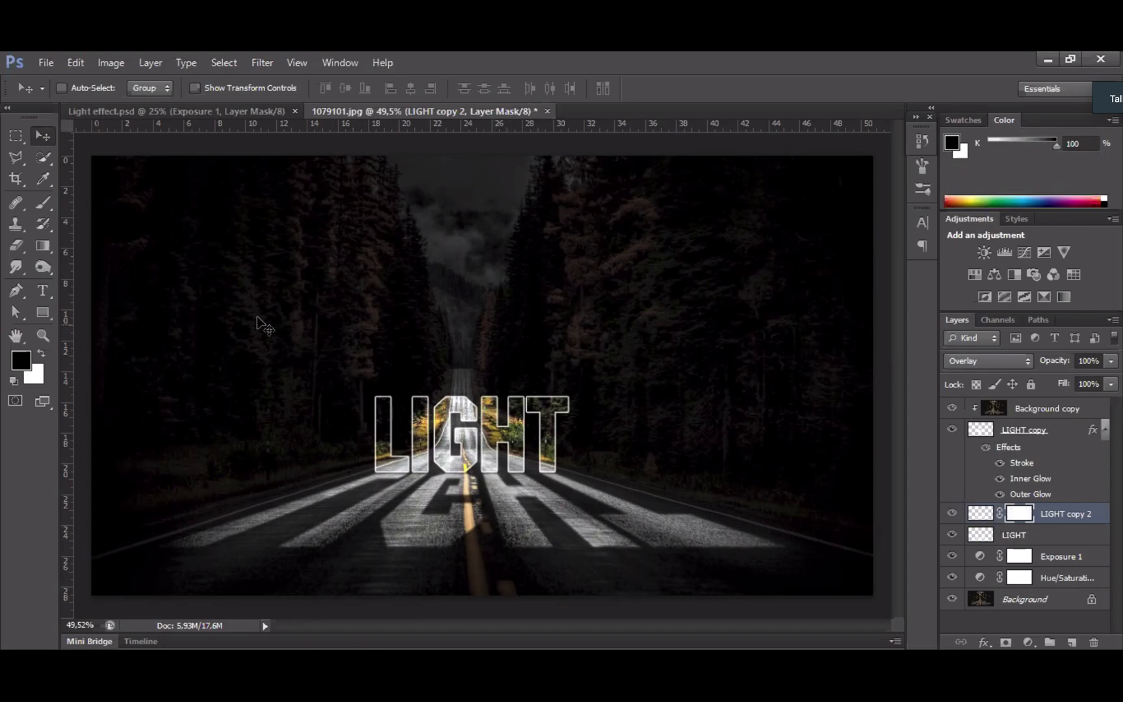
- Fade the far ends of the cast letters on the mask using upward linear Foreground to Transparent gradients in black
click(41, 245)
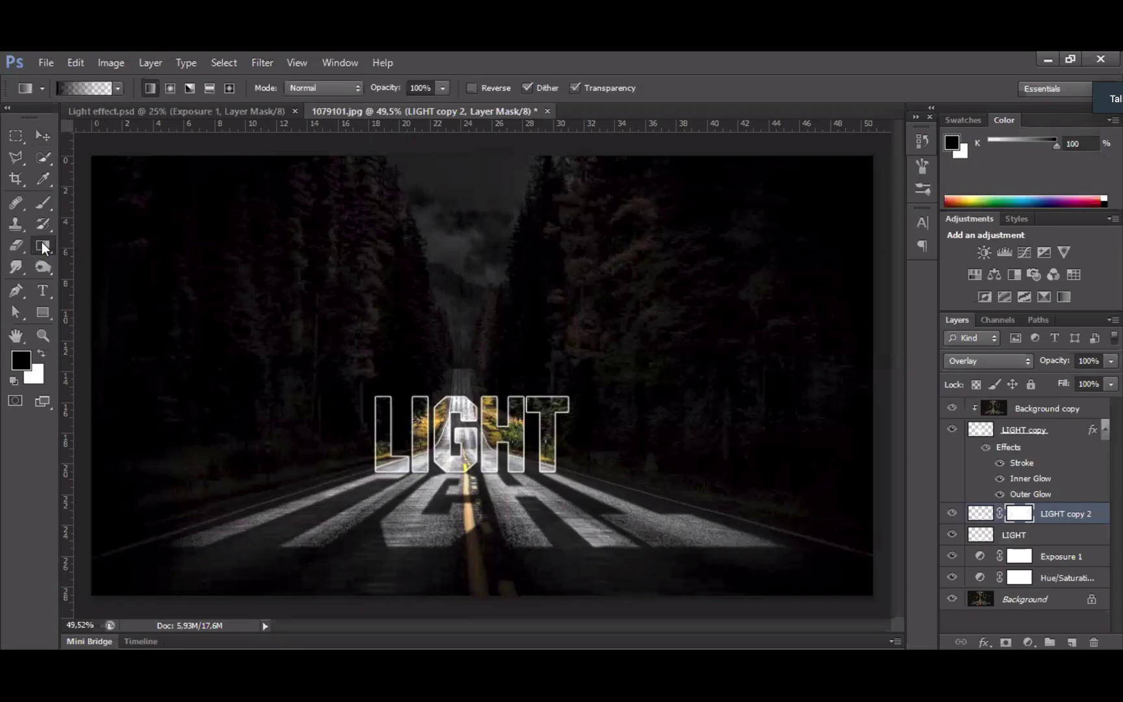
click(118, 88)
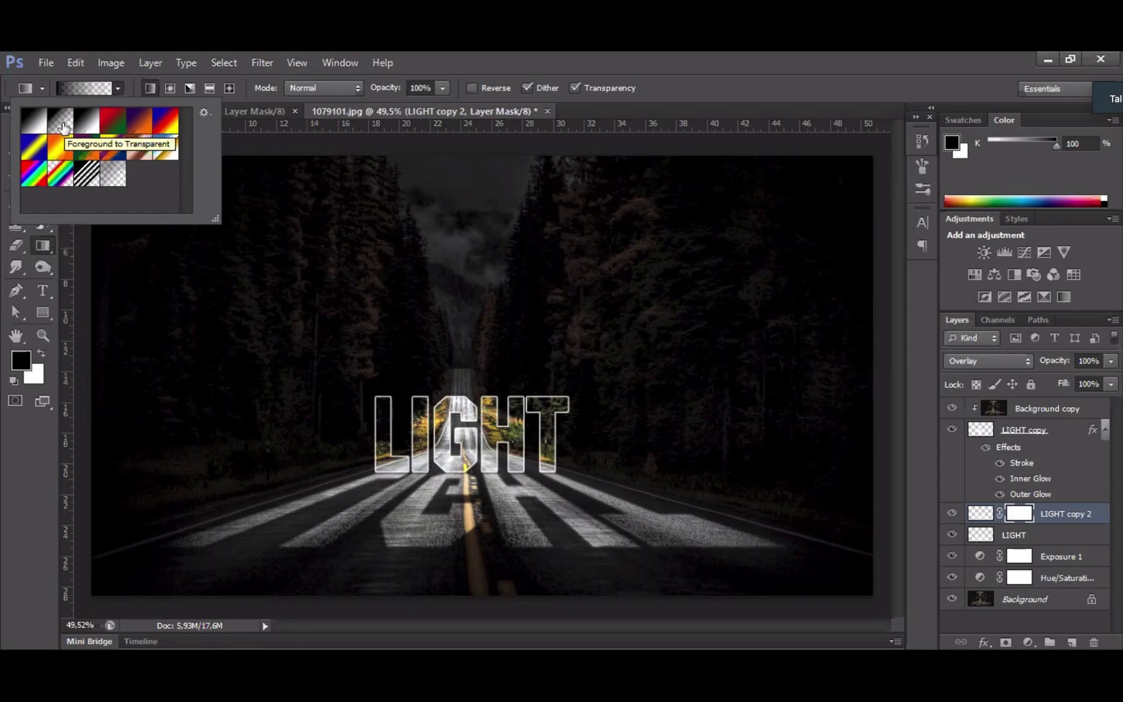
click(63, 126)
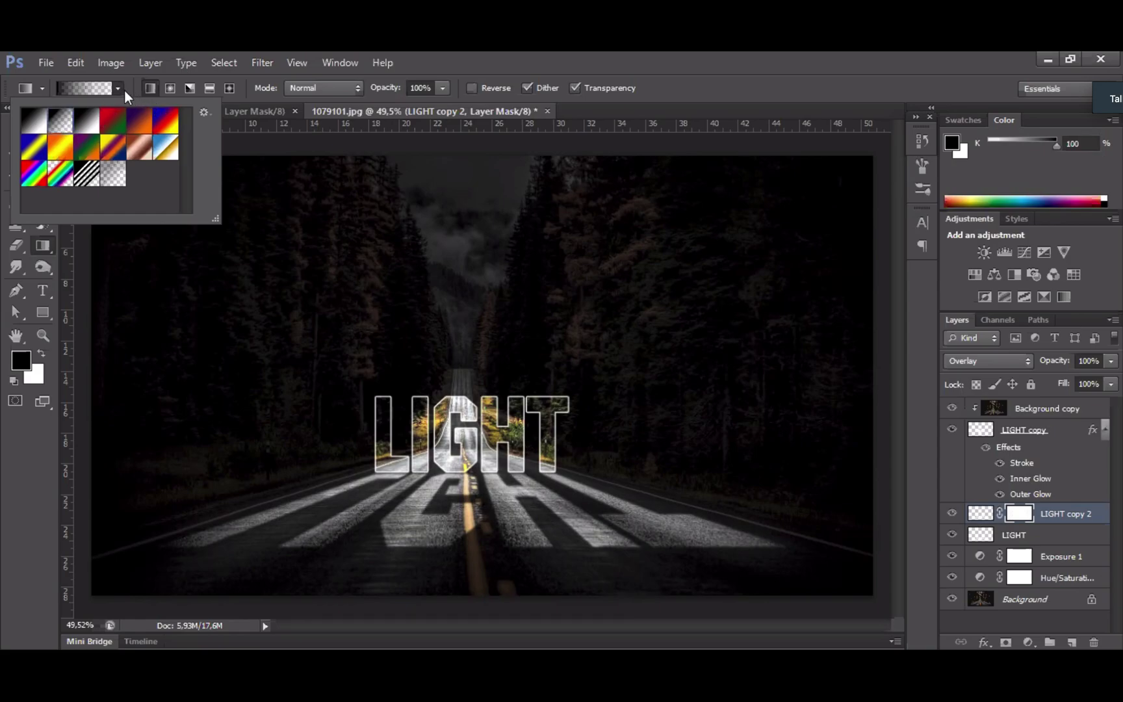
click(296, 318)
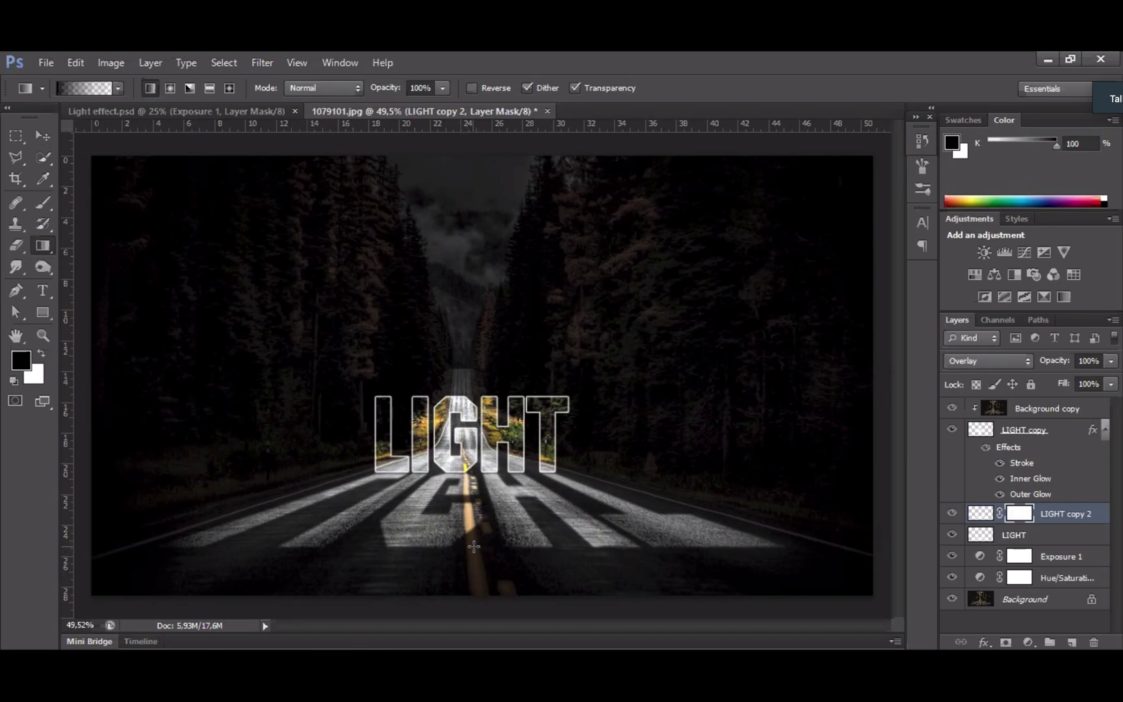
drag(466, 547, 467, 468)
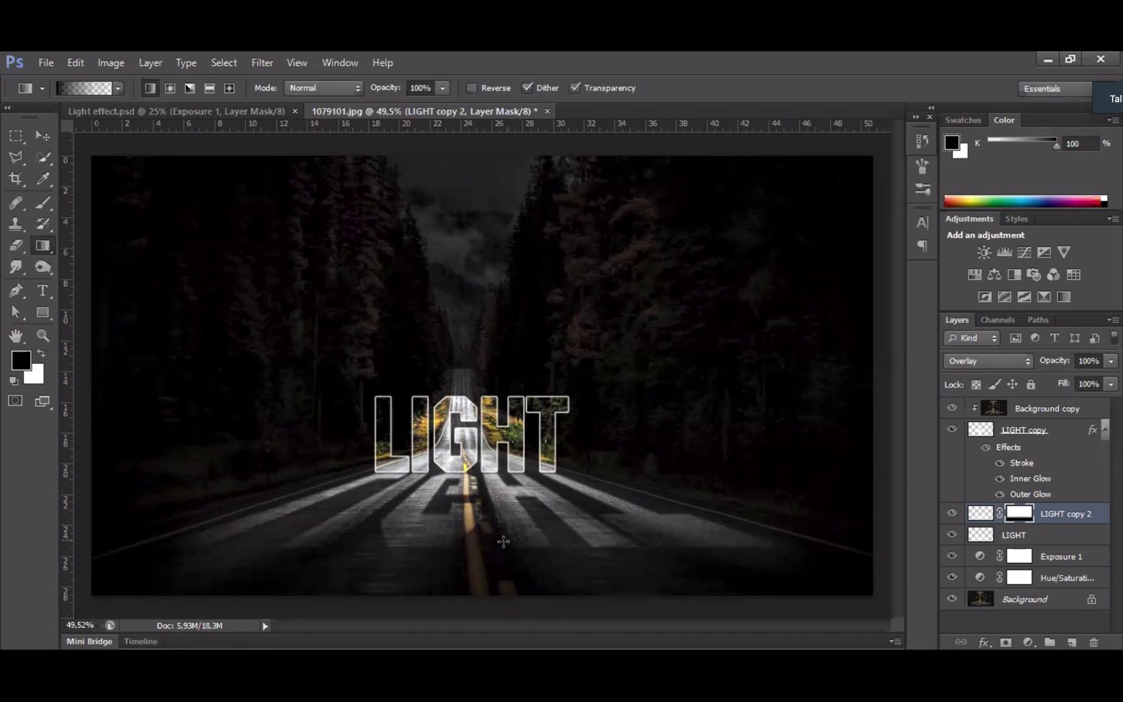
drag(481, 576, 489, 462)
key(v)
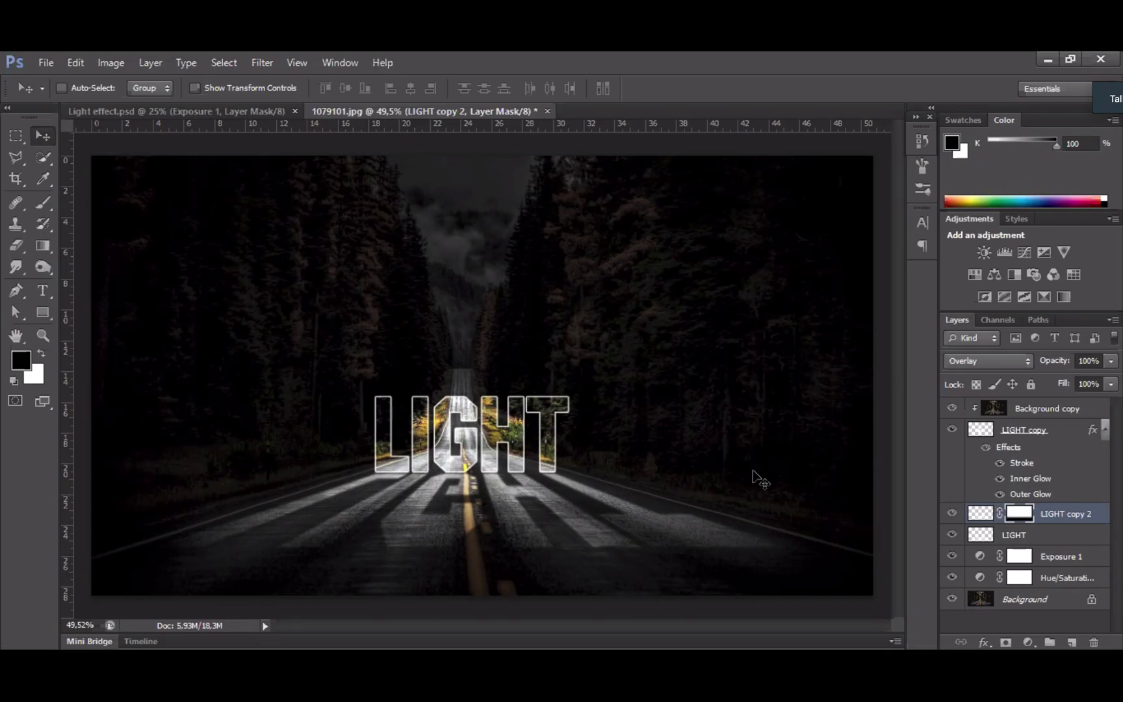
- Examine the faded road light up close and compare the lettering with the Background copy layer hidden and shown
scroll(449, 448, up, 6)
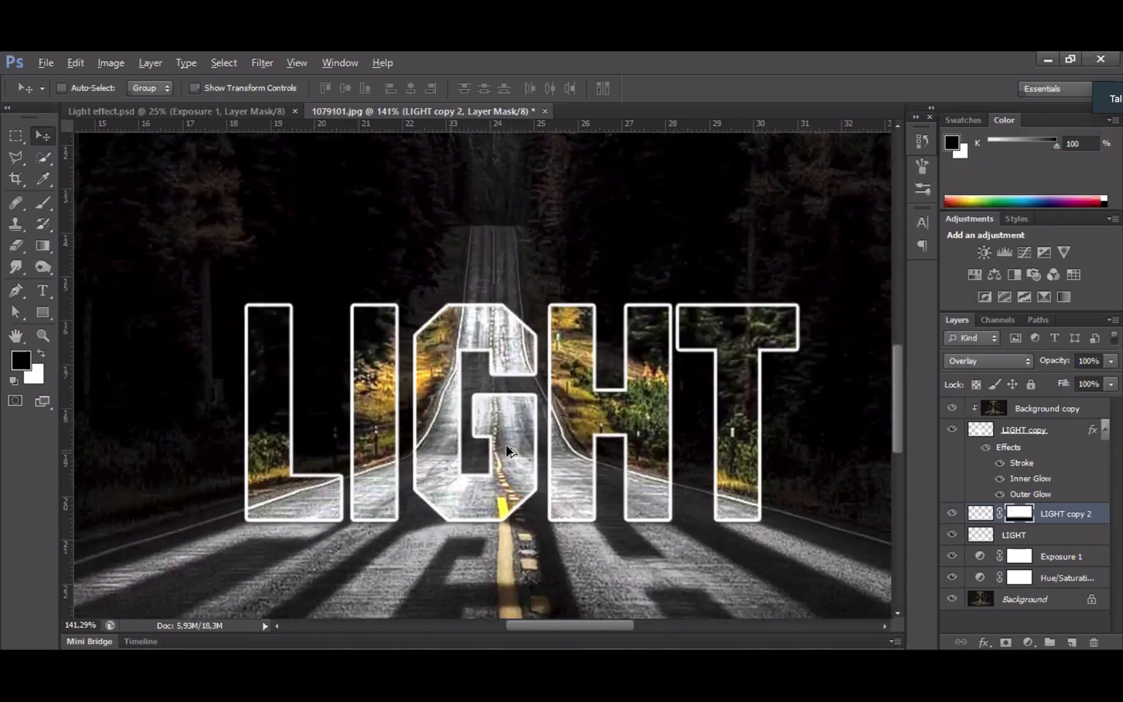
scroll(506, 445, down, 3)
scroll(505, 444, down, 4)
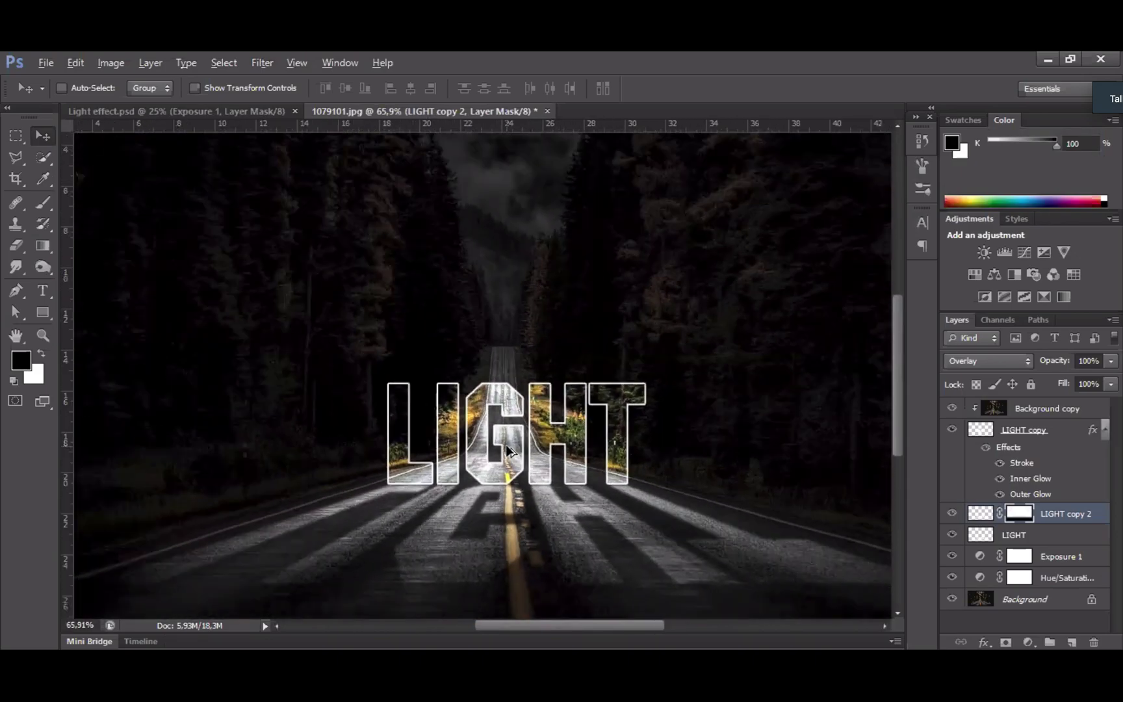
scroll(501, 448, up, 1)
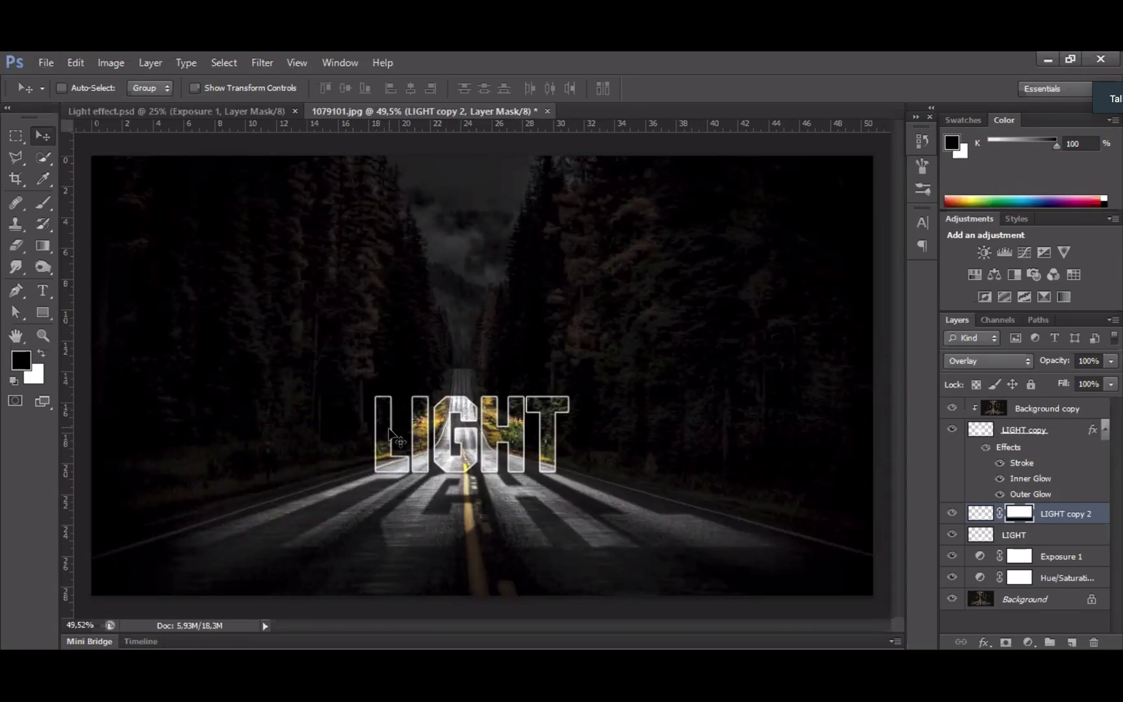
click(1039, 409)
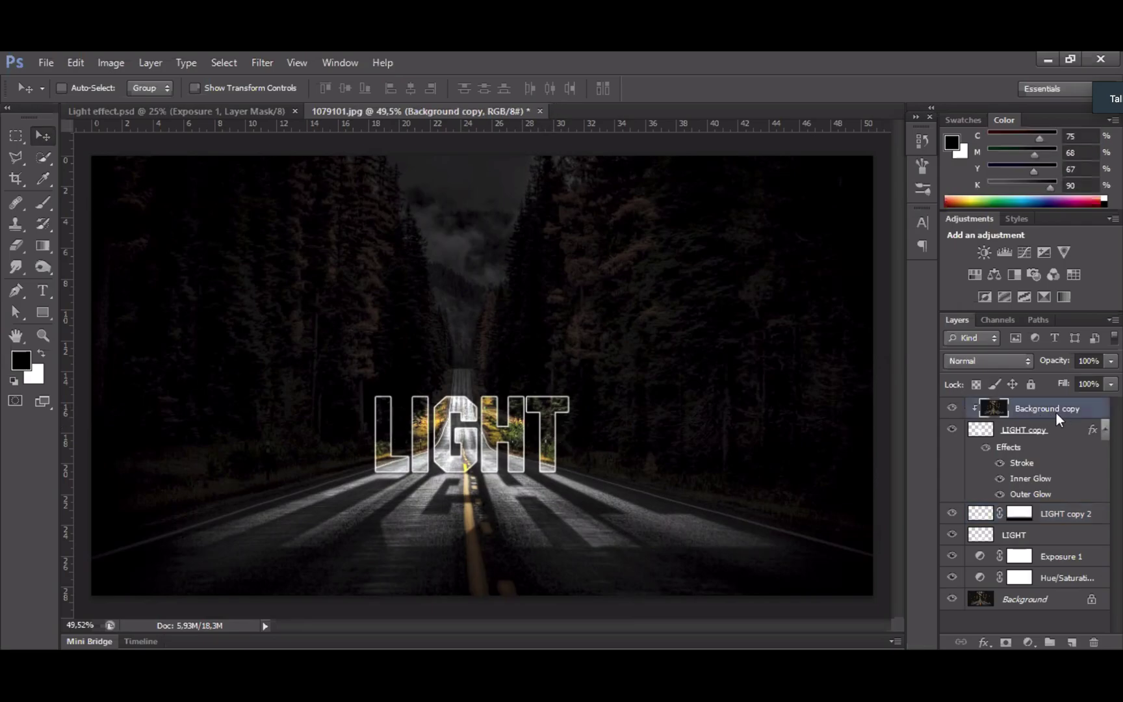
click(952, 408)
click(952, 410)
click(953, 409)
click(952, 409)
click(951, 408)
click(951, 407)
click(116, 65)
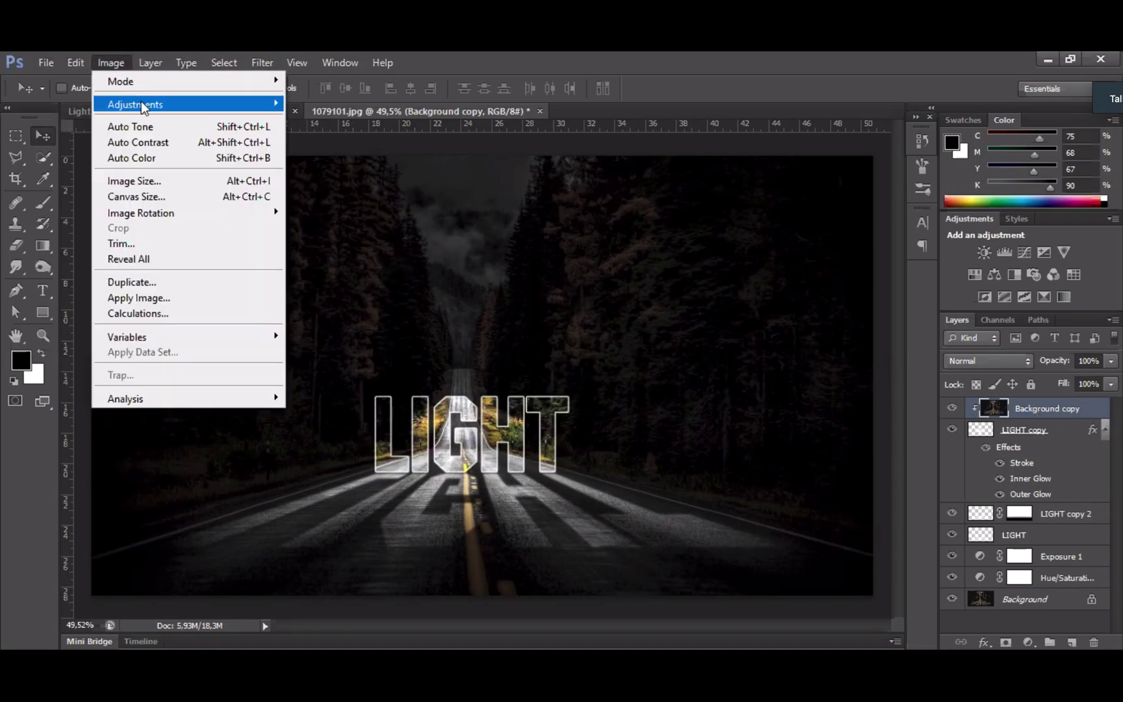
mouse_move(152, 105)
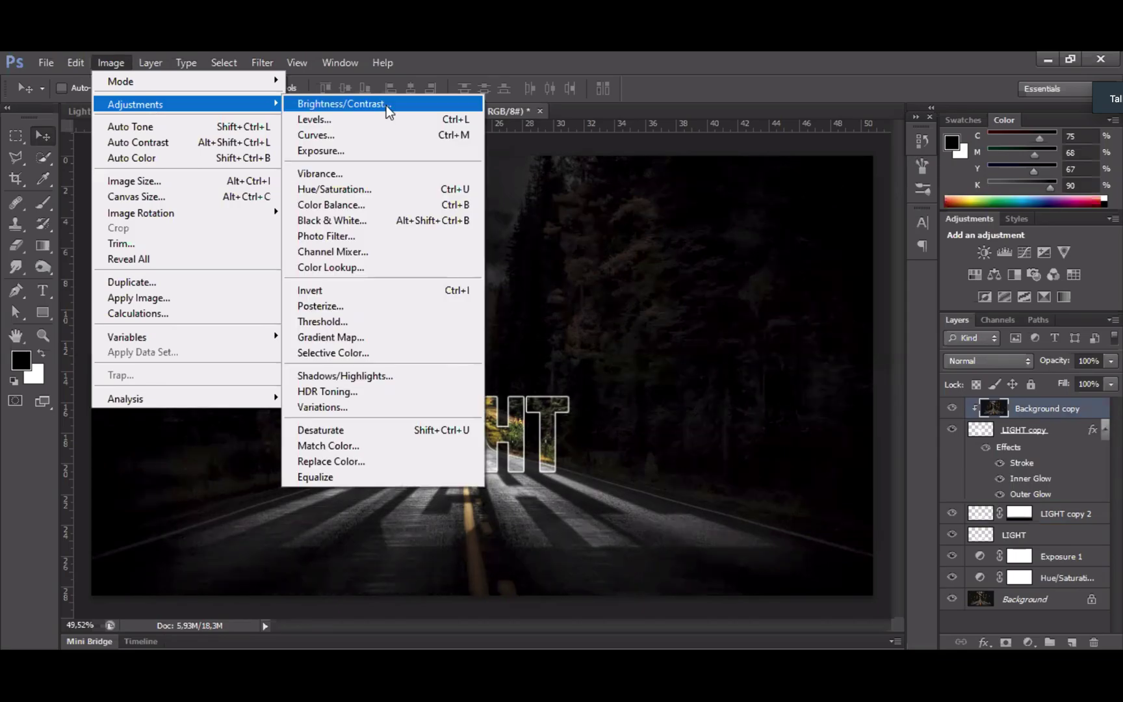
click(386, 105)
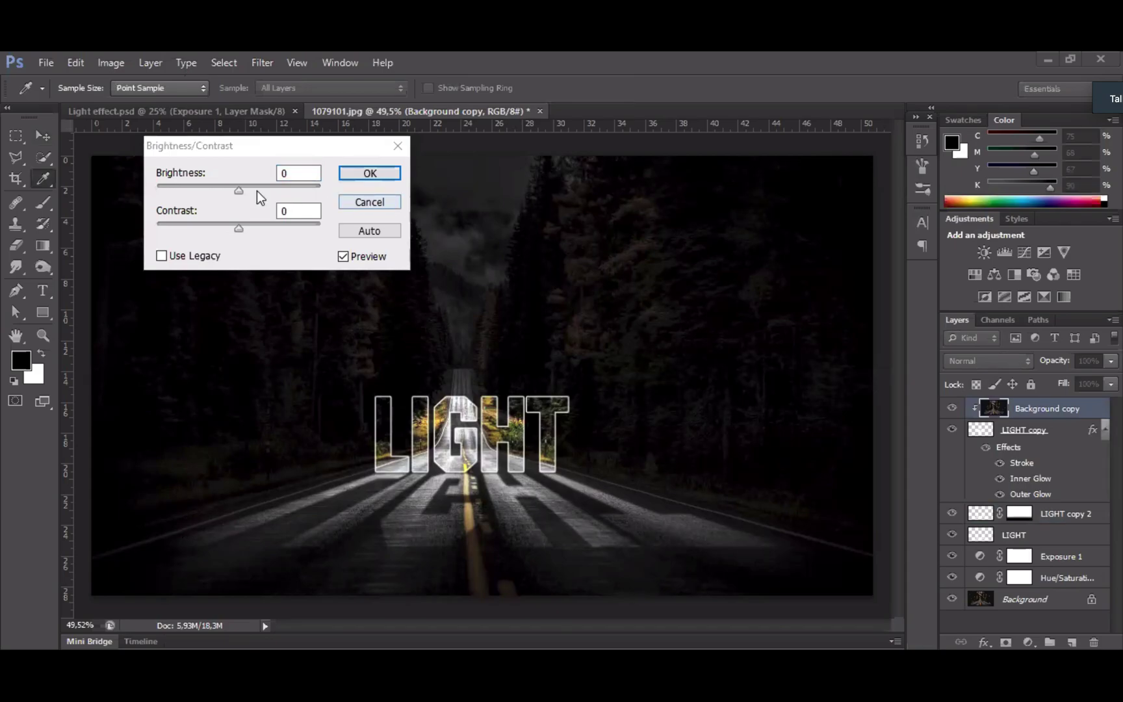
mouse_move(238, 190)
mouse_down()
mouse_move(271, 193)
mouse_move(237, 193)
mouse_up()
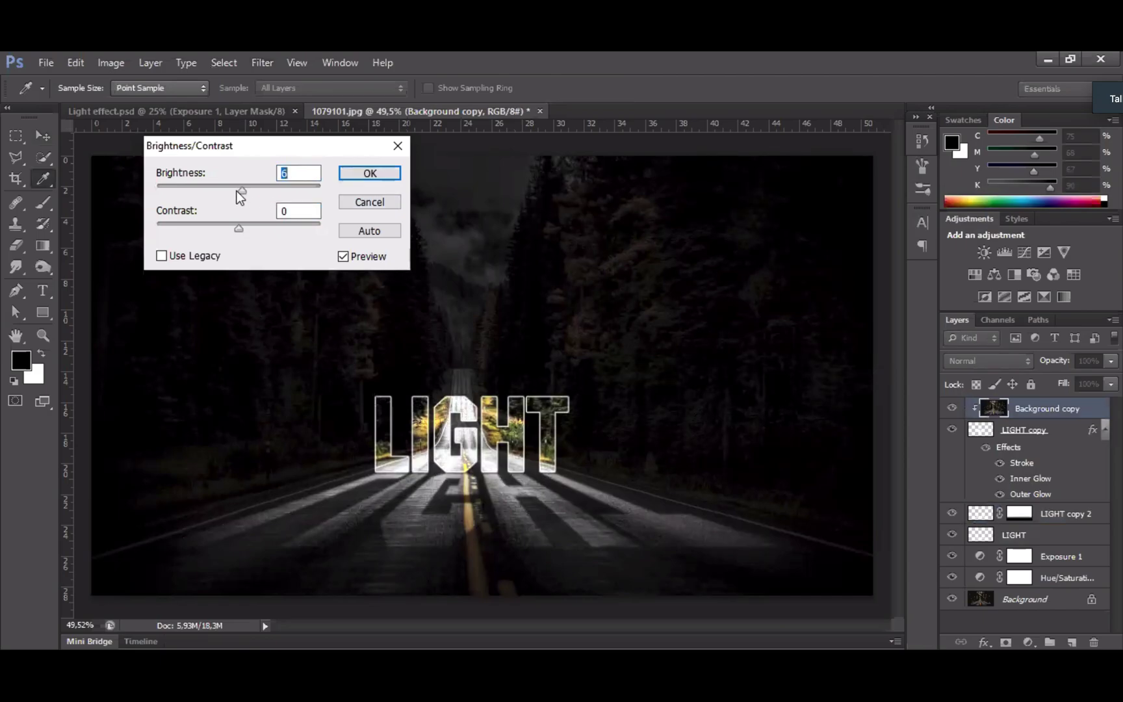
click(383, 204)
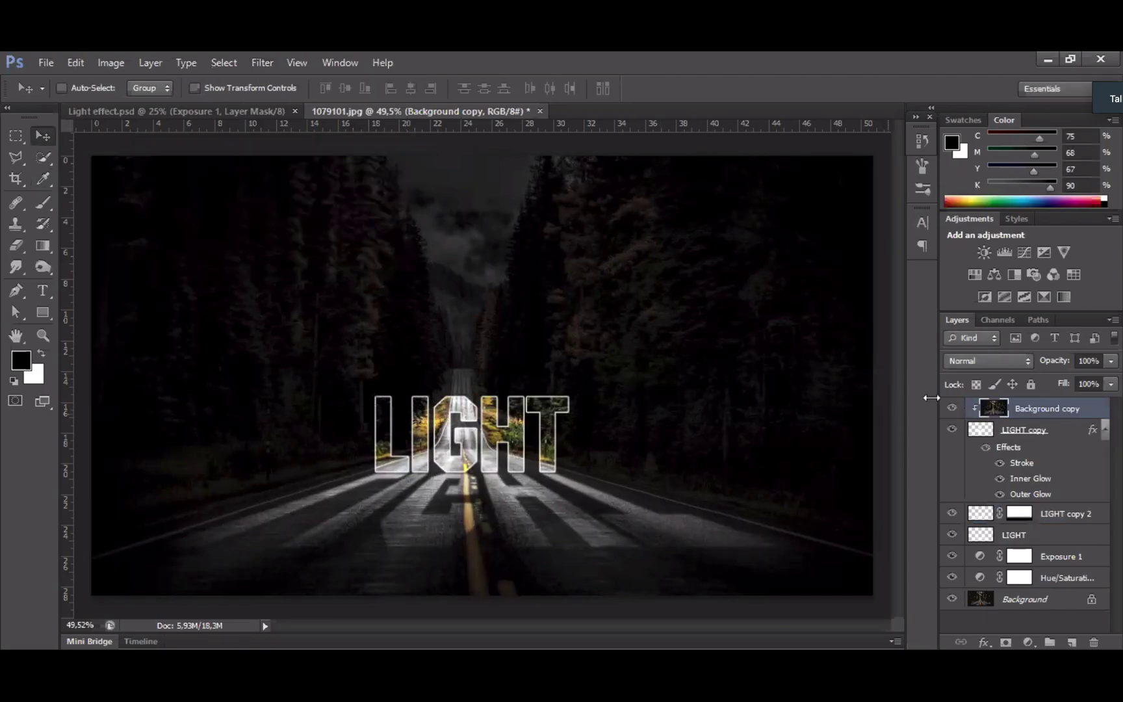
- Brighten the photo inside the LIGHT letters on the Background copy layer using the Dodge tool with a 250 px brush
click(39, 270)
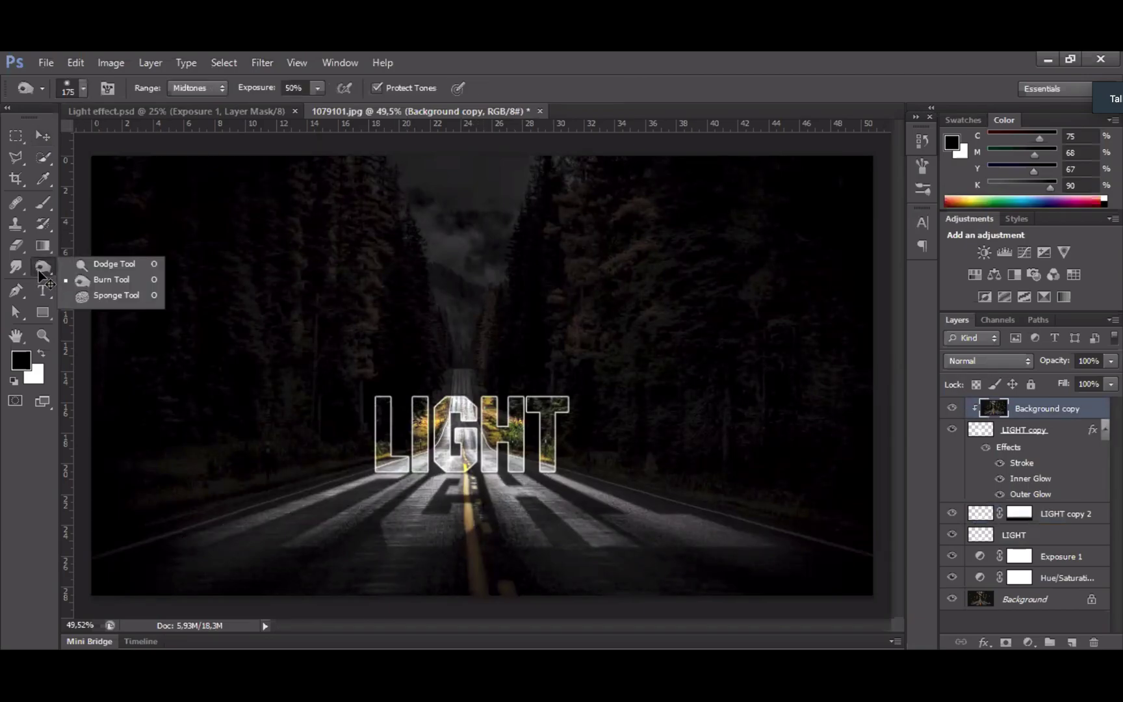
click(114, 264)
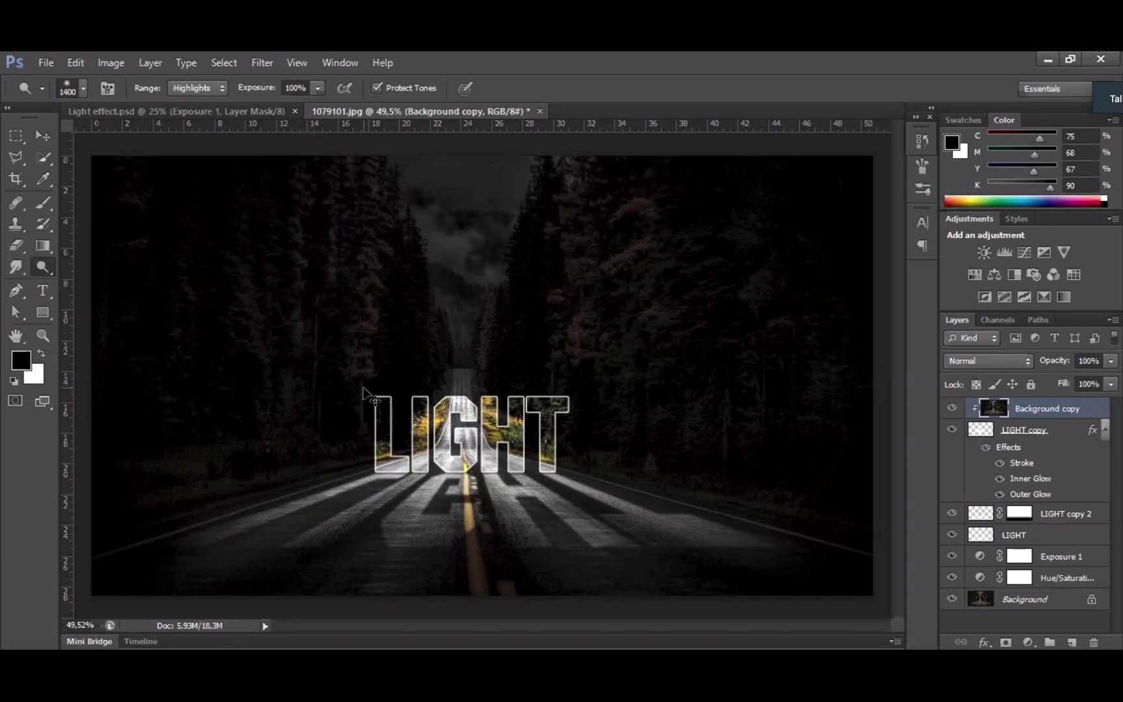
key(bracketleft)
key(bracketleft)
key(bracketleft)
key(bracketleft)
key(bracketleft)
mouse_move(384, 412)
mouse_down()
mouse_move(416, 389)
mouse_move(389, 423)
mouse_move(469, 424)
mouse_move(492, 408)
mouse_up()
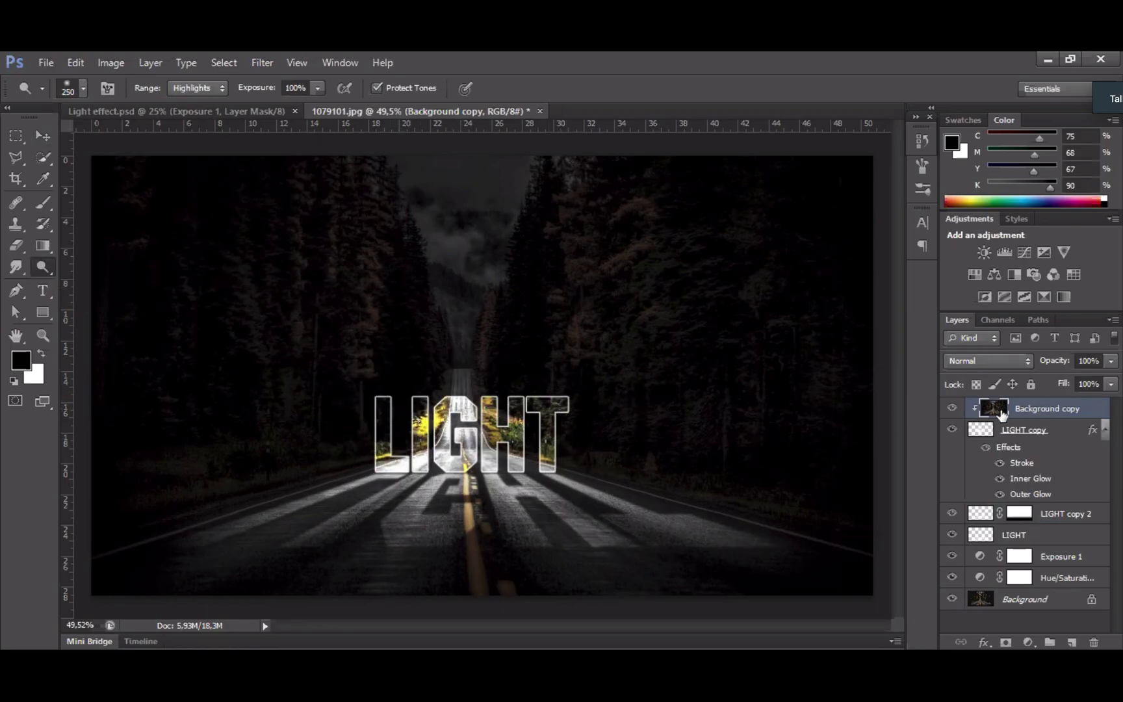
key(v)
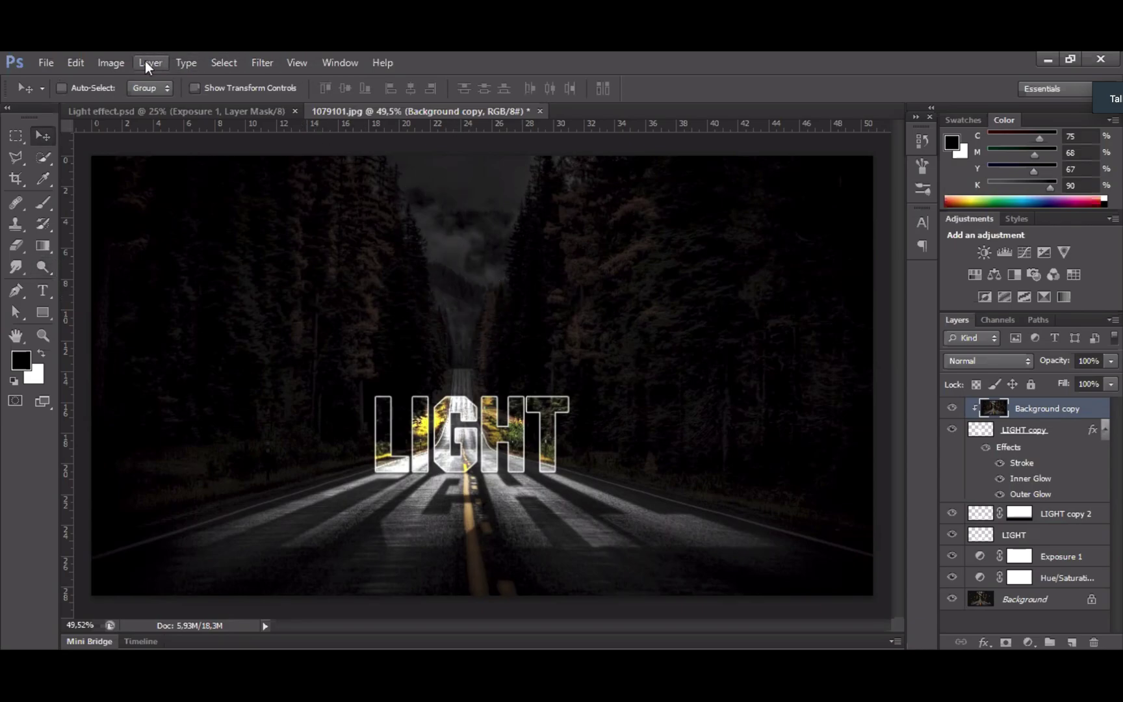
- Apply an Exposure adjustment to the Background copy layer with exposure +2.11 and gamma correction 0.95
click(113, 63)
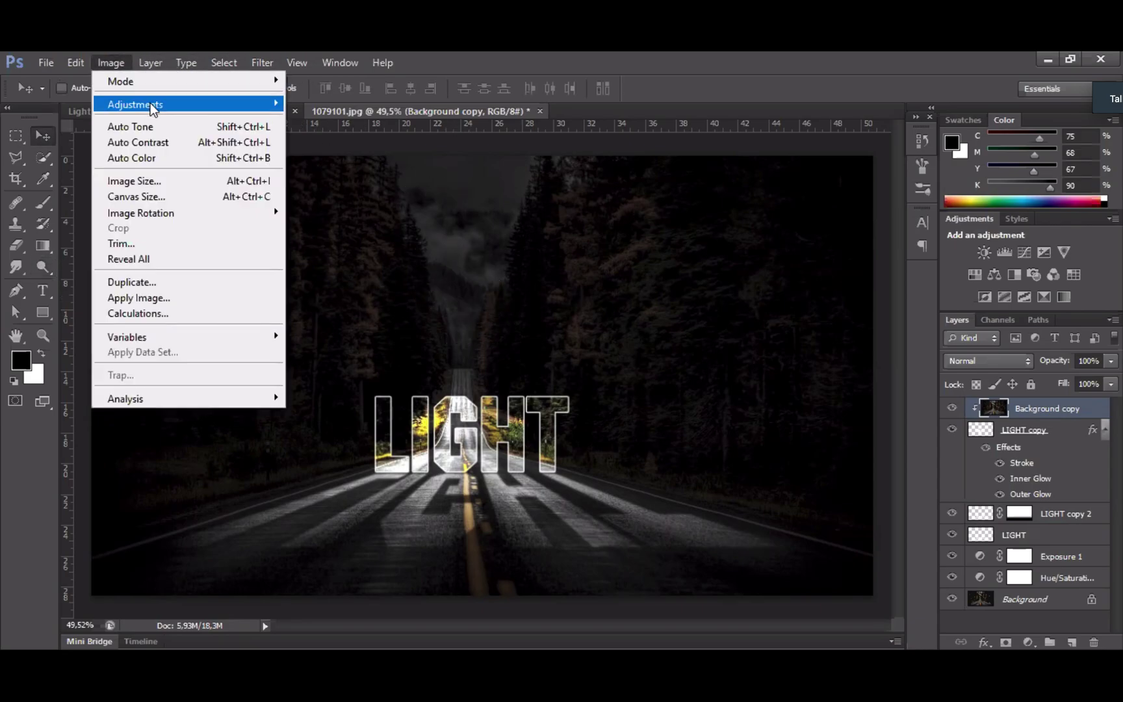
mouse_move(155, 103)
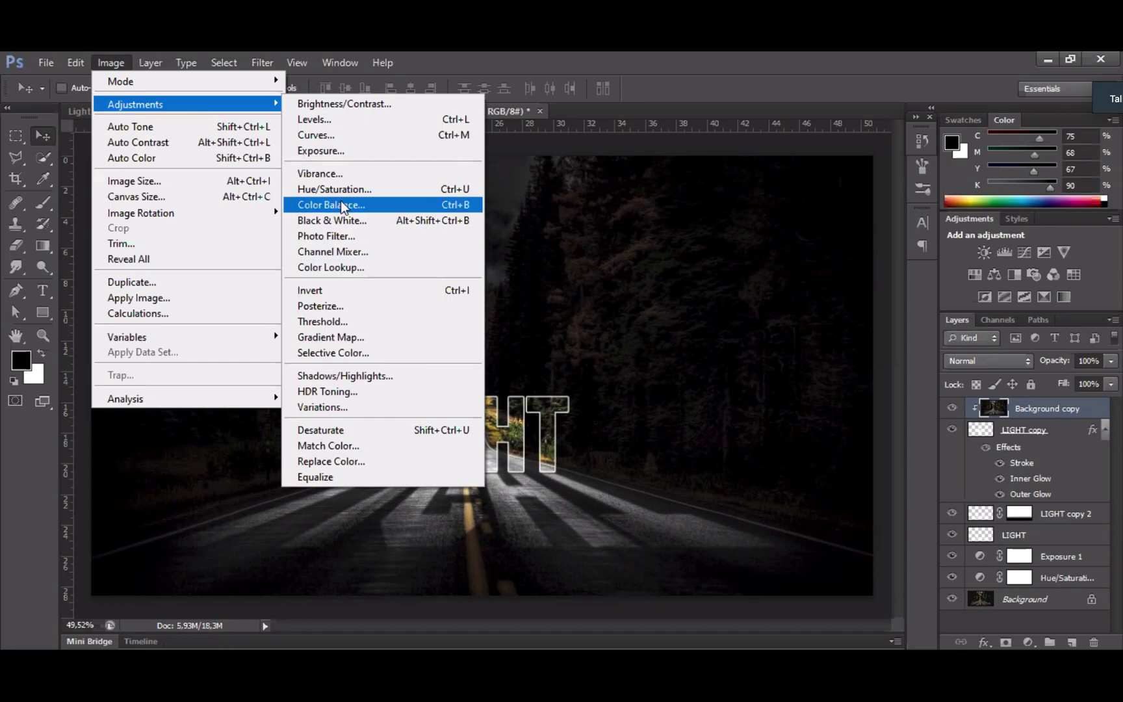
click(331, 152)
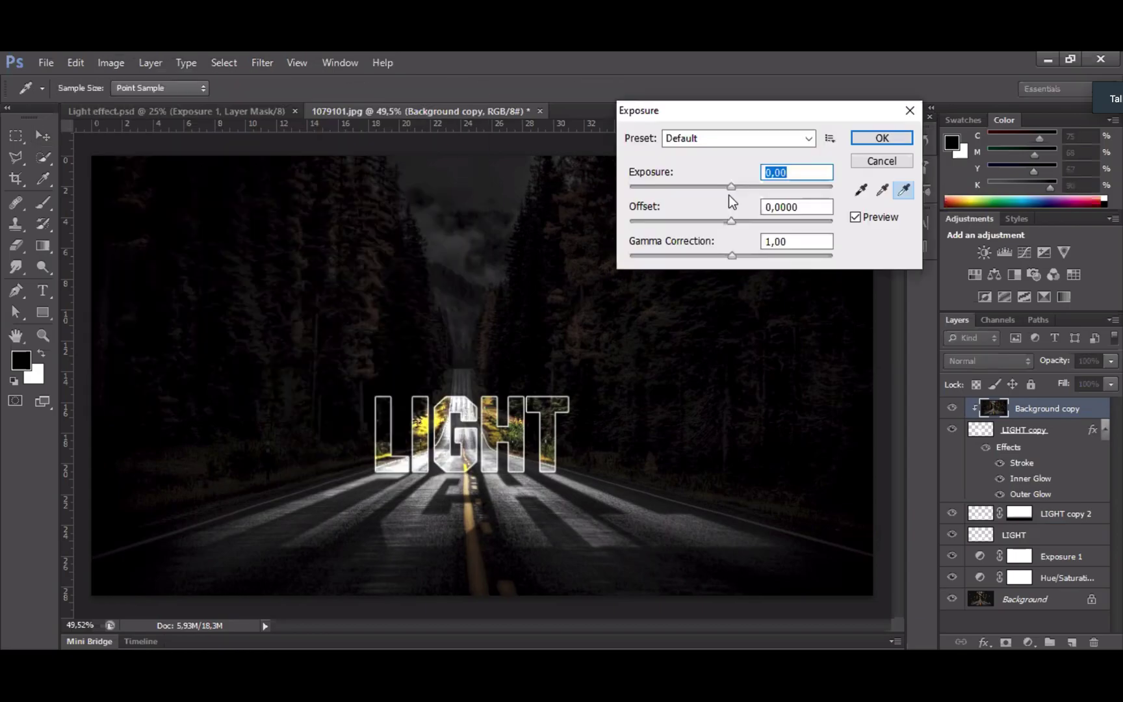
drag(734, 184, 777, 185)
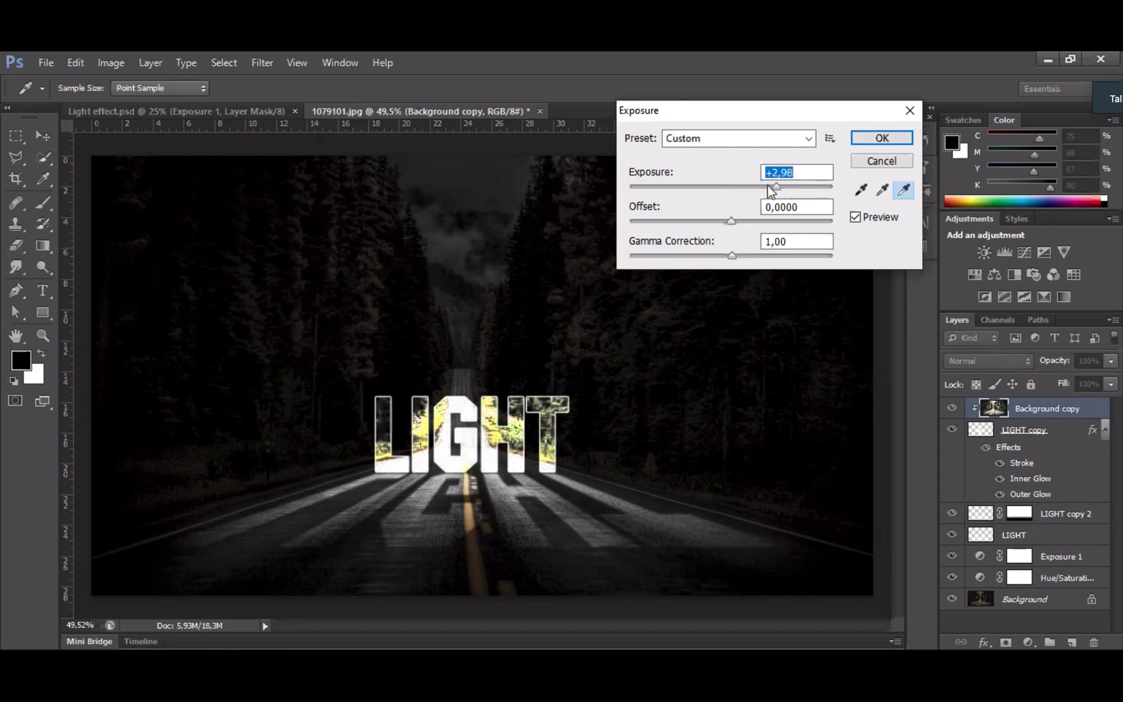
mouse_move(731, 221)
mouse_down()
mouse_move(705, 220)
mouse_move(746, 223)
mouse_move(731, 219)
mouse_up()
mouse_move(732, 255)
mouse_down()
mouse_move(723, 255)
mouse_move(735, 255)
mouse_up()
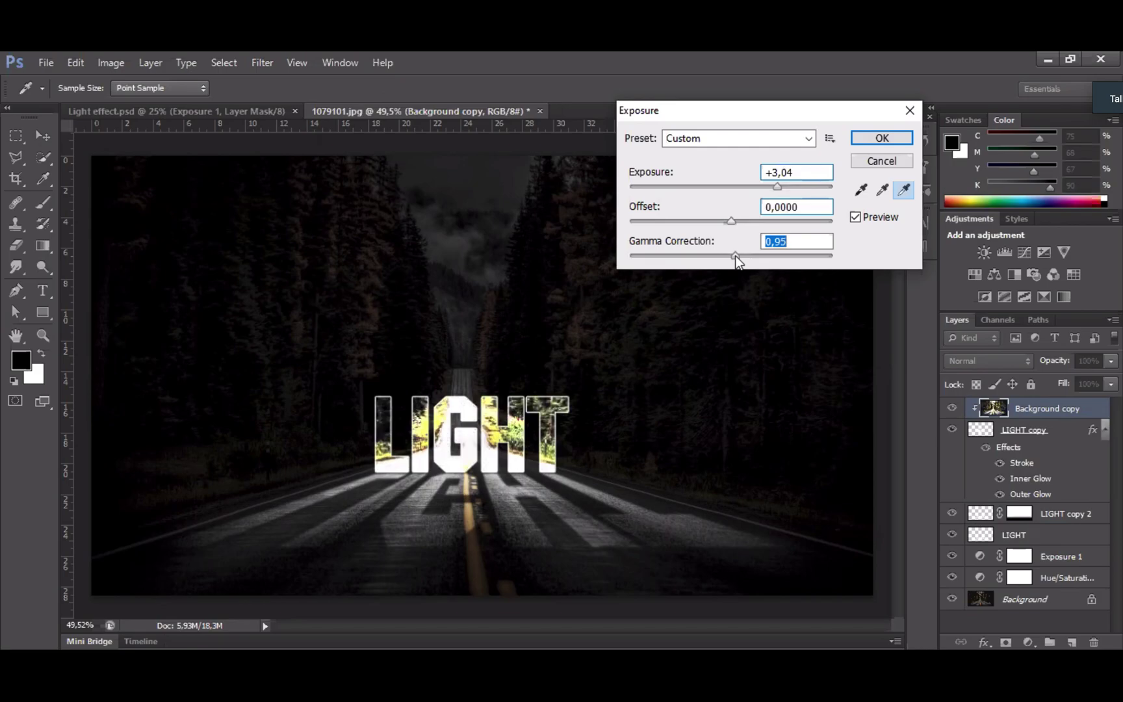
drag(781, 190, 763, 190)
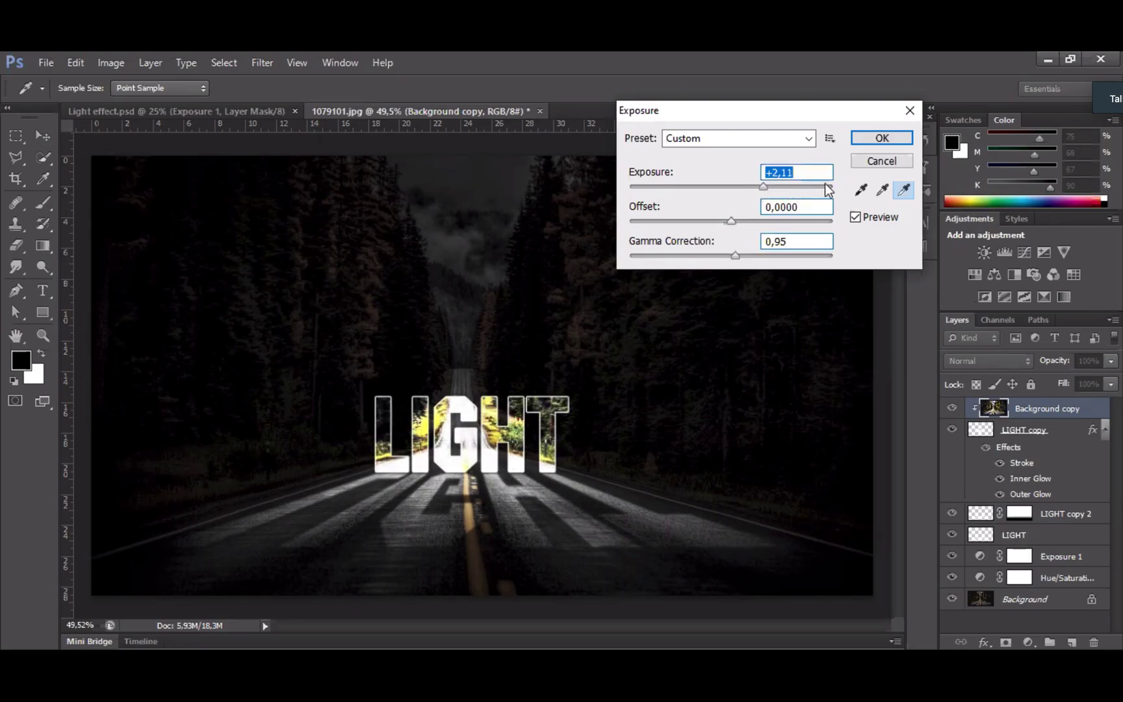
click(893, 141)
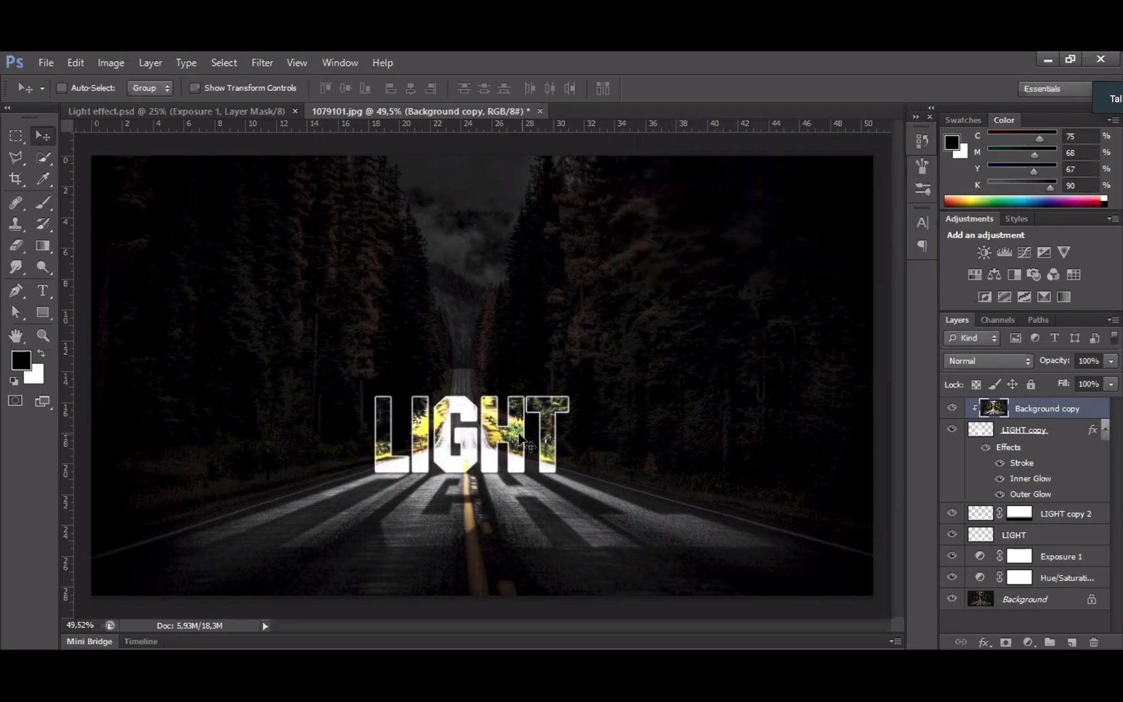
- Examine the brightened lettering on the road and compare it with the effect in the Light effect.psd document
scroll(484, 436, up, 1)
scroll(484, 435, up, 1)
scroll(483, 439, down, 2)
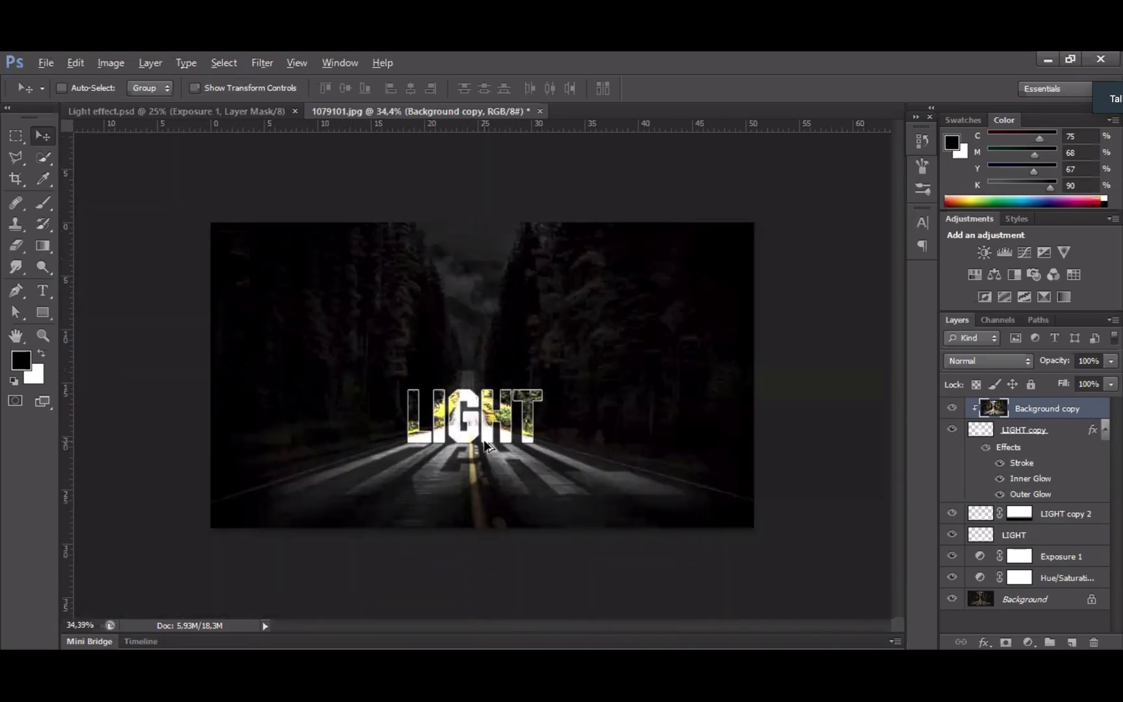
scroll(483, 444, up, 2)
scroll(483, 443, down, 1)
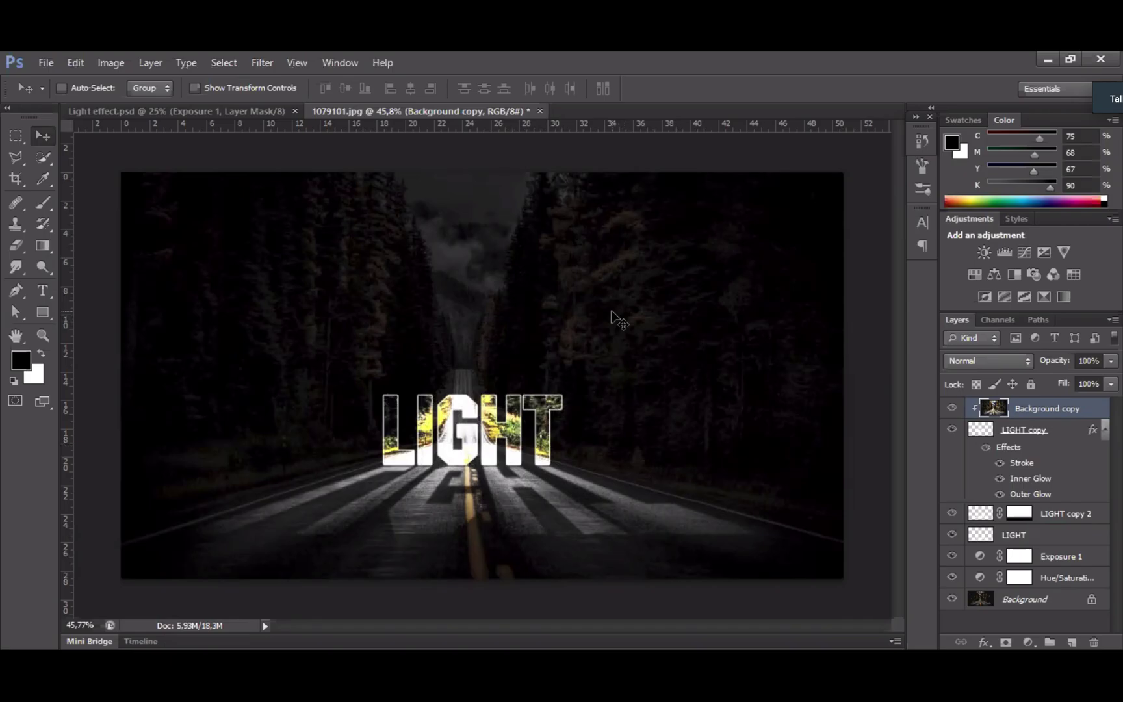
click(184, 114)
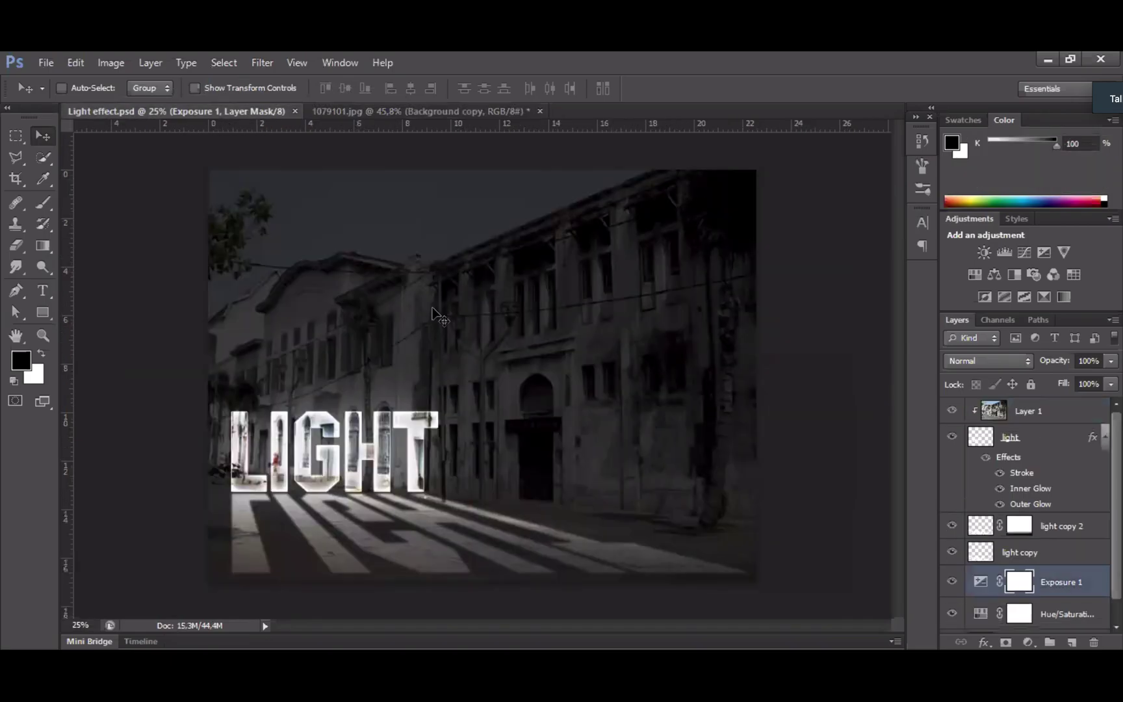
scroll(410, 501, up, 1)
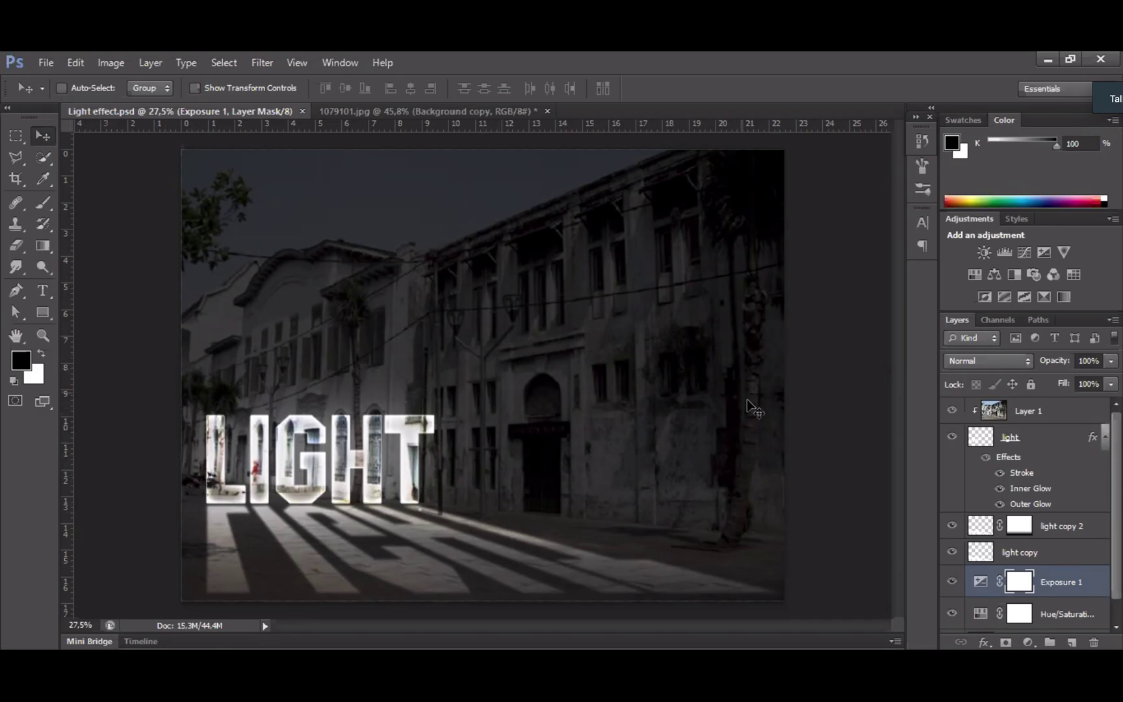
click(479, 111)
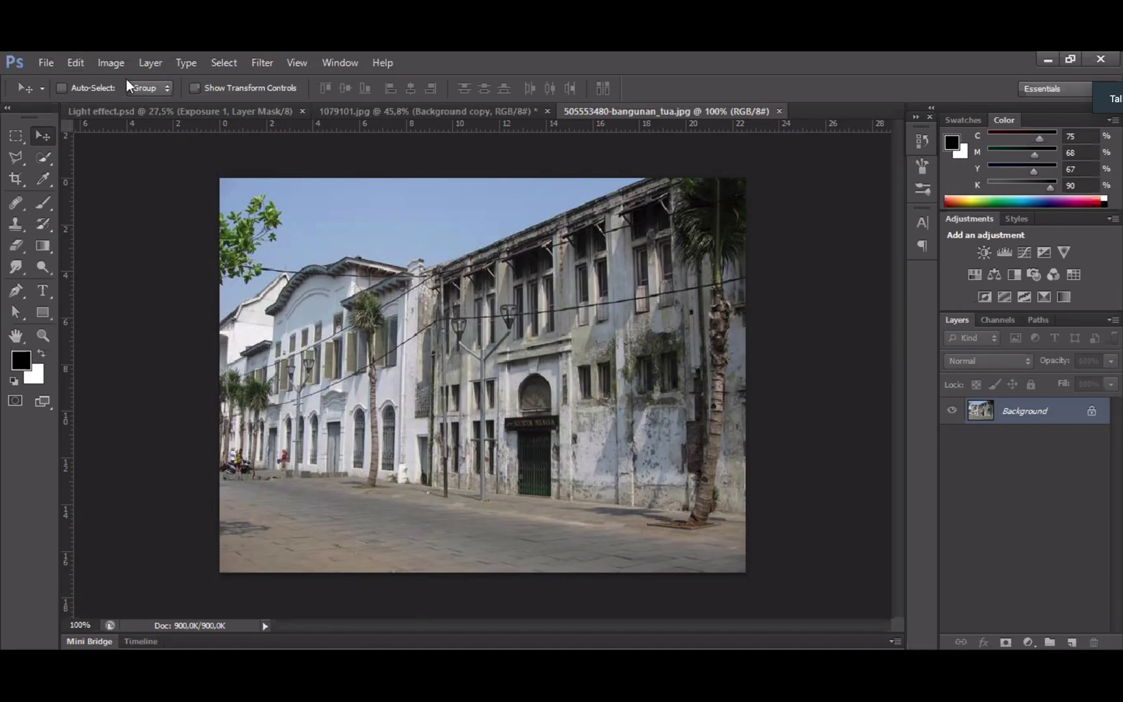
- Apply a Curves adjustment to the old building photo with points at input 188/output 208, 128/129 and 45/29
click(113, 60)
mouse_move(140, 104)
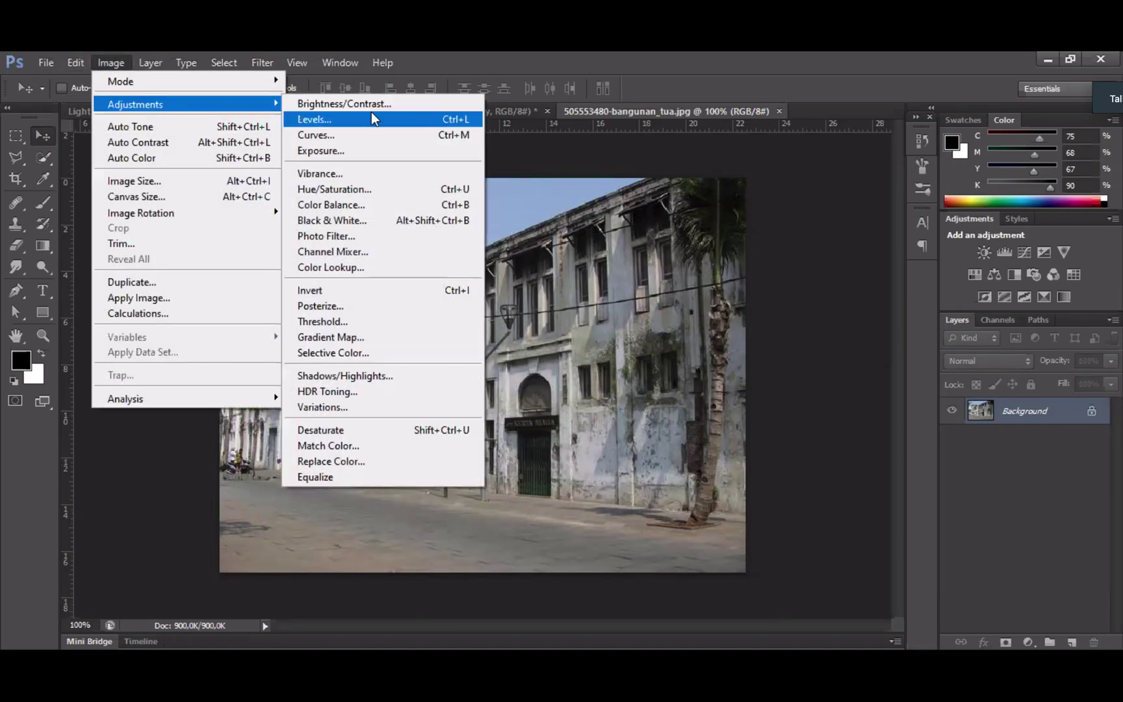
click(334, 134)
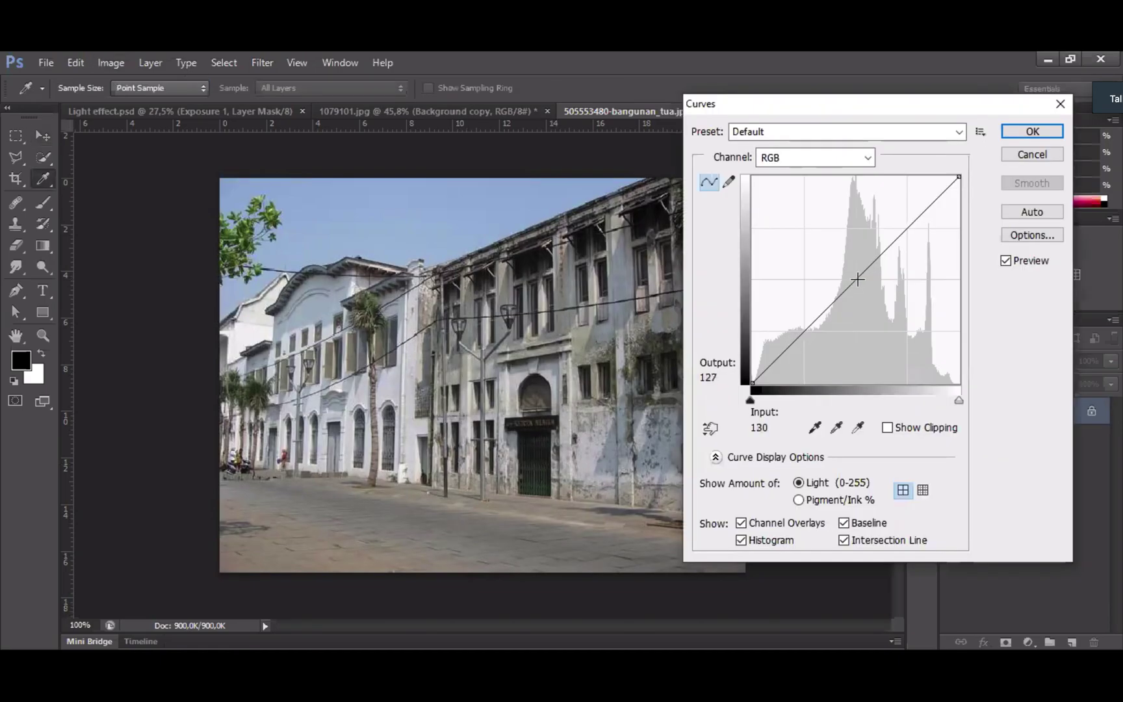
drag(858, 279, 858, 273)
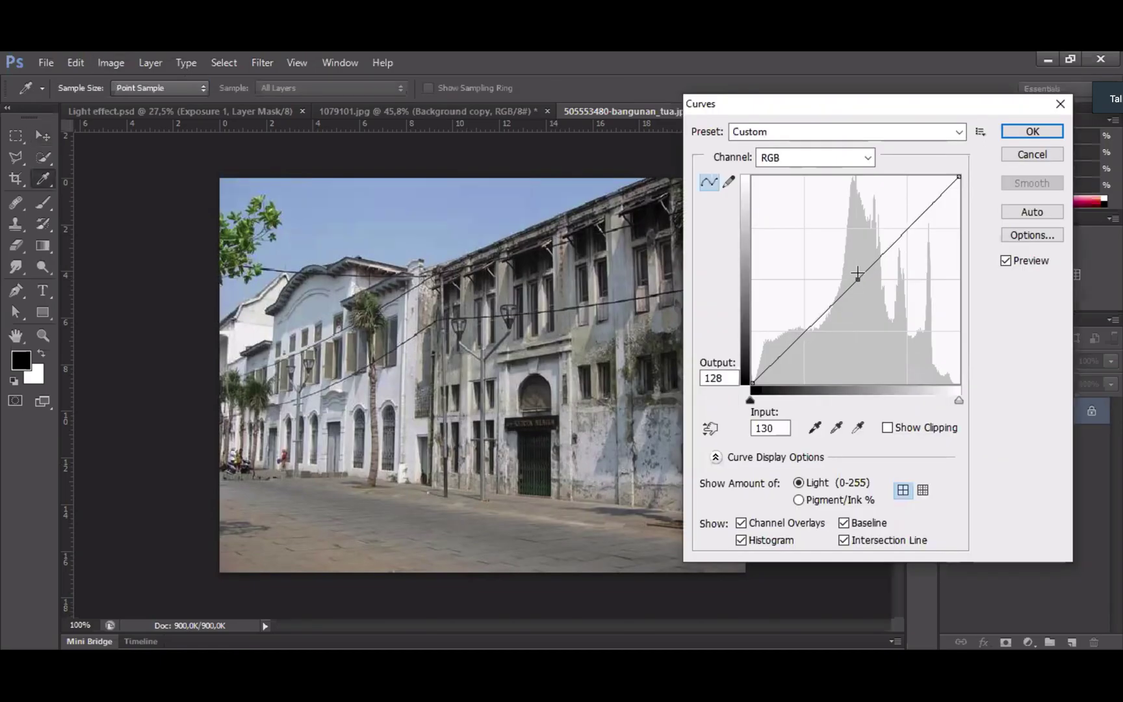
drag(907, 226, 904, 214)
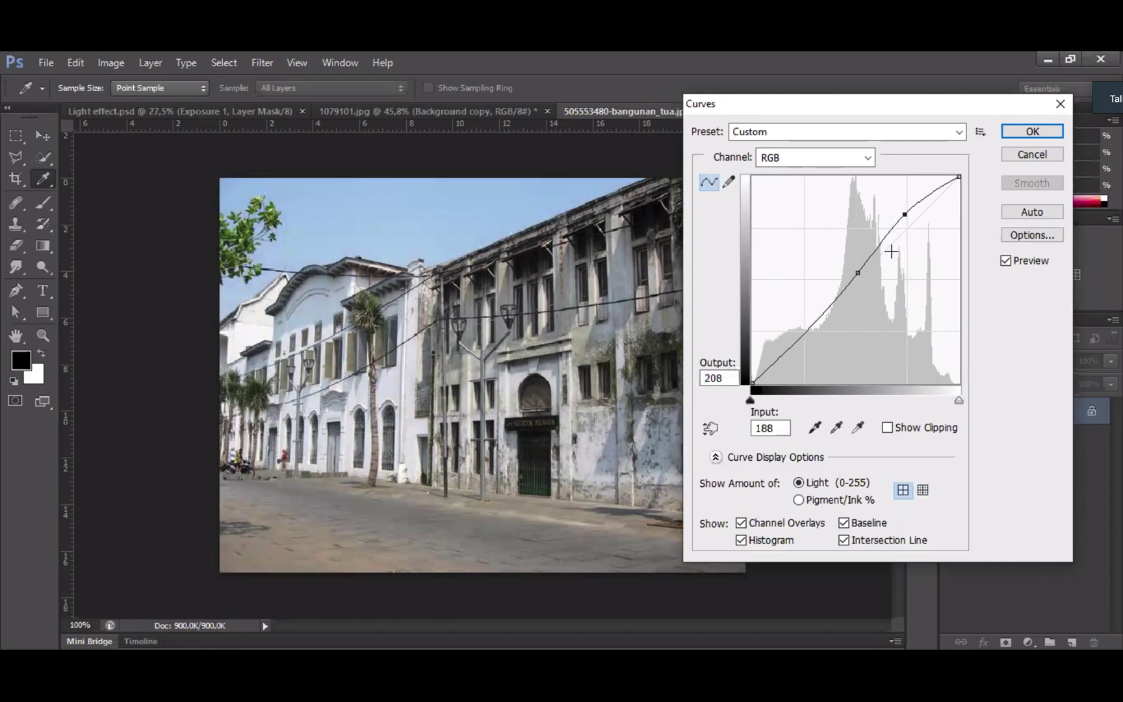
click(857, 273)
drag(856, 274, 854, 278)
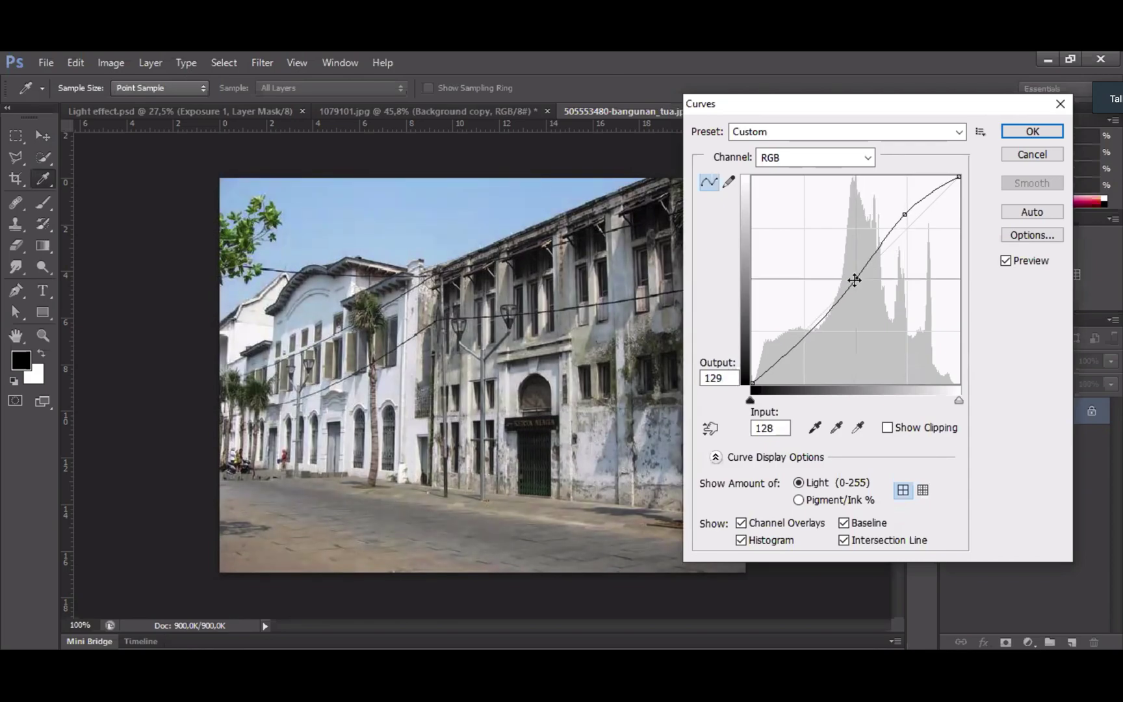
drag(789, 350, 788, 358)
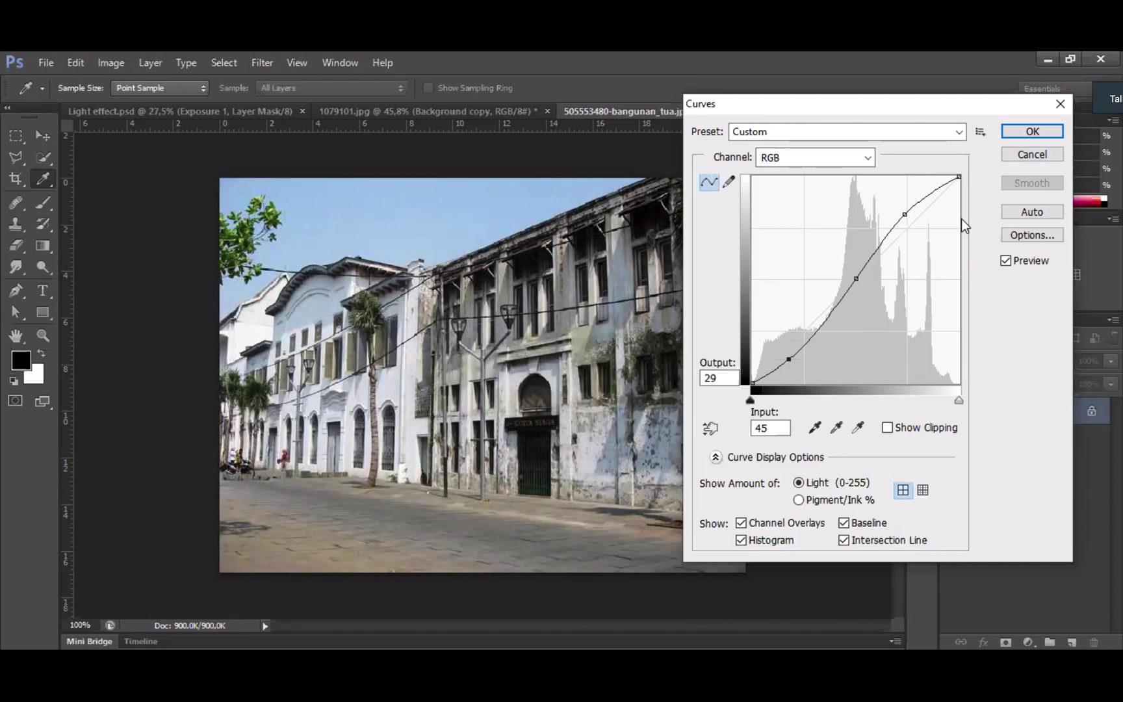
key(Return)
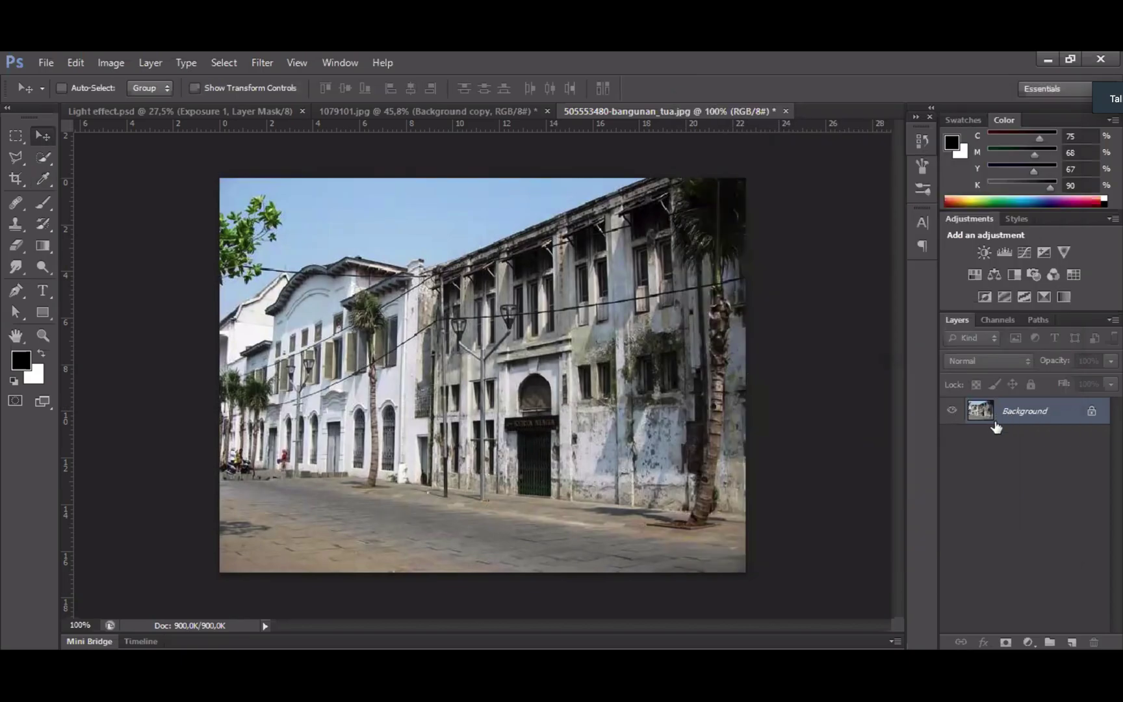
- Duplicate the Background layer as Layer 1, hide the duplicate and make Background the active layer
key(ctrl+j)
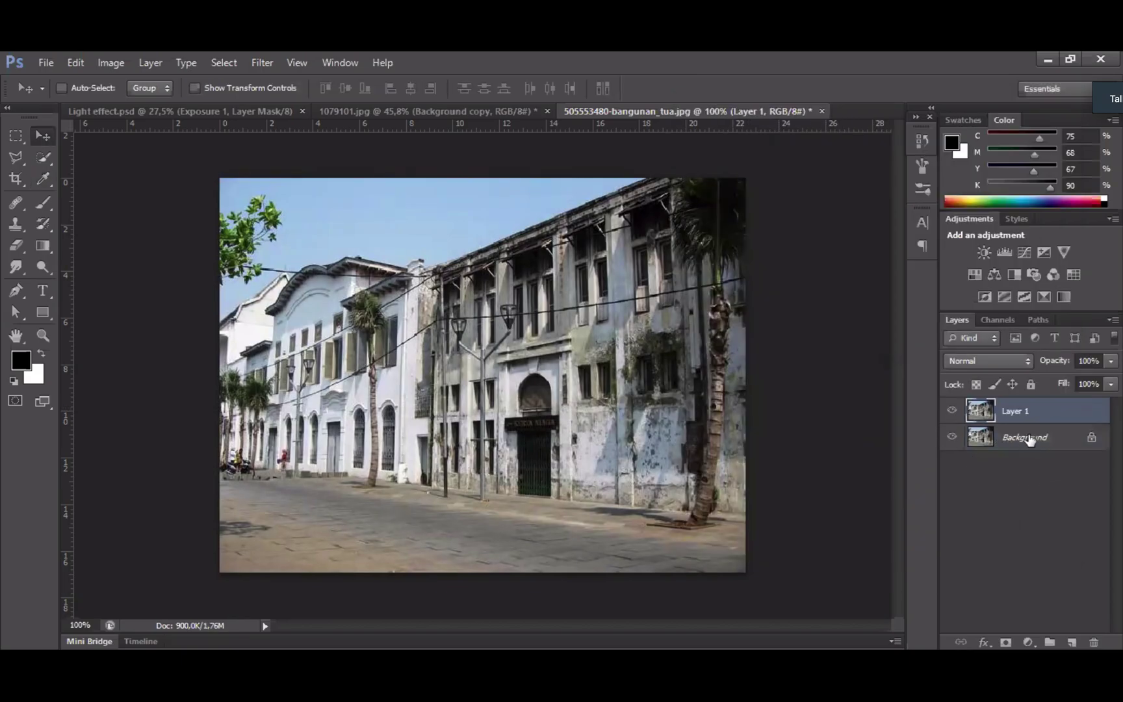
click(951, 412)
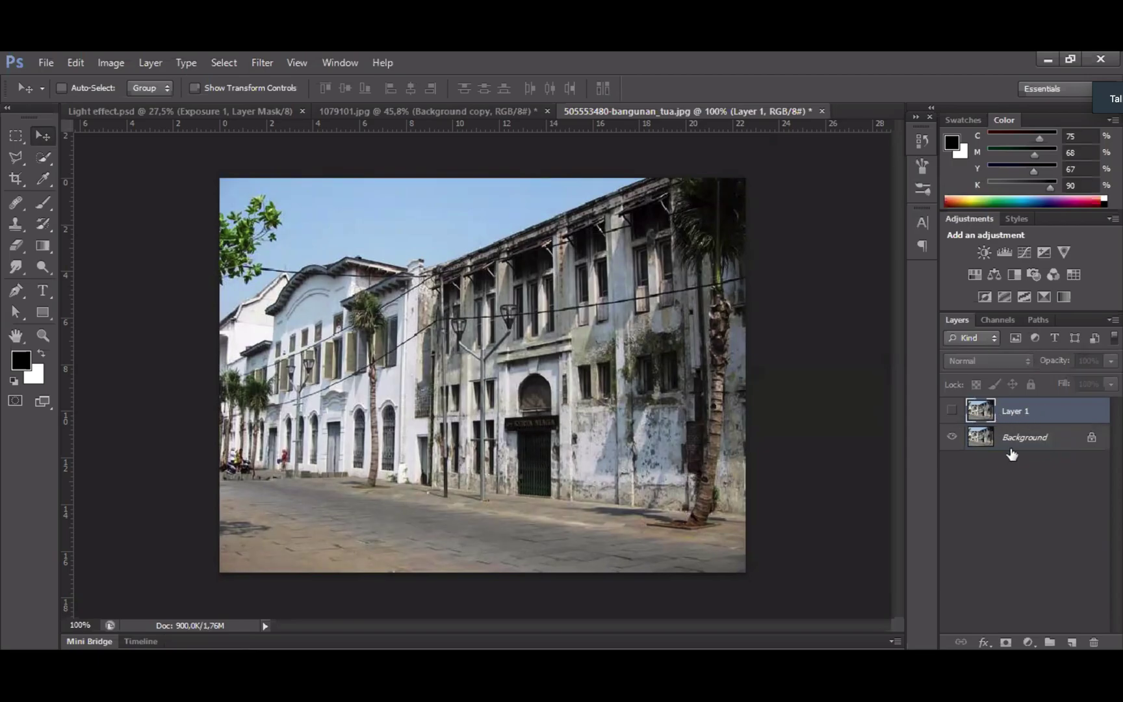
click(1028, 439)
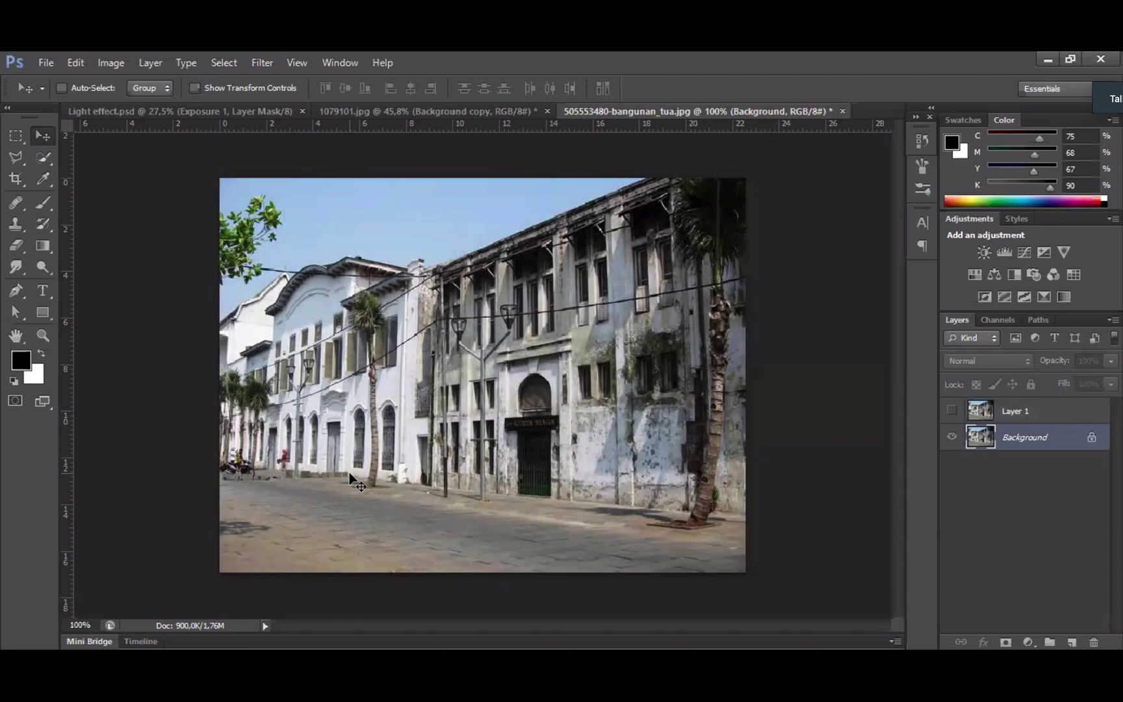
- Add the white text LIGHT in 72 pt High Jakarta over the white building at the street's edge
scroll(408, 487, up, 1)
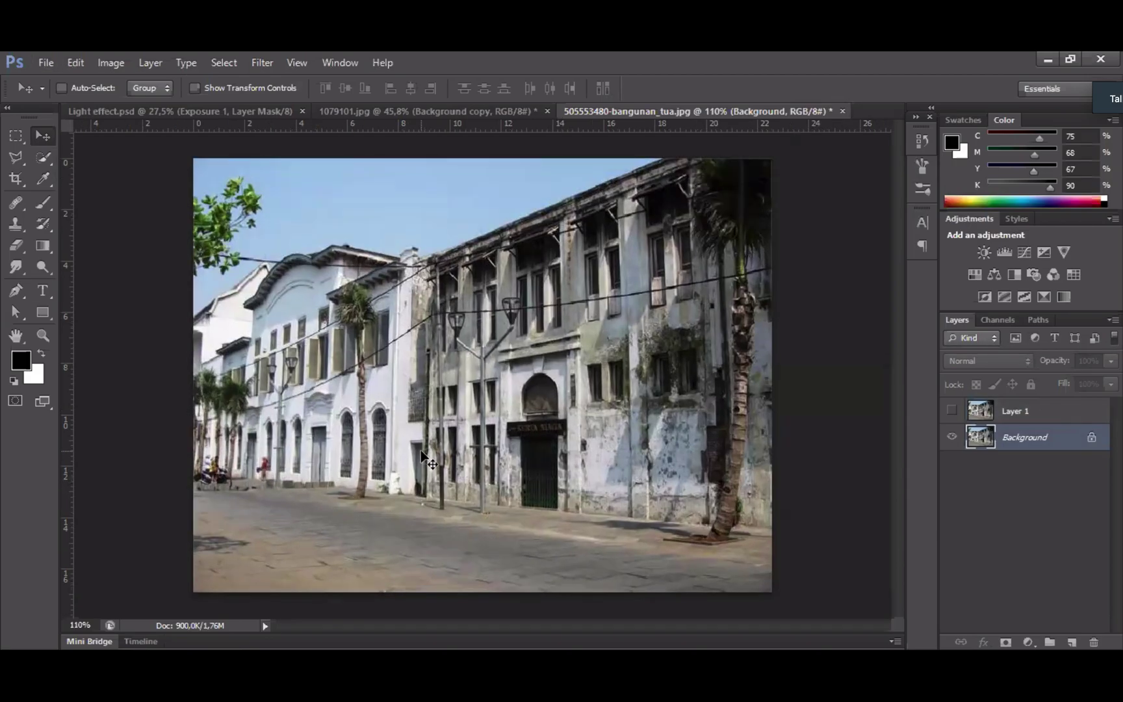
key(t)
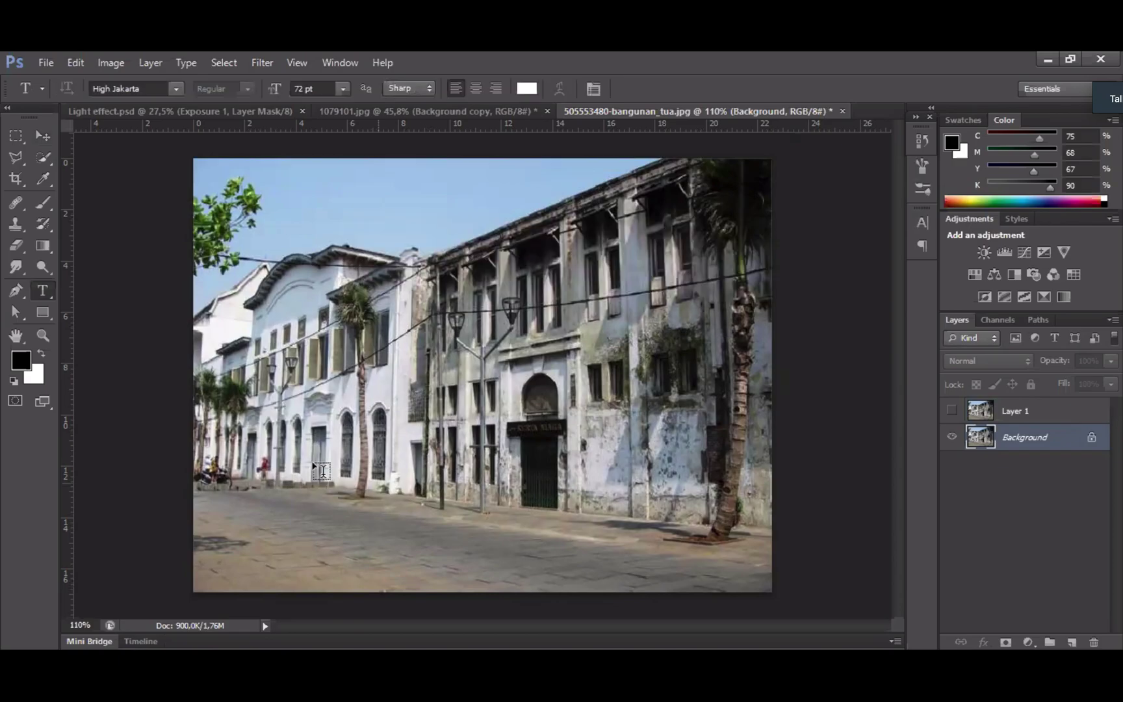
click(327, 450)
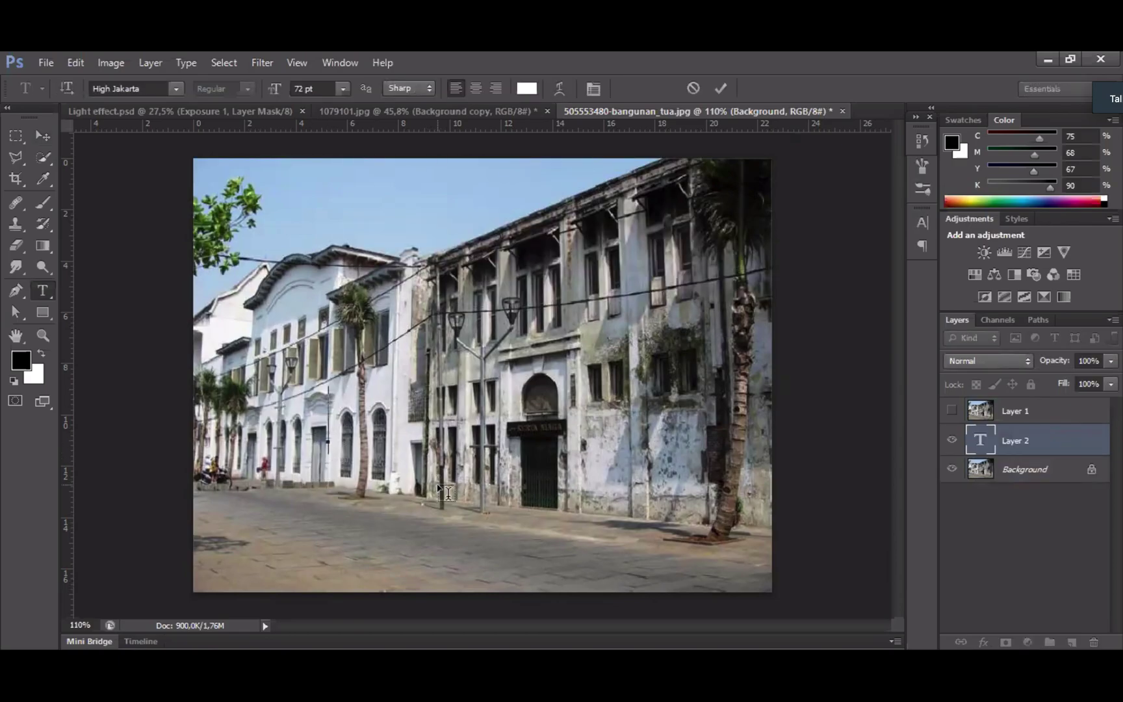
text(LIGHT)
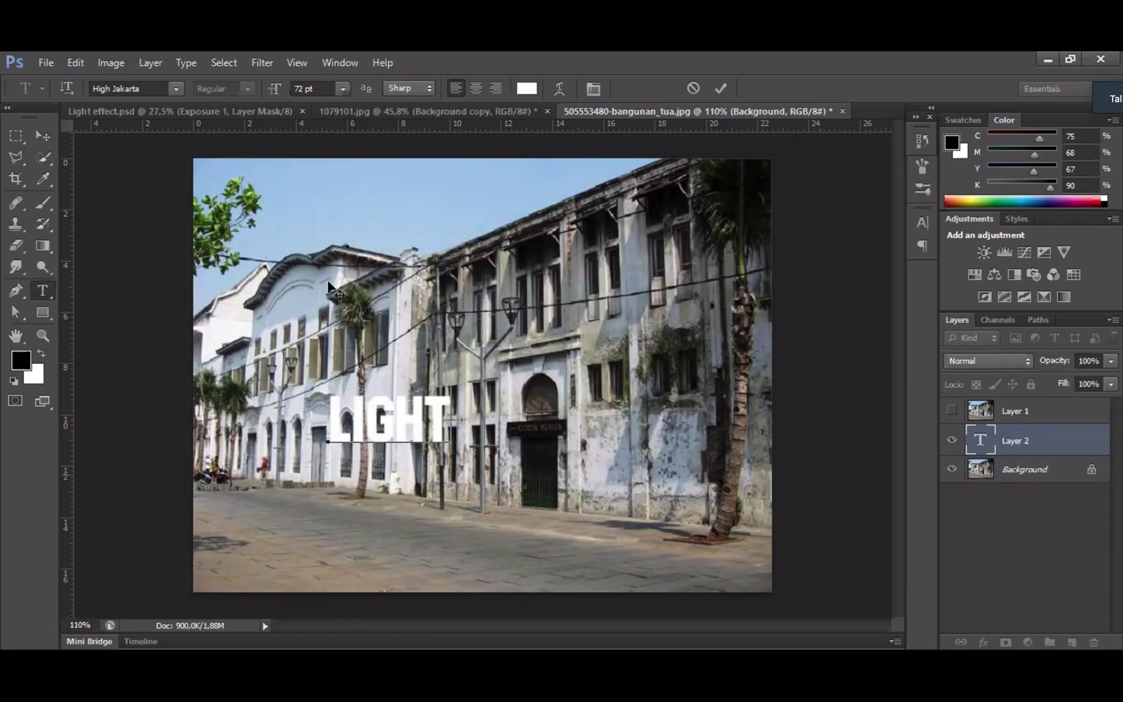
click(51, 138)
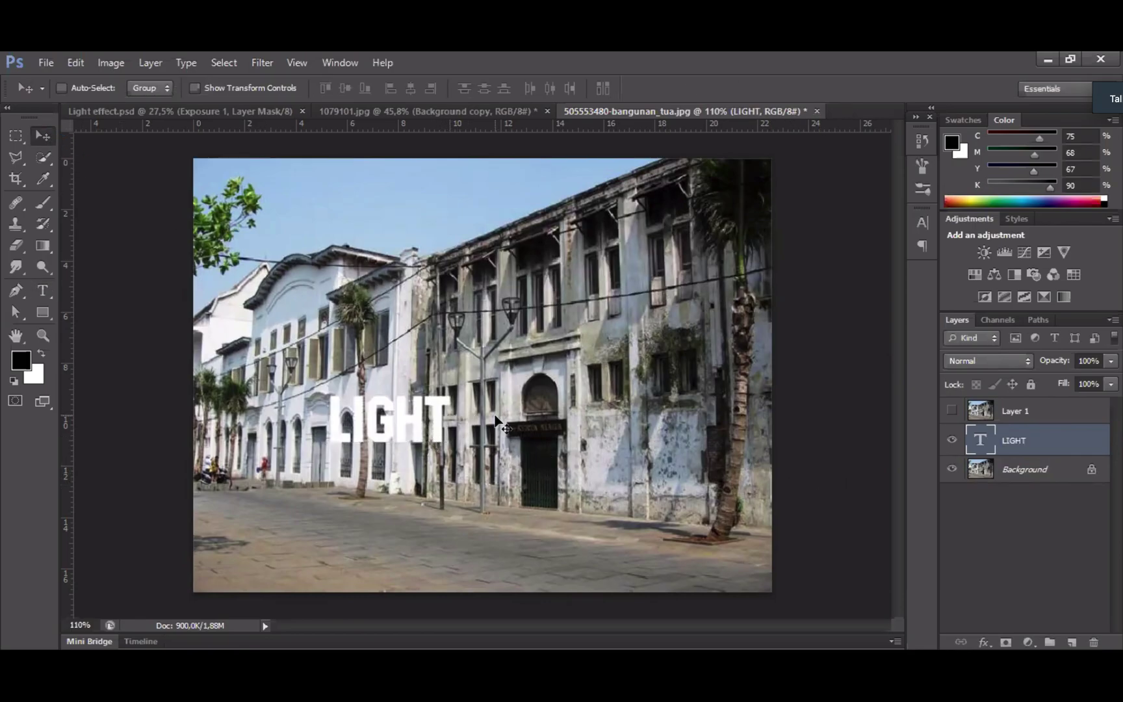
- Move the LIGHT text down to the road's edge and scale it to about 183% in front of the white building
drag(397, 432, 392, 473)
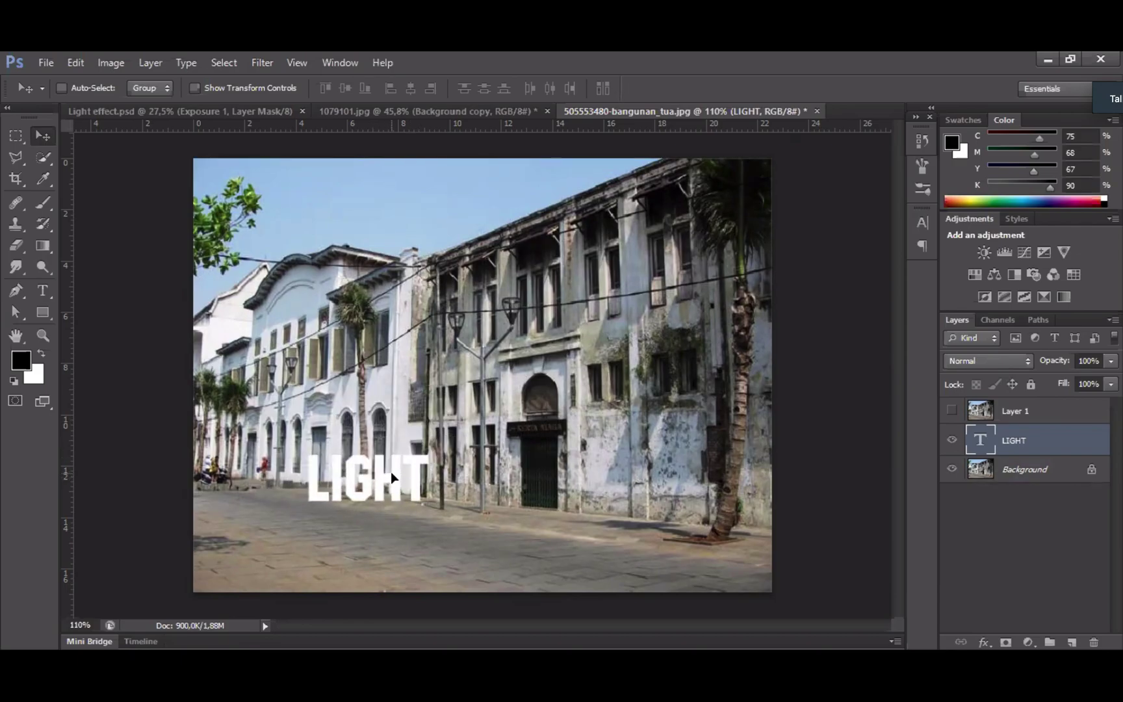
key(ctrl+t)
drag(307, 446, 217, 396)
drag(369, 450, 375, 455)
drag(222, 403, 213, 401)
drag(403, 475, 404, 475)
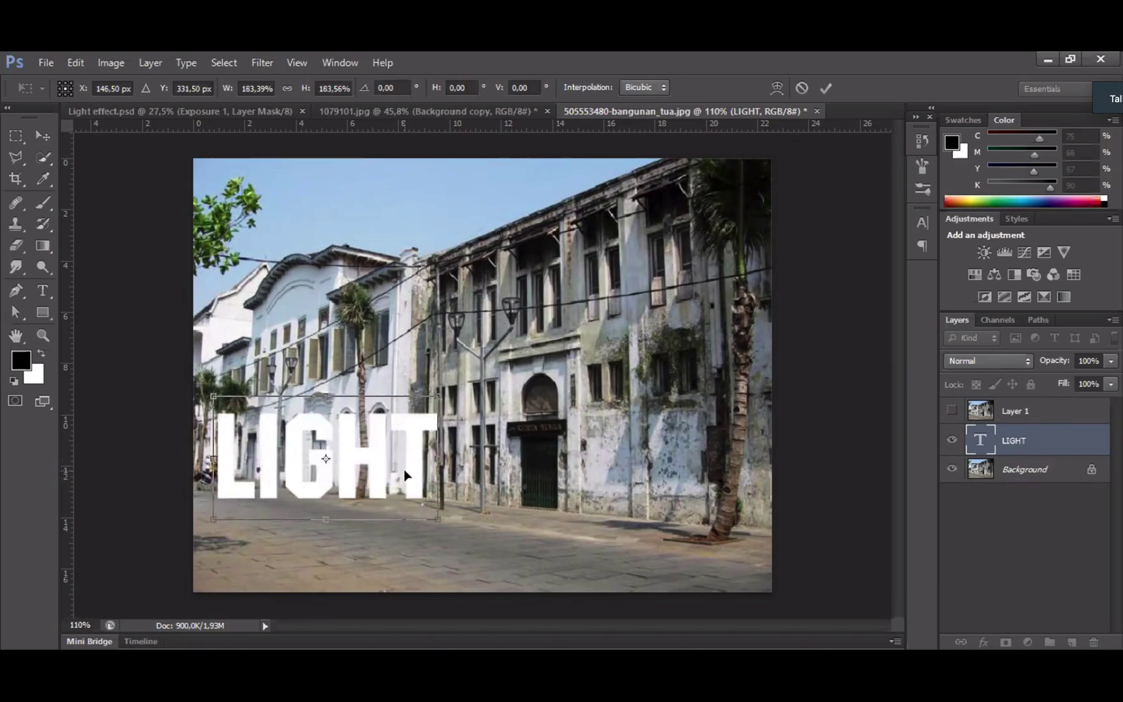
key(Return)
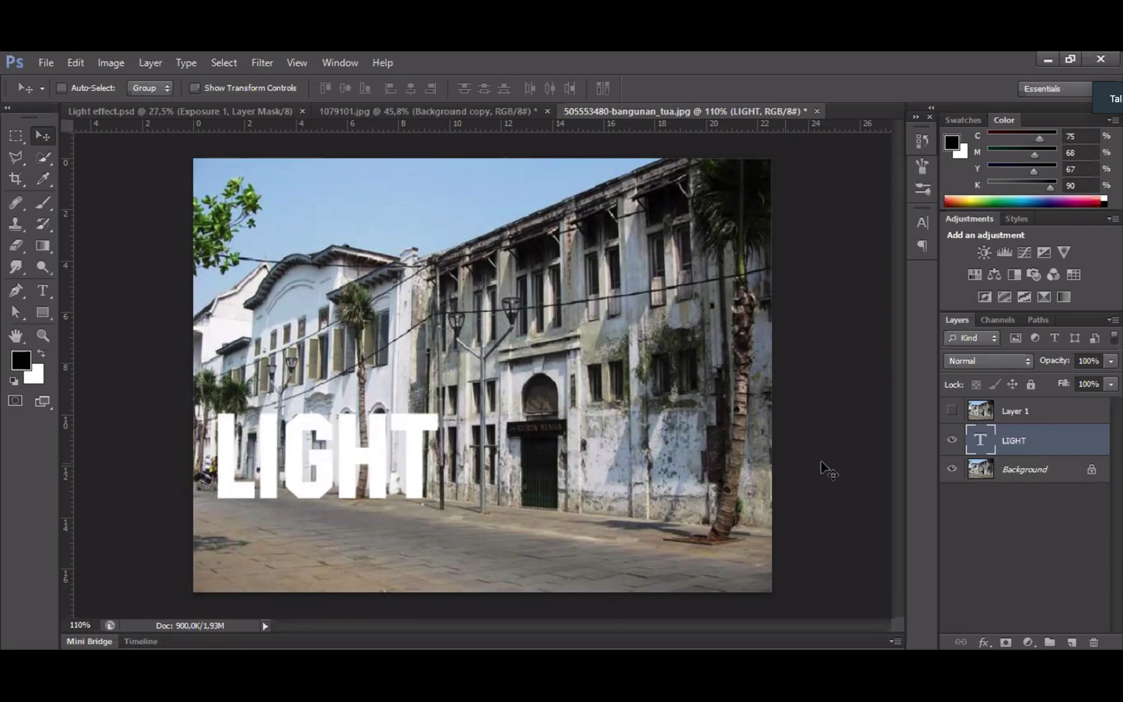
- Rasterize the LIGHT text layer and duplicate it as LIGHT copy
right_click(1063, 441)
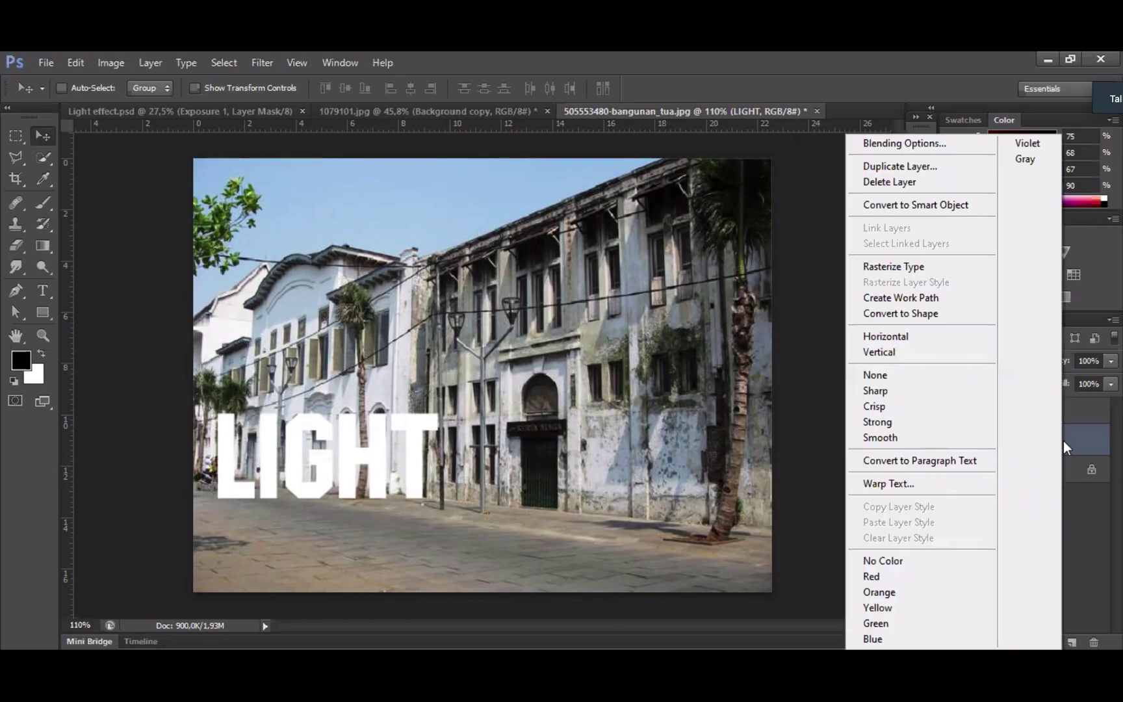
click(925, 269)
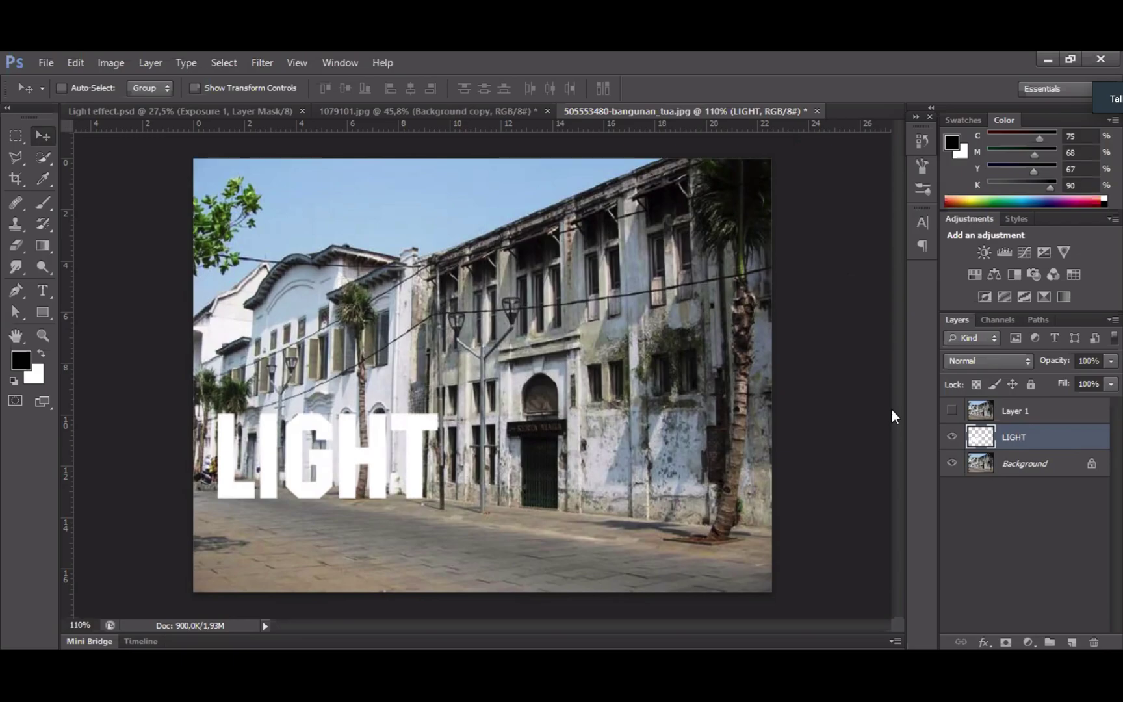
key(ctrl+j)
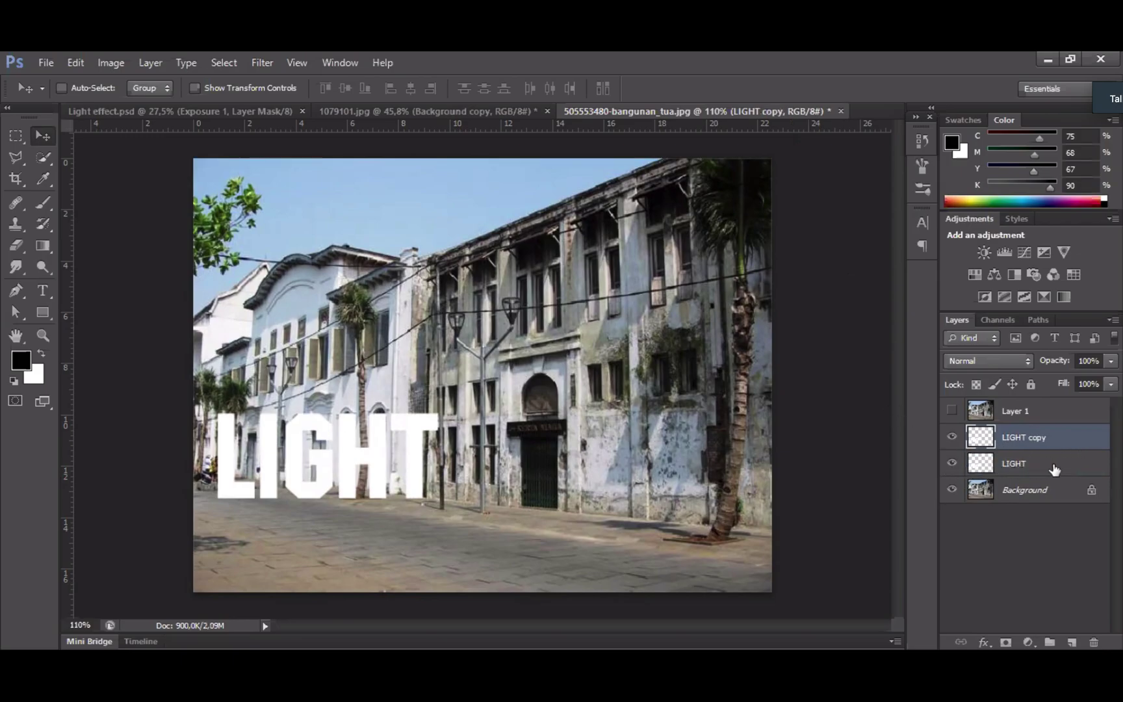
- Flip the lower LIGHT layer vertically and place it directly beneath the upright lettering like a reflection
click(1032, 469)
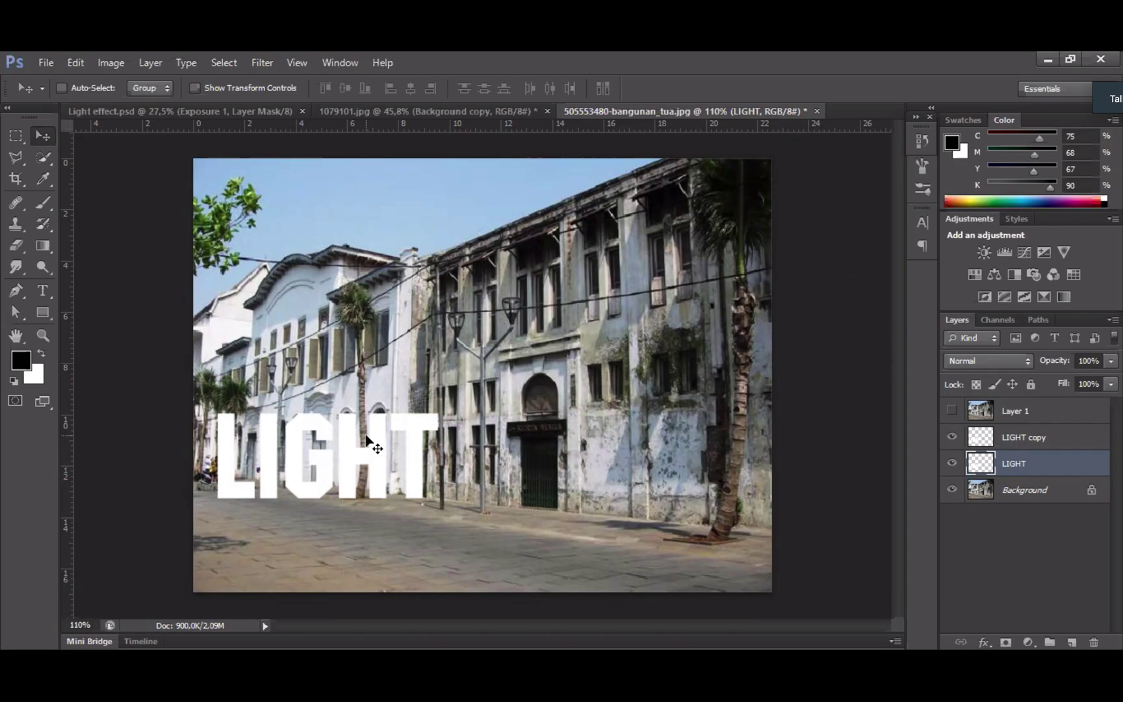
key(ctrl+t)
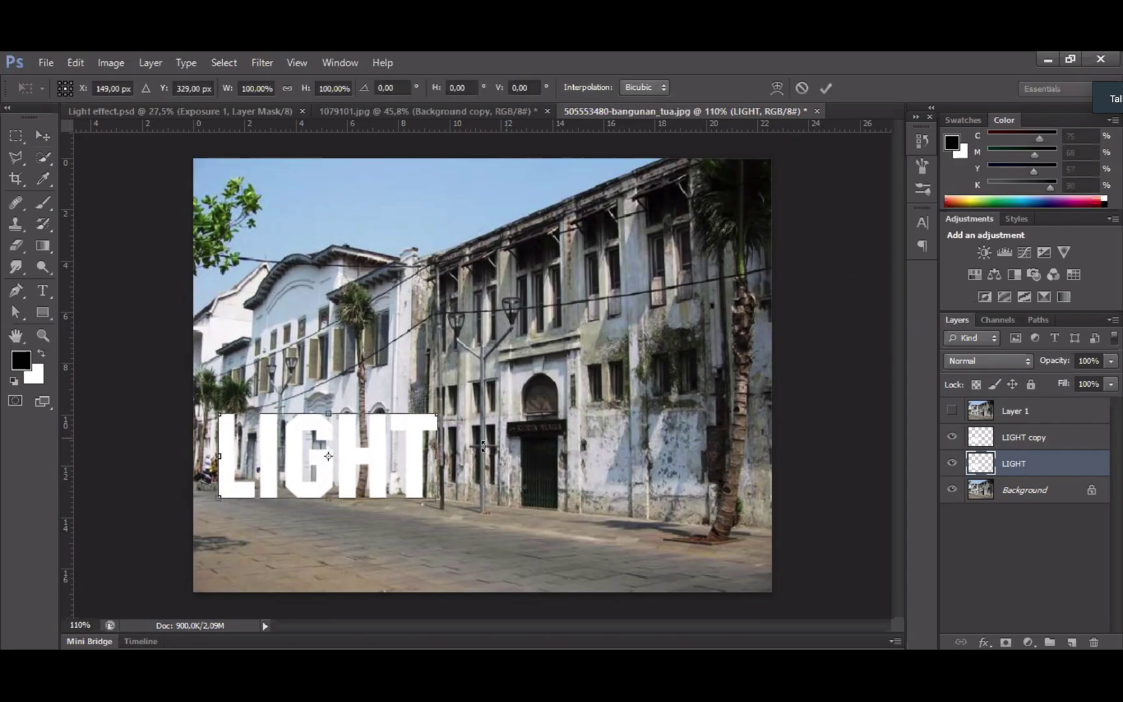
right_click(413, 450)
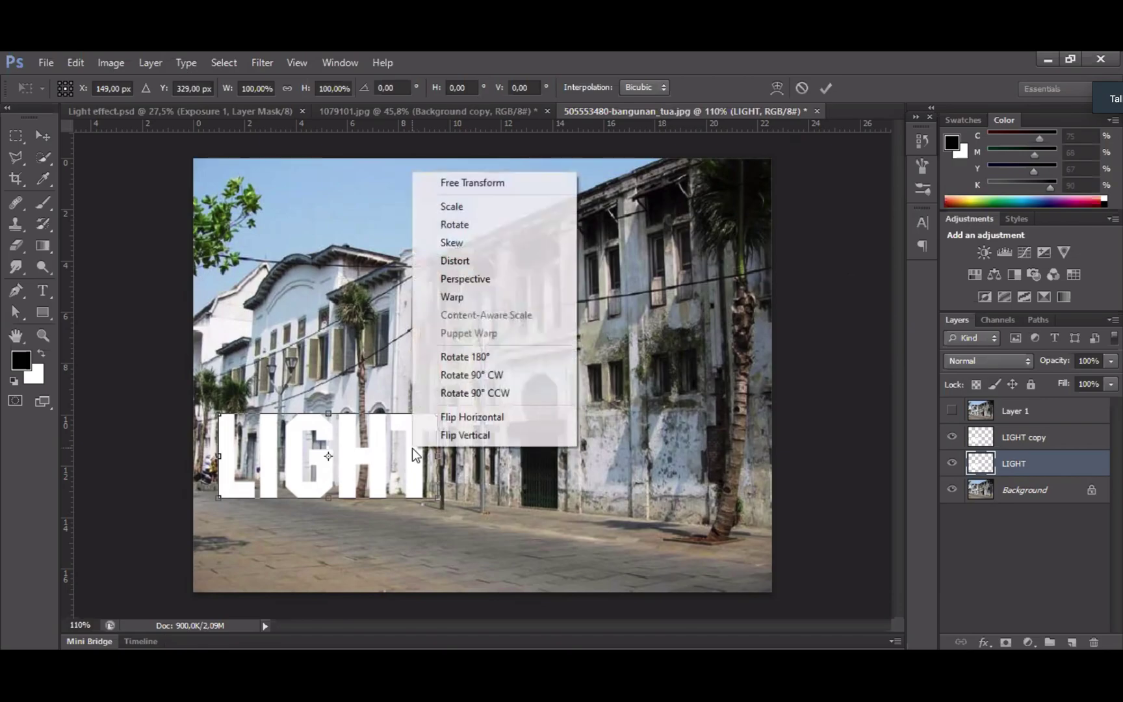
click(499, 437)
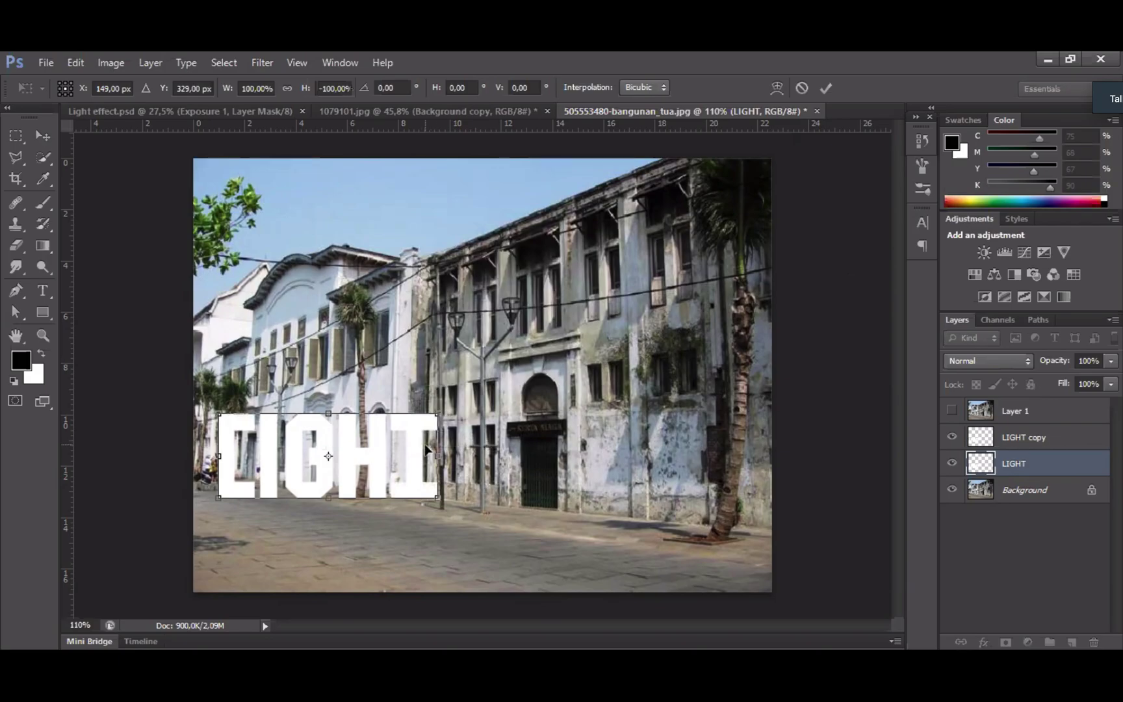
drag(412, 444, 412, 525)
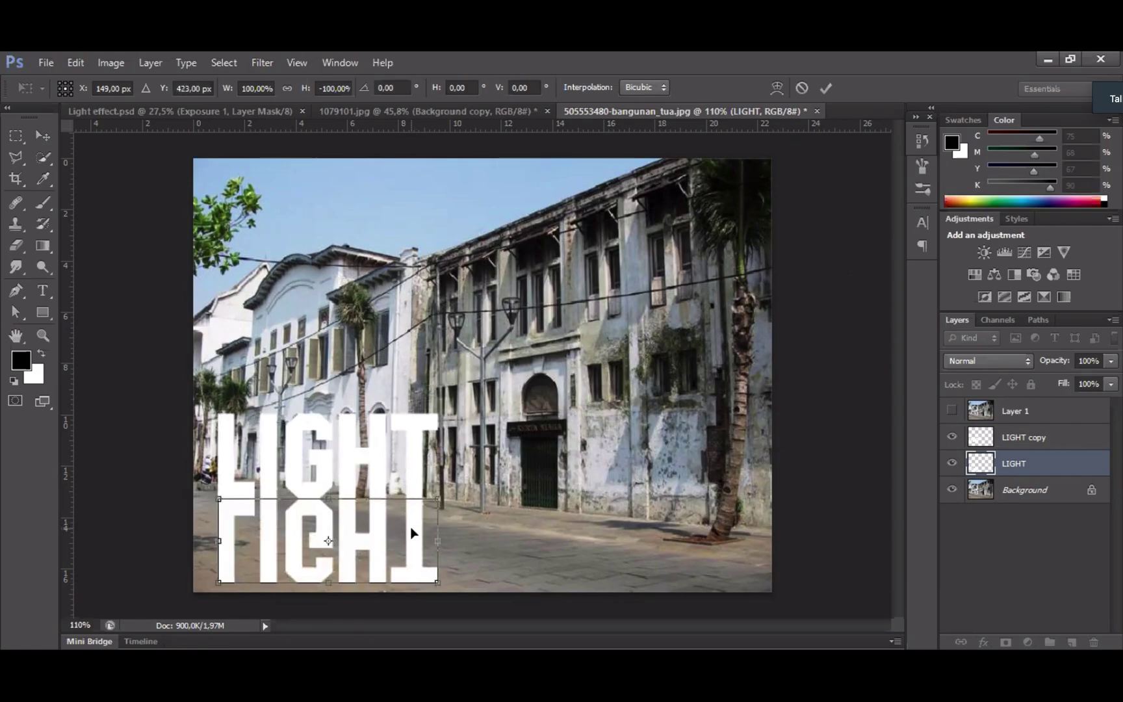
- Distort the flipped LIGHT lettering by stretching its lower-right corner across the road to near the photo's right edge
right_click(411, 528)
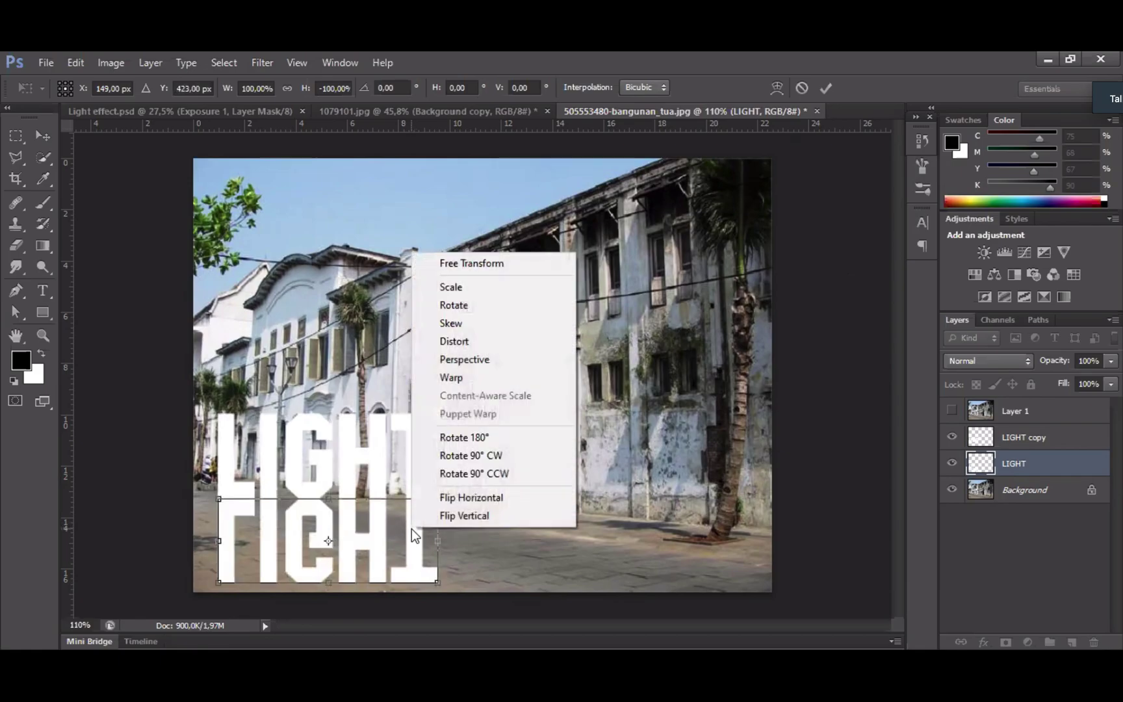
click(471, 345)
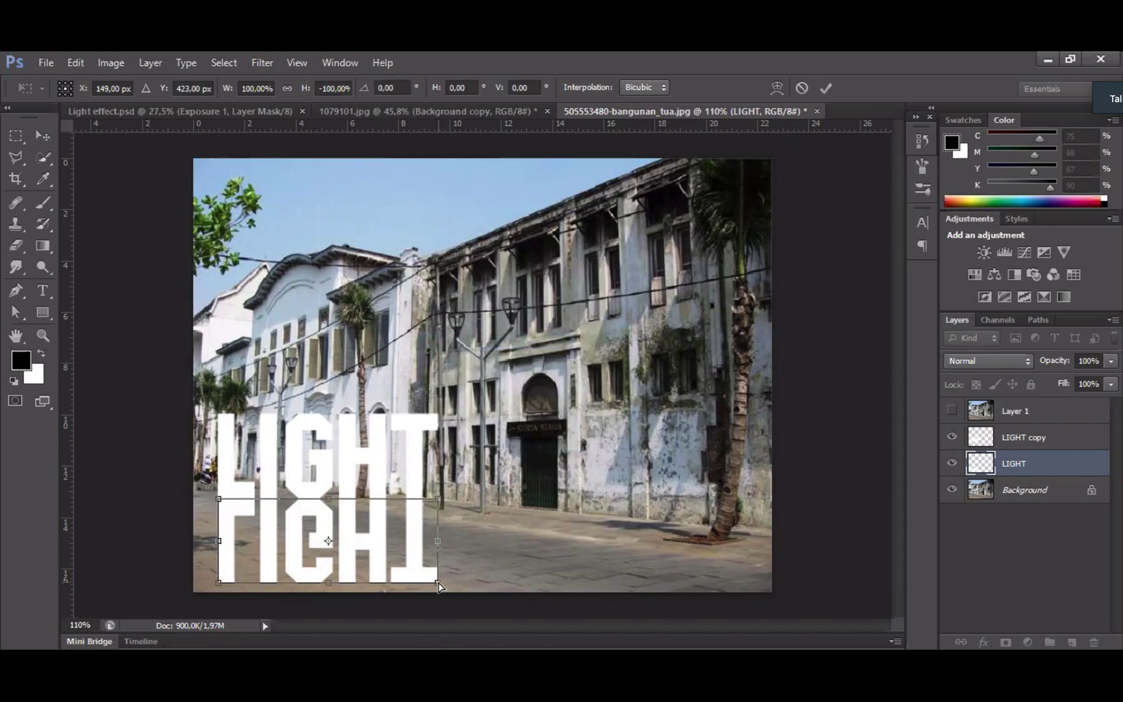
drag(438, 585, 767, 579)
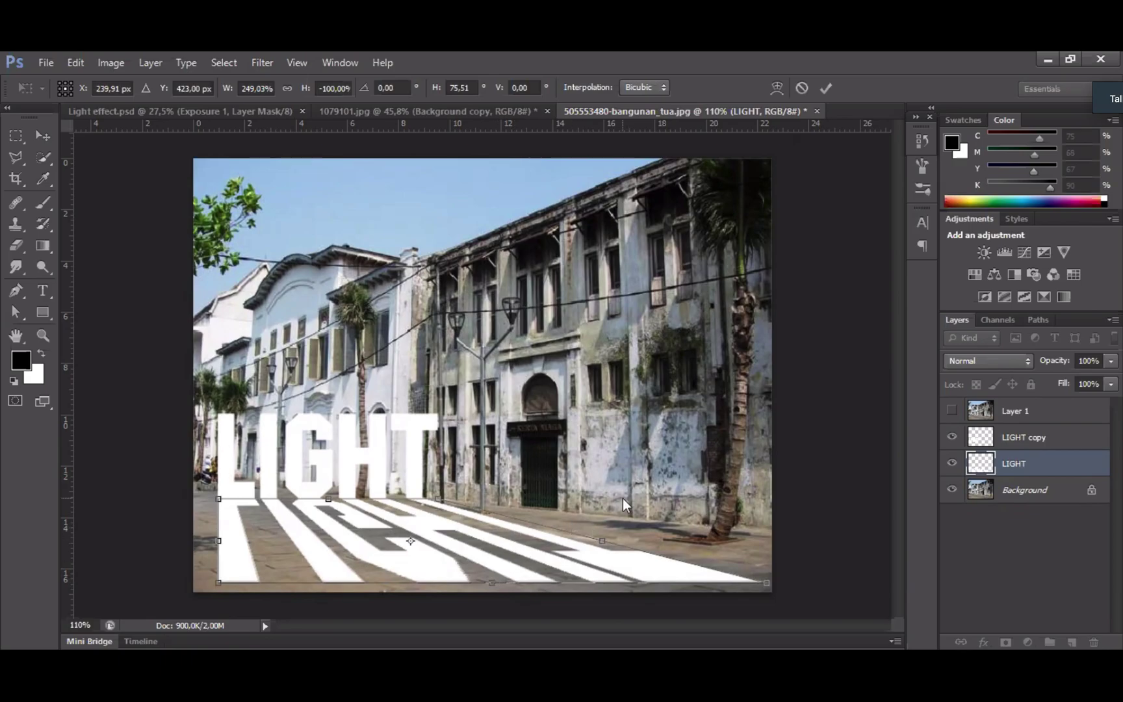
key(Return)
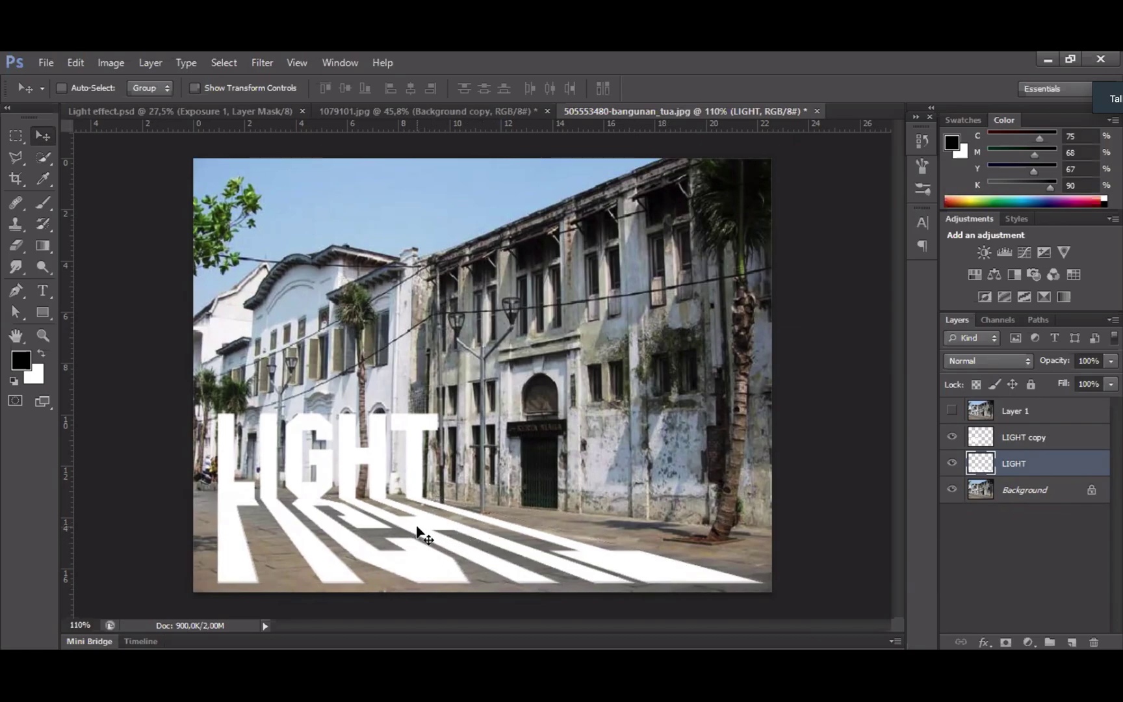
- Reduce the height of the cast LIGHT lettering to 87.23% and nudge it slightly down below the upright letters
key(ctrl+t)
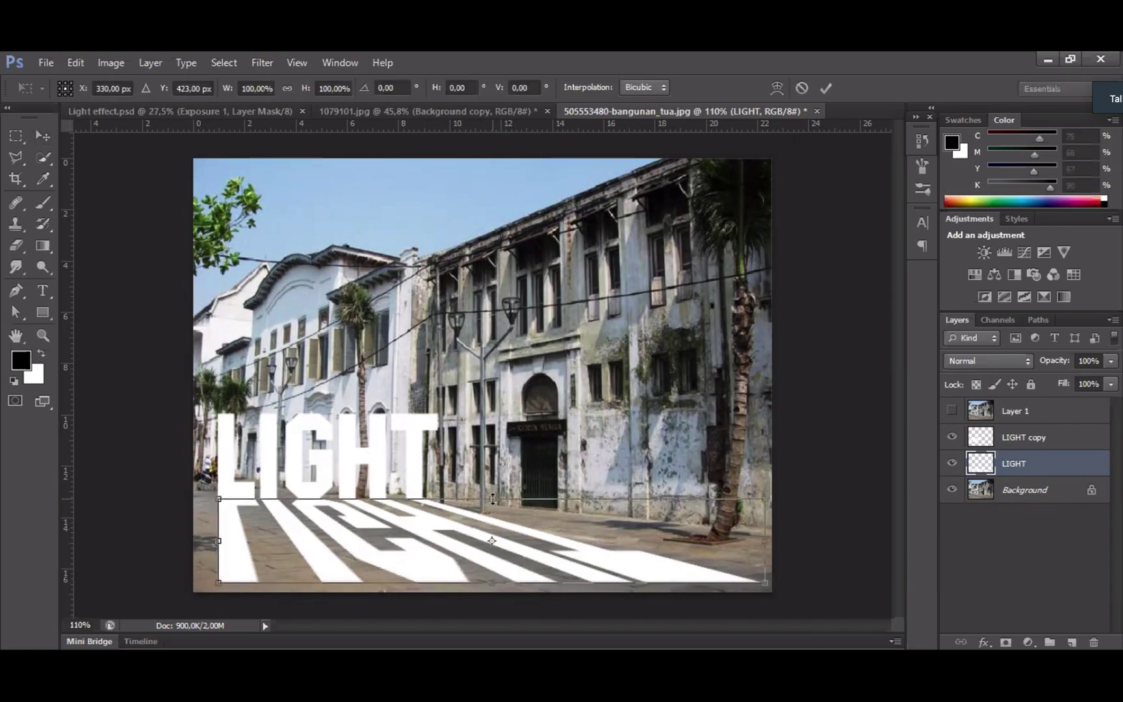
drag(490, 577, 488, 563)
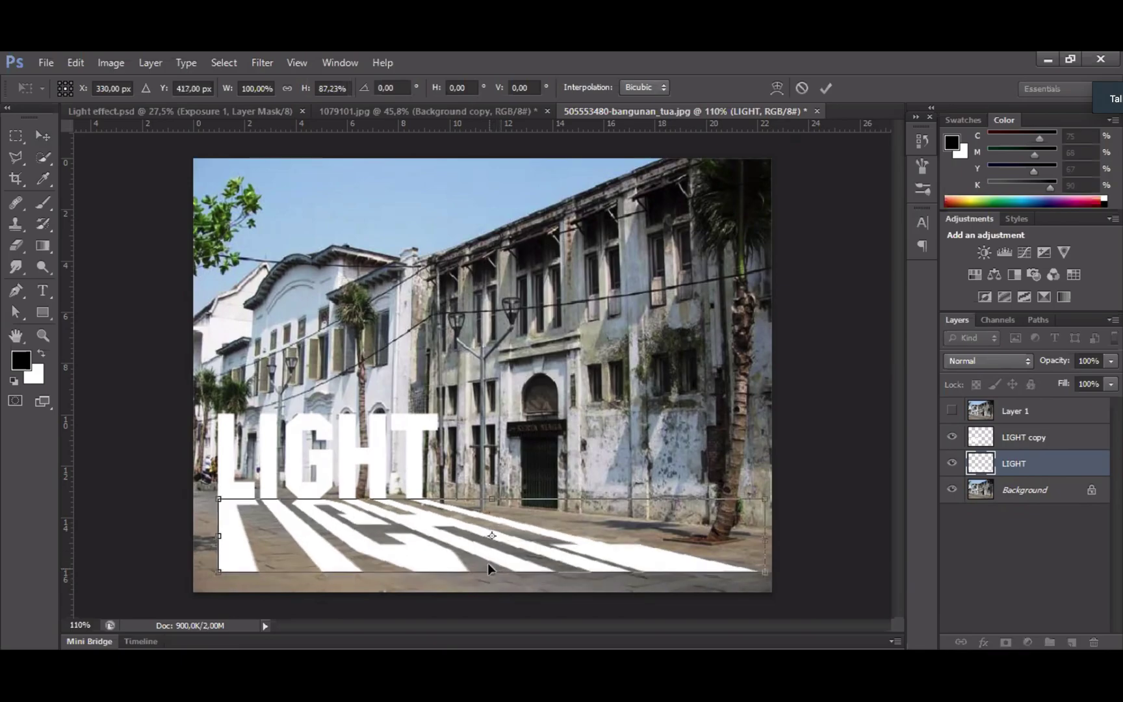
click(491, 504)
drag(491, 504, 491, 505)
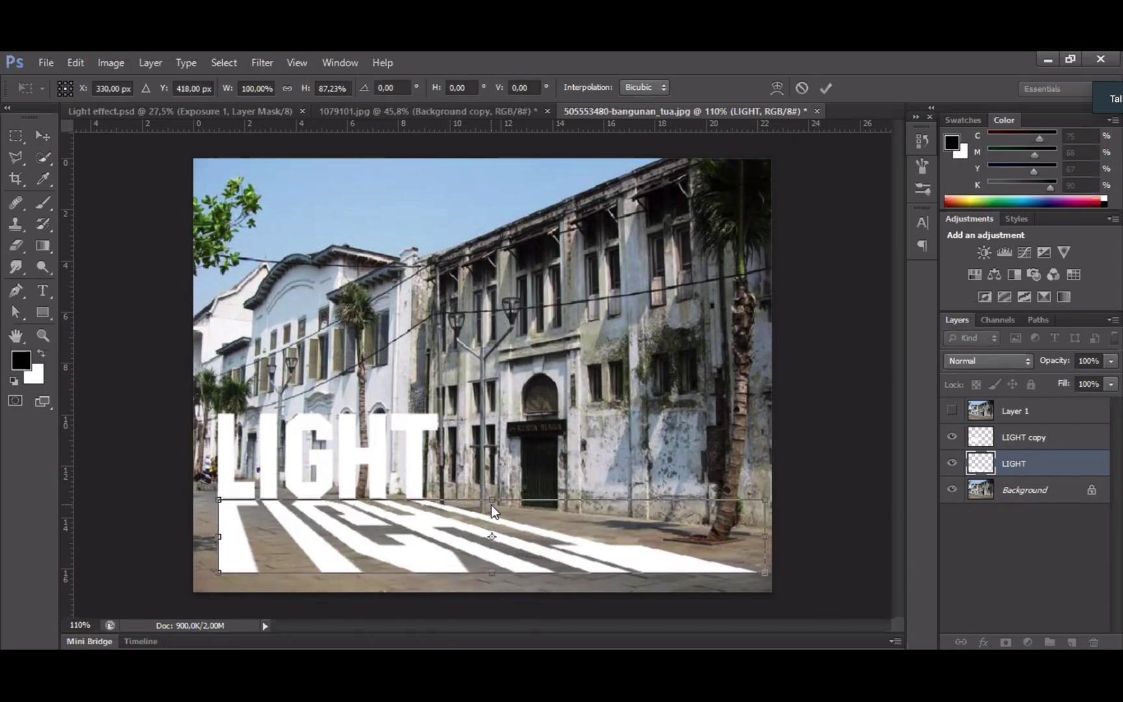
key(v)
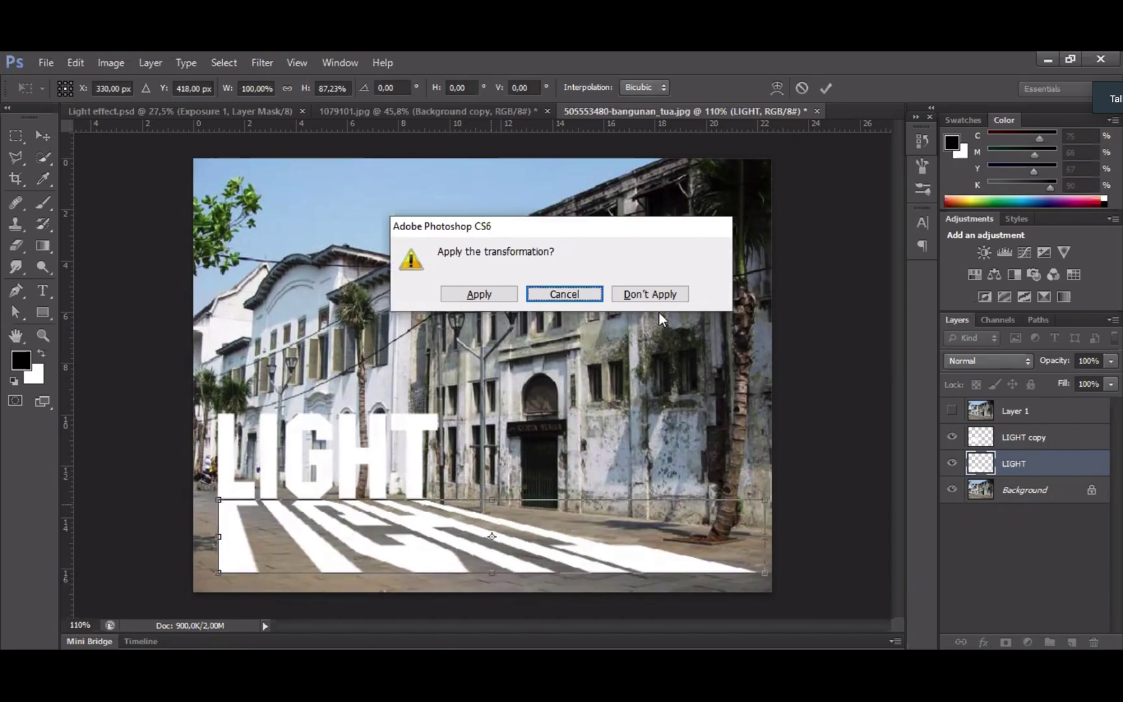
click(482, 292)
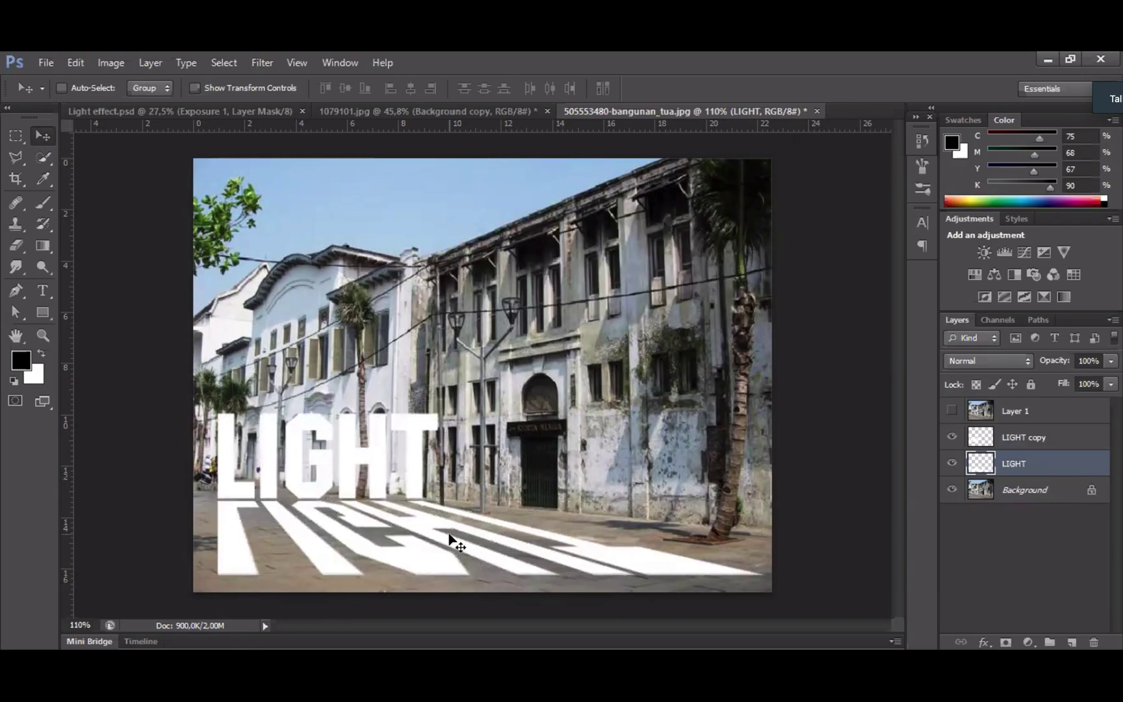
- Hide the cast LIGHT layer and add a Hue/Saturation adjustment directly above the Background with Saturation at -69
key(Down)
click(952, 465)
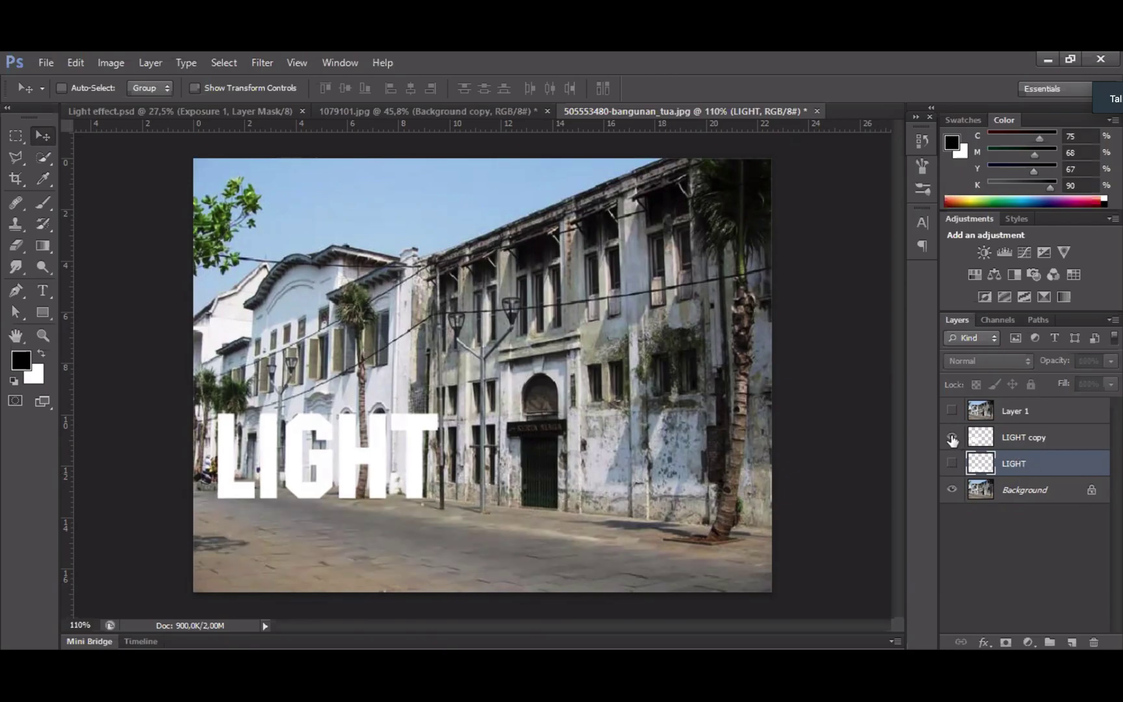
click(1029, 491)
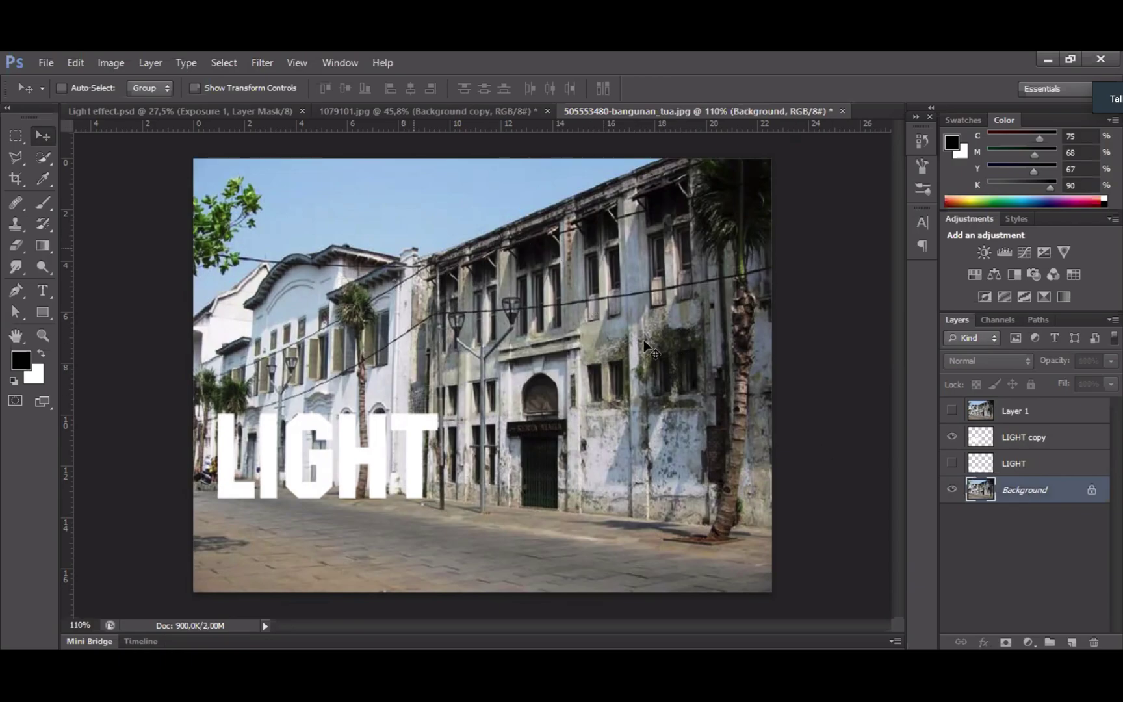
click(1028, 642)
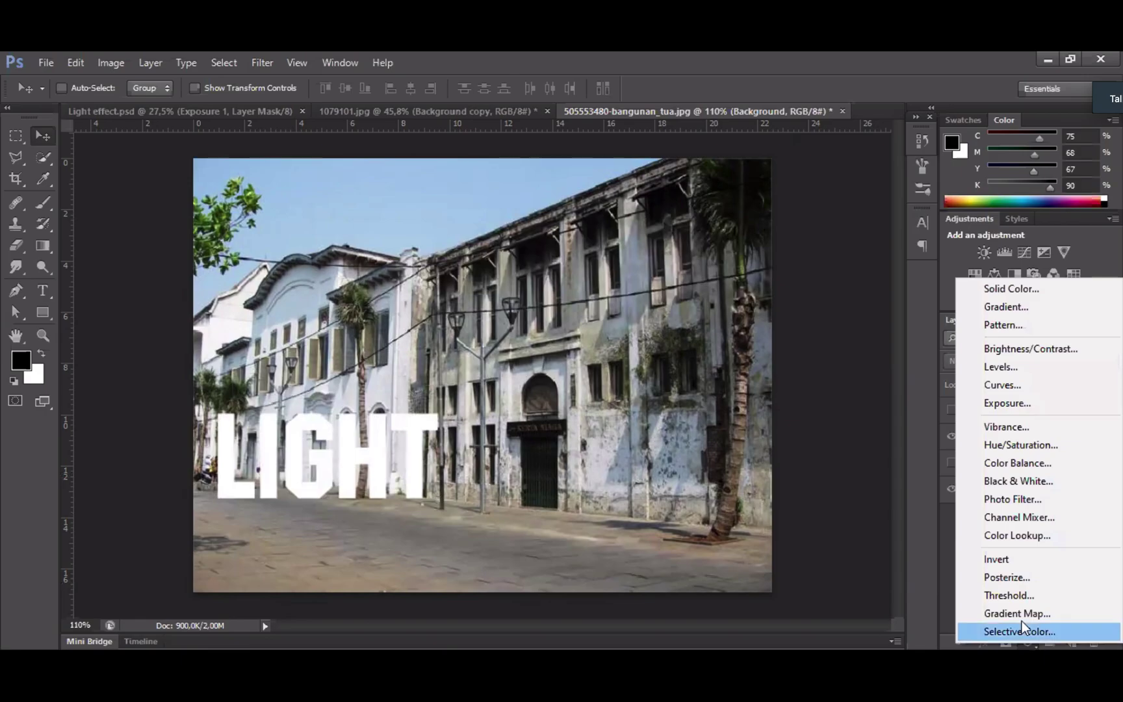
click(1048, 445)
drag(782, 263, 748, 267)
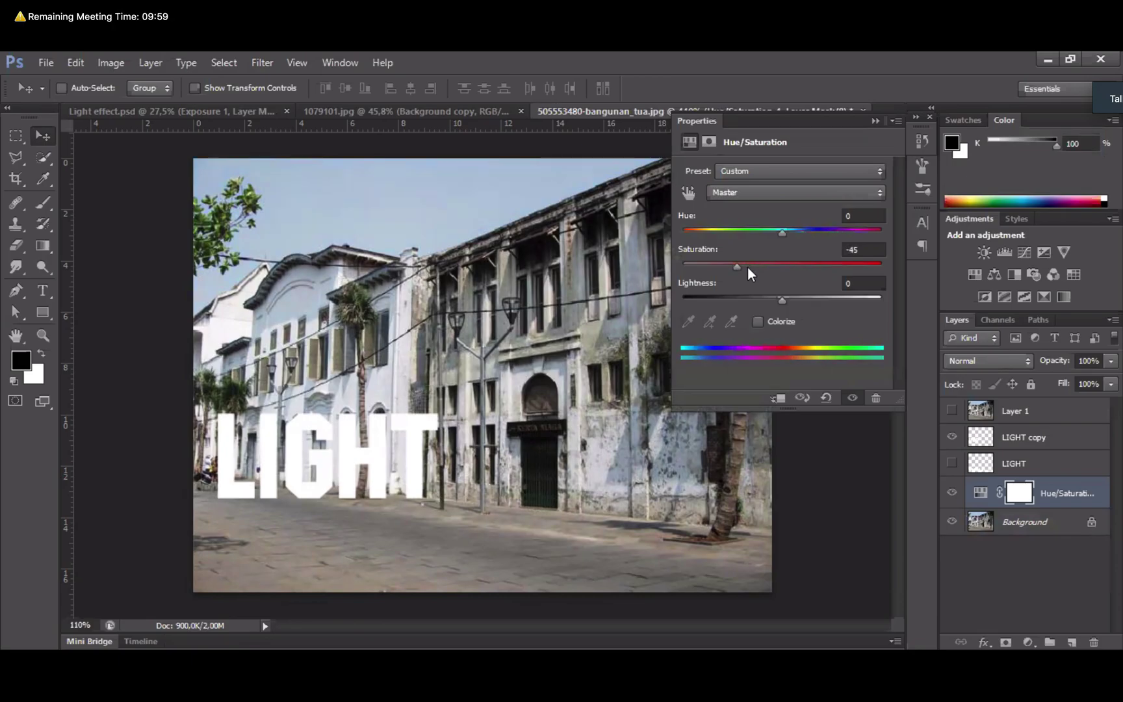
mouse_move(724, 266)
mouse_down()
mouse_move(713, 267)
mouse_move(735, 267)
mouse_move(687, 270)
mouse_move(724, 269)
mouse_up()
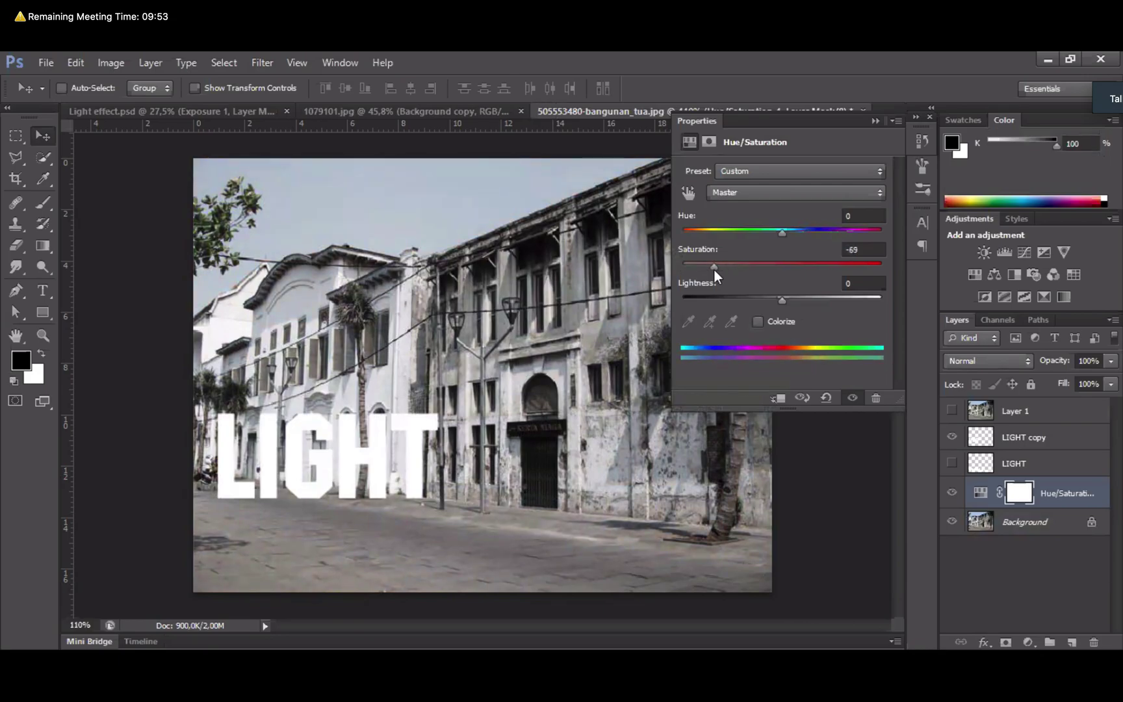
- Add an Exposure adjustment above the Hue/Saturation layer and darken the photo with an exposure of -5.45
click(1028, 643)
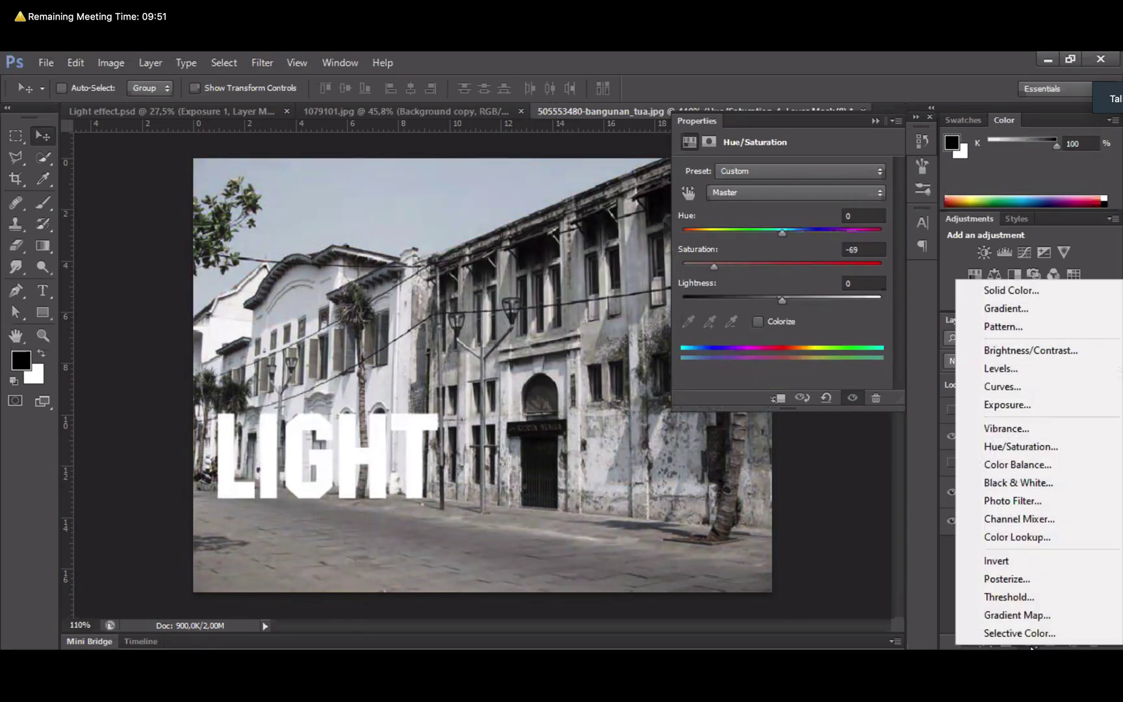
click(1049, 406)
drag(784, 213, 719, 217)
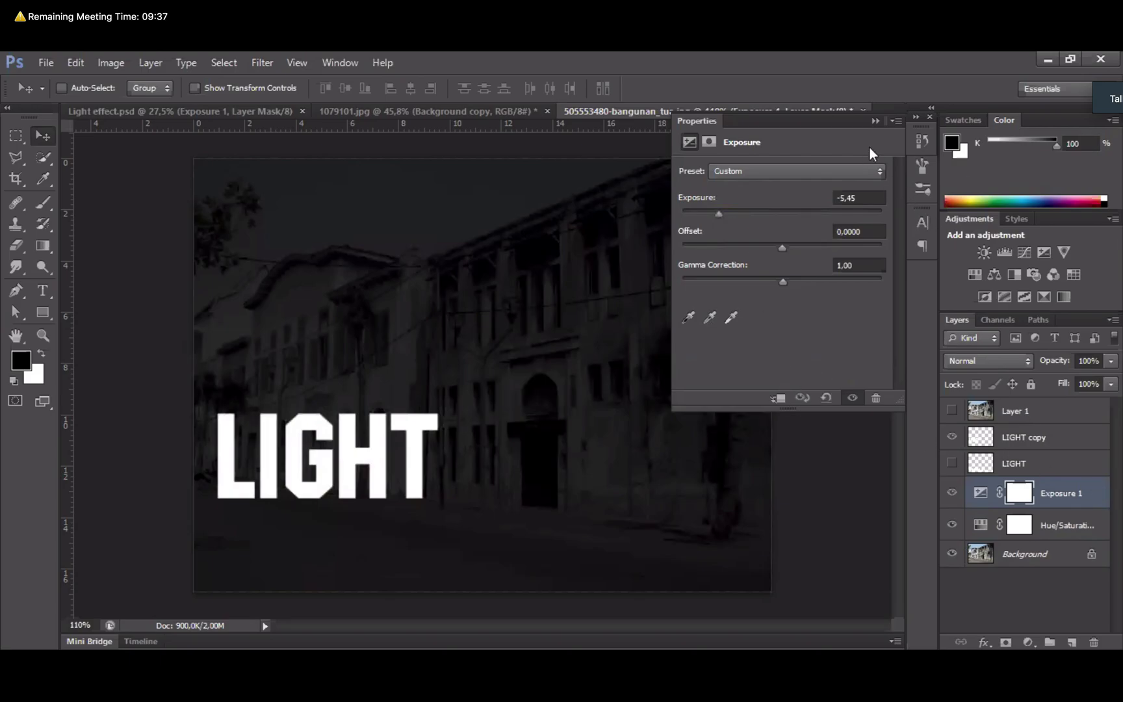
click(875, 121)
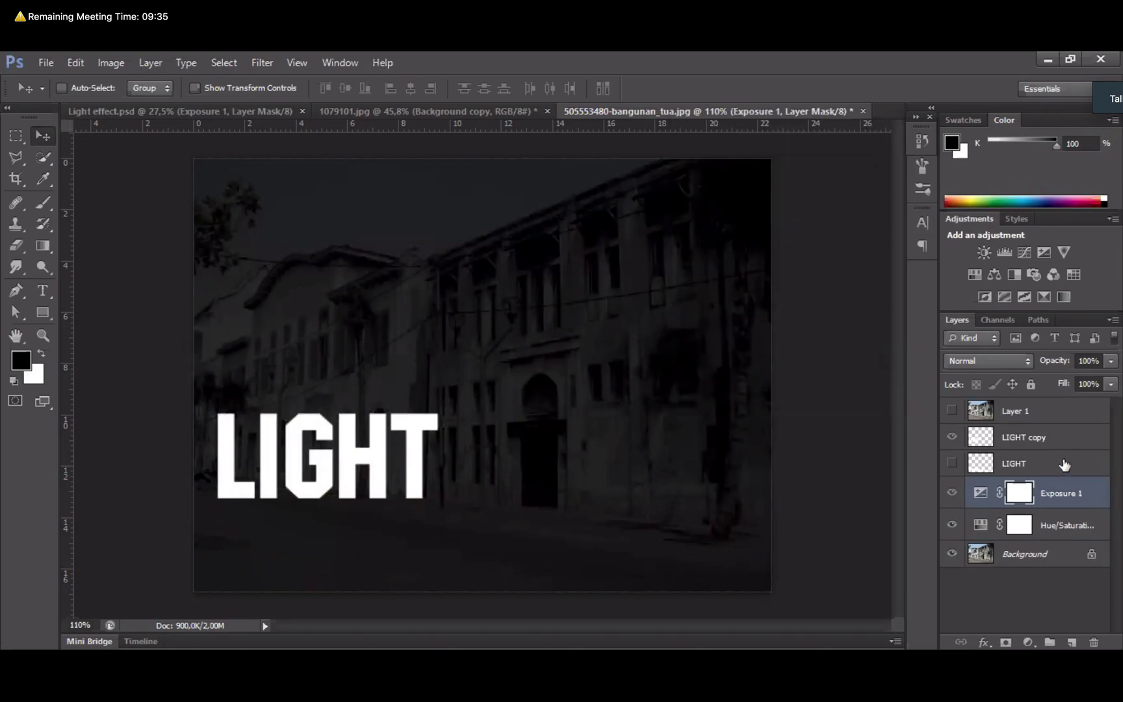
- Show Layer 1 and clip it to the upright LIGHT copy lettering with a clipping mask
click(1041, 414)
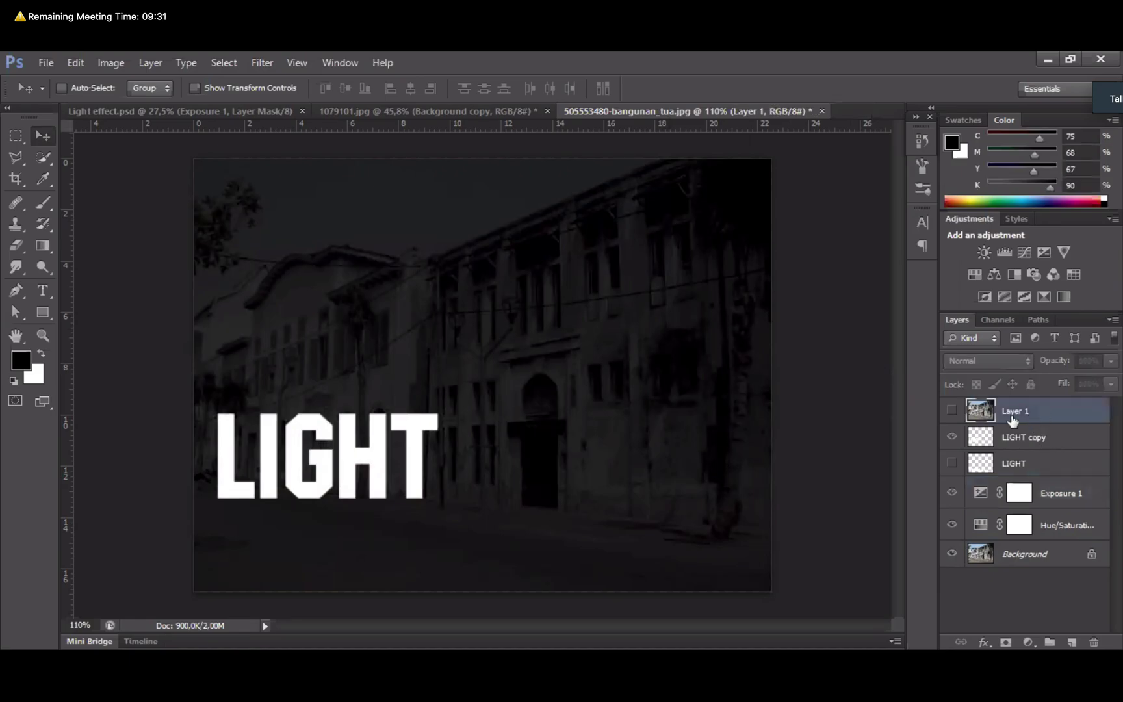
click(952, 410)
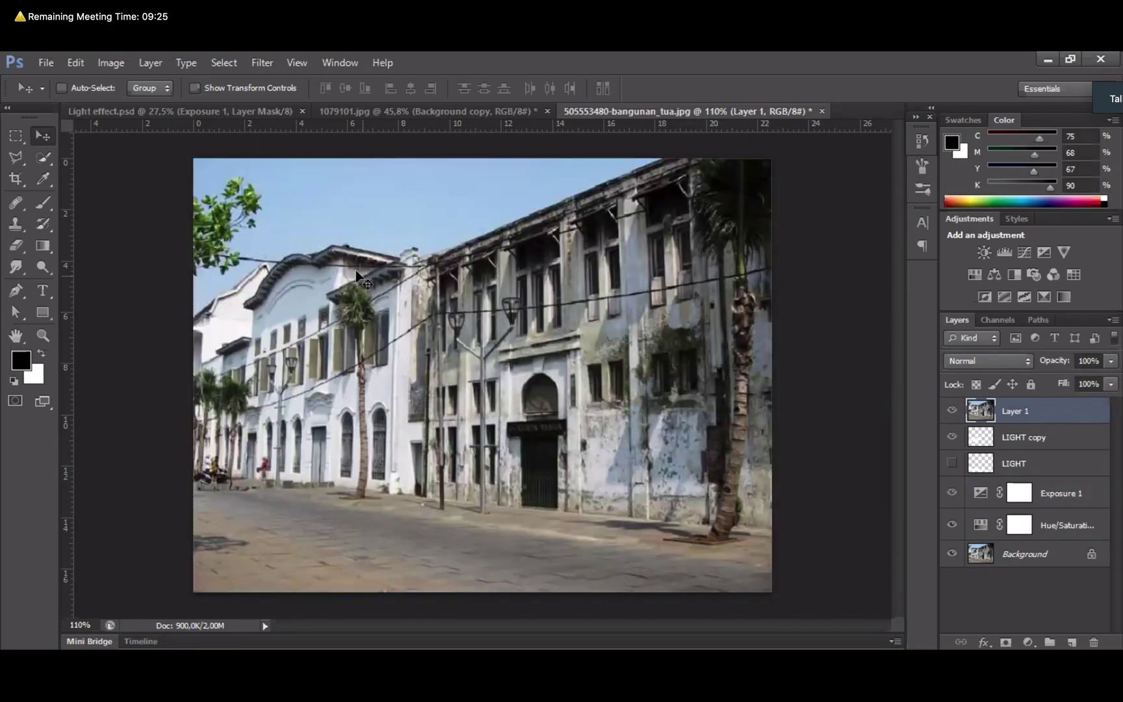
click(150, 64)
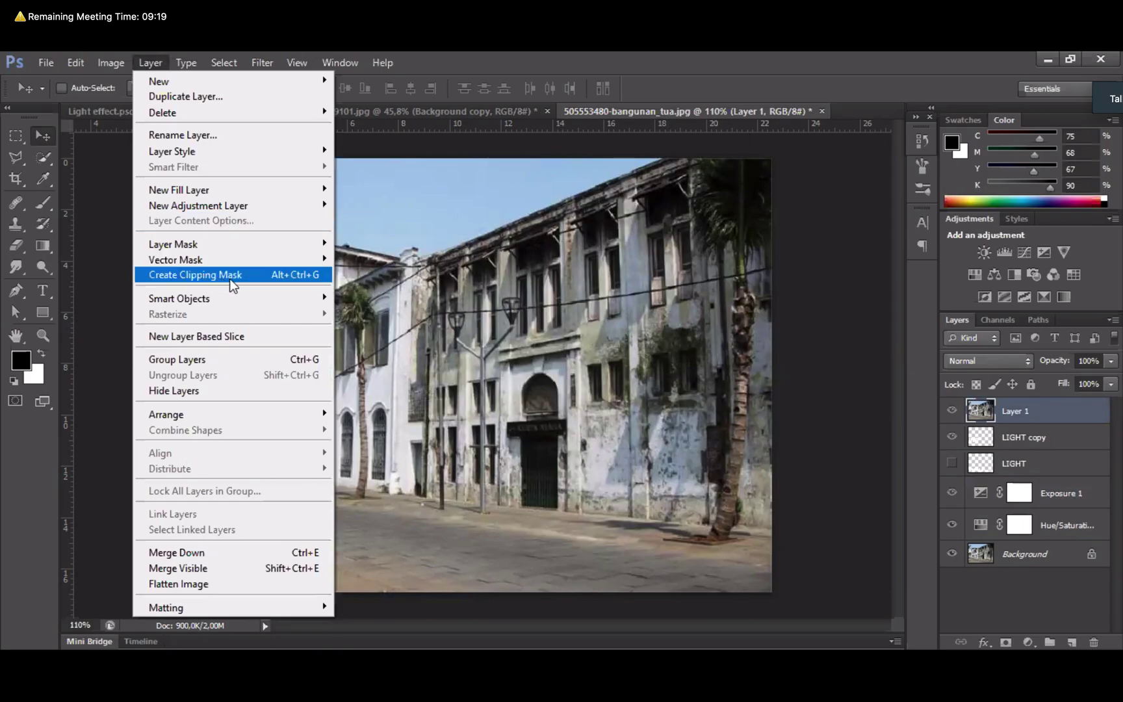
click(263, 278)
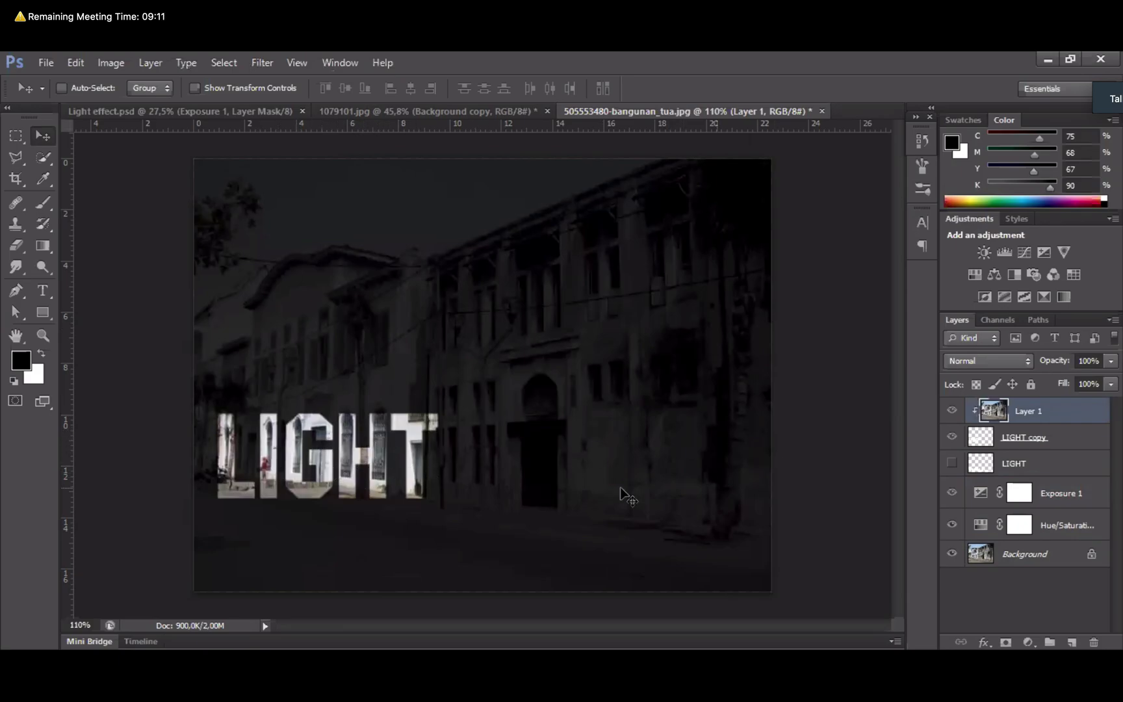
- Give the LIGHT copy layer a 1 px white (ffffff) stroke positioned outside
click(1052, 442)
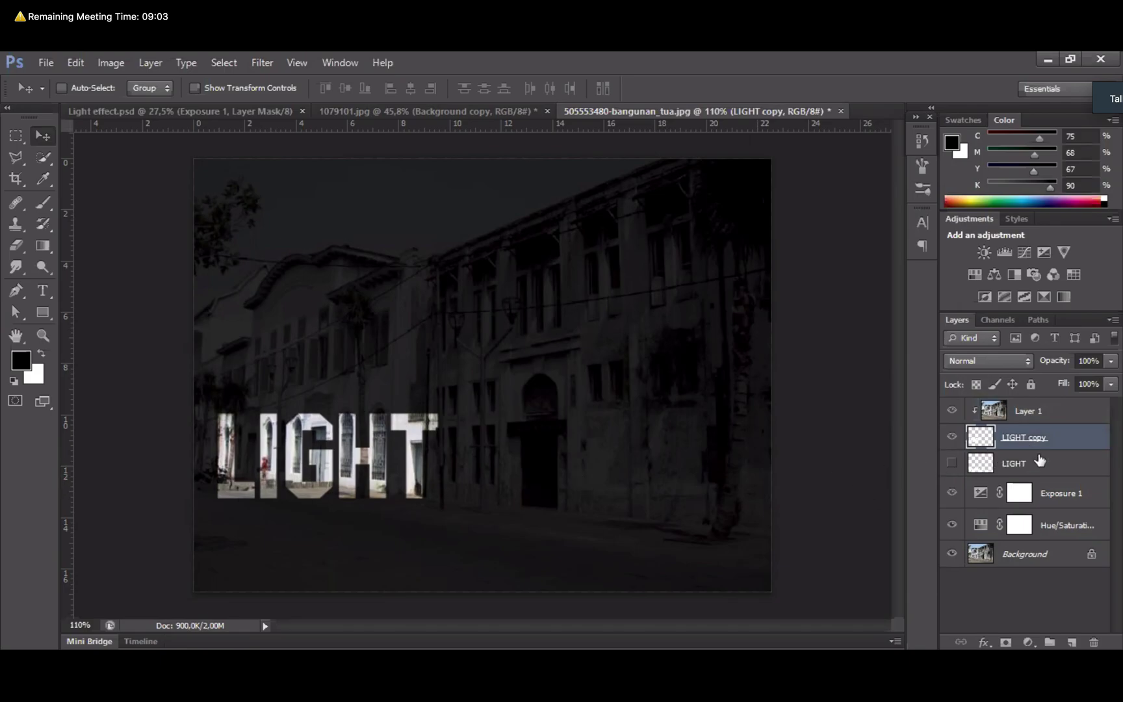
click(981, 642)
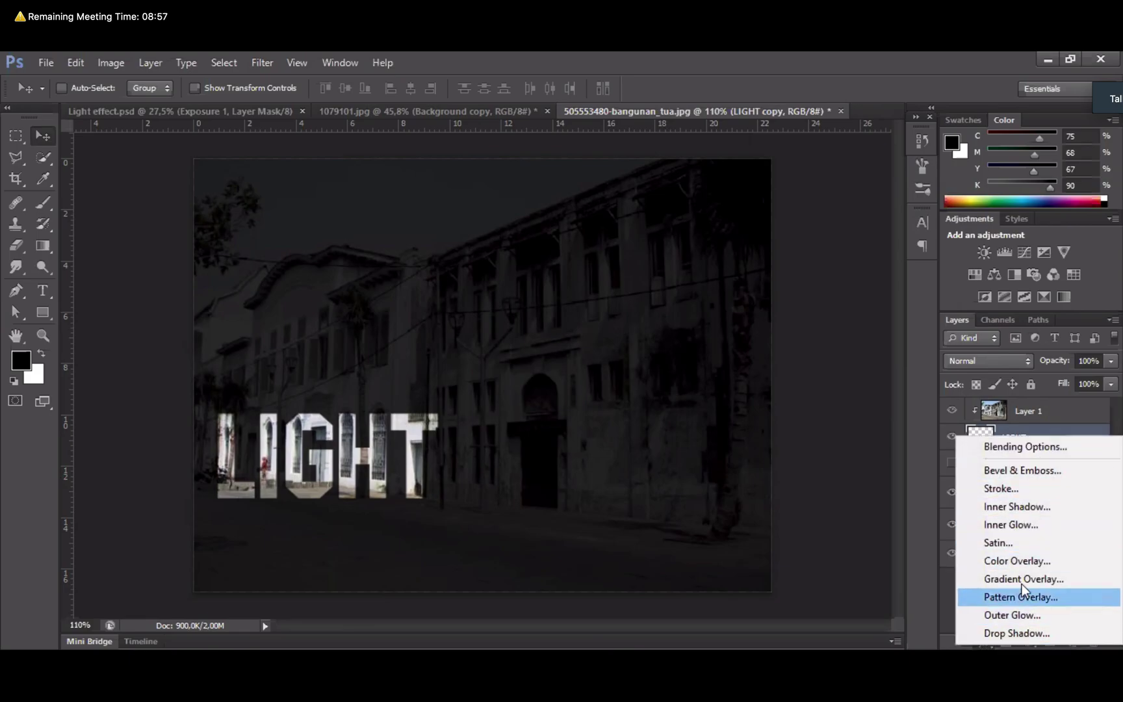
click(1009, 489)
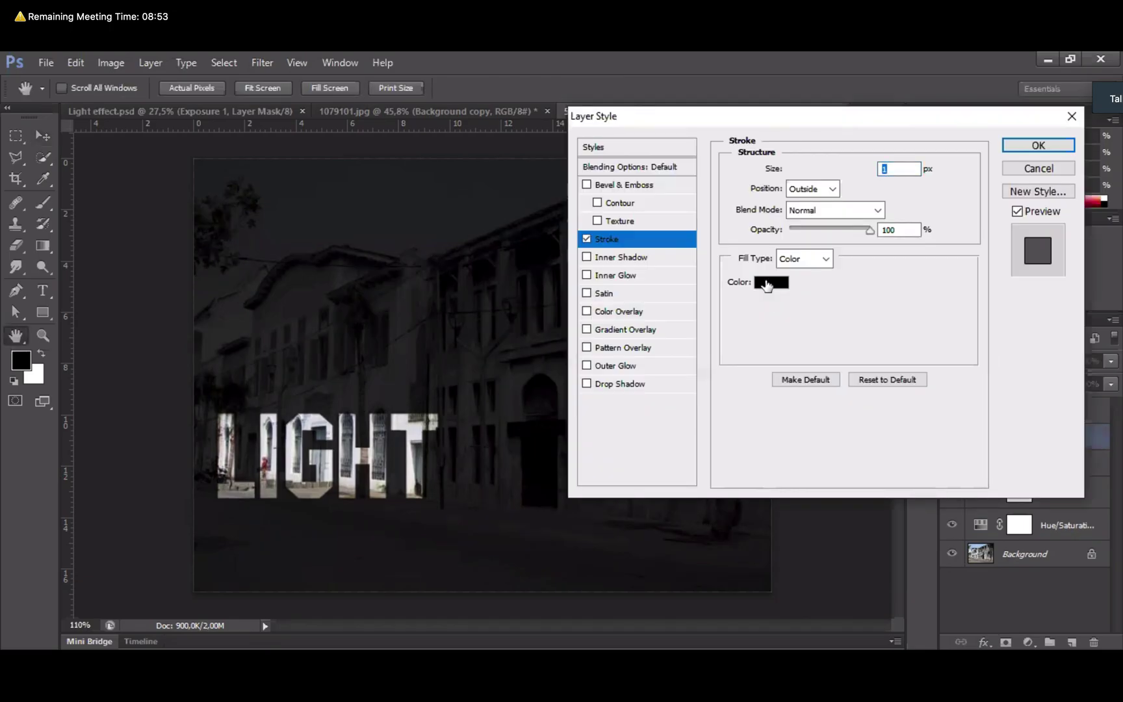
click(770, 282)
click(587, 229)
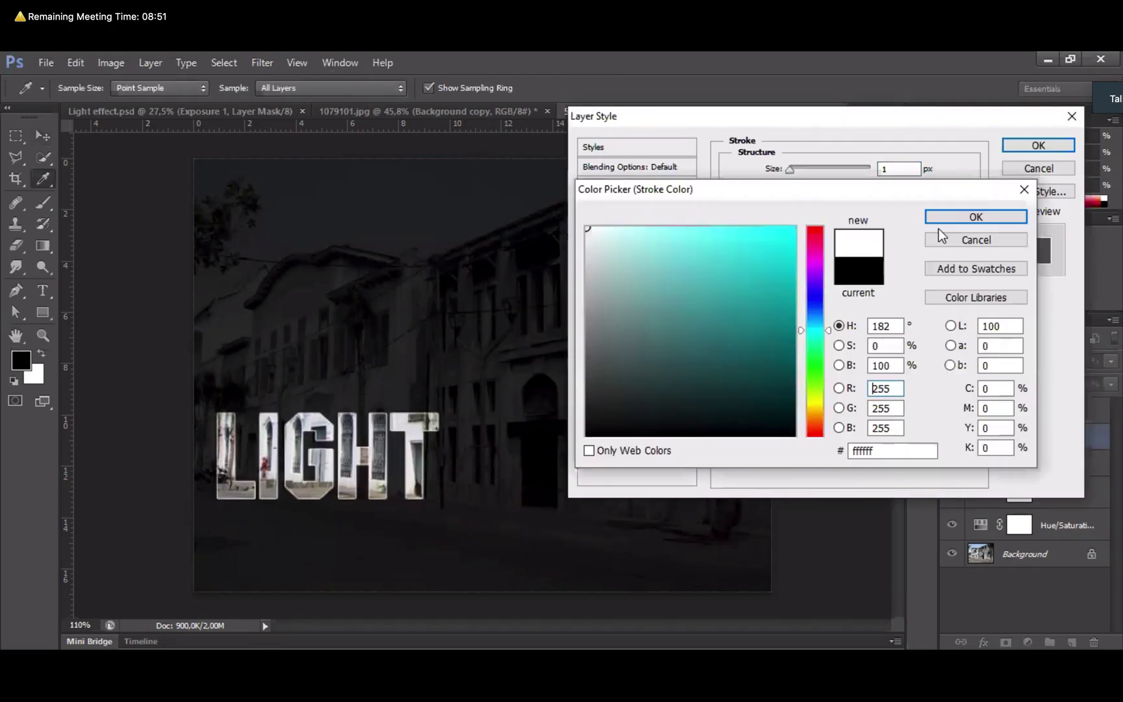
click(954, 217)
drag(789, 169, 790, 172)
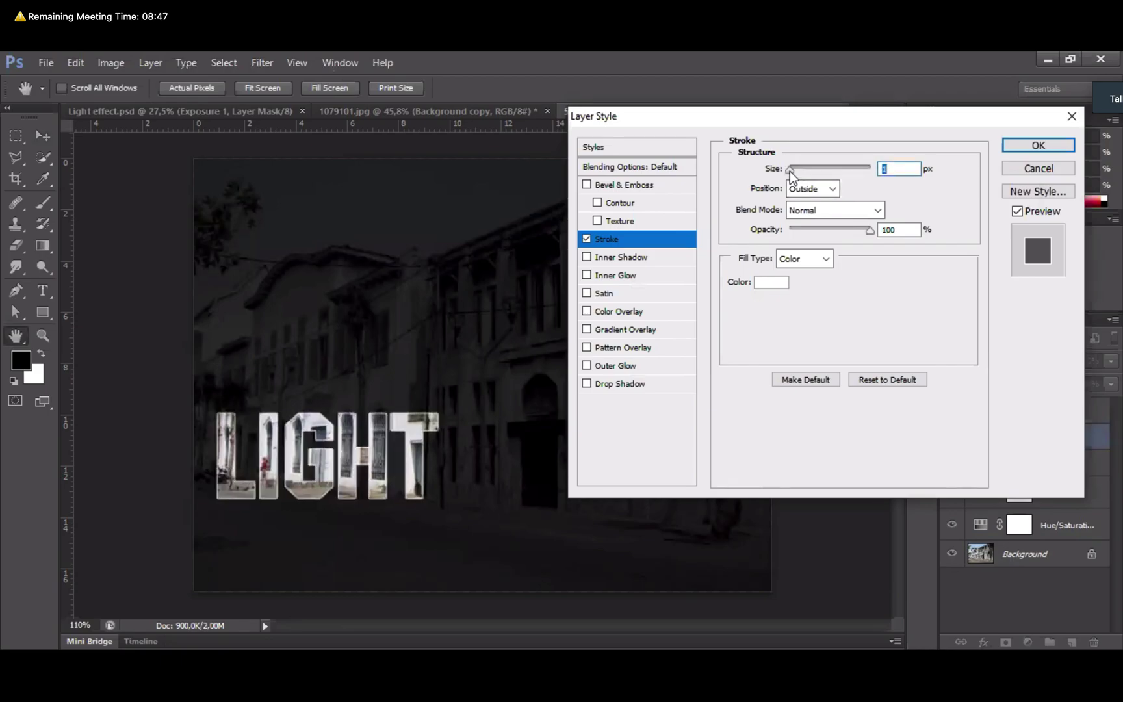
click(833, 190)
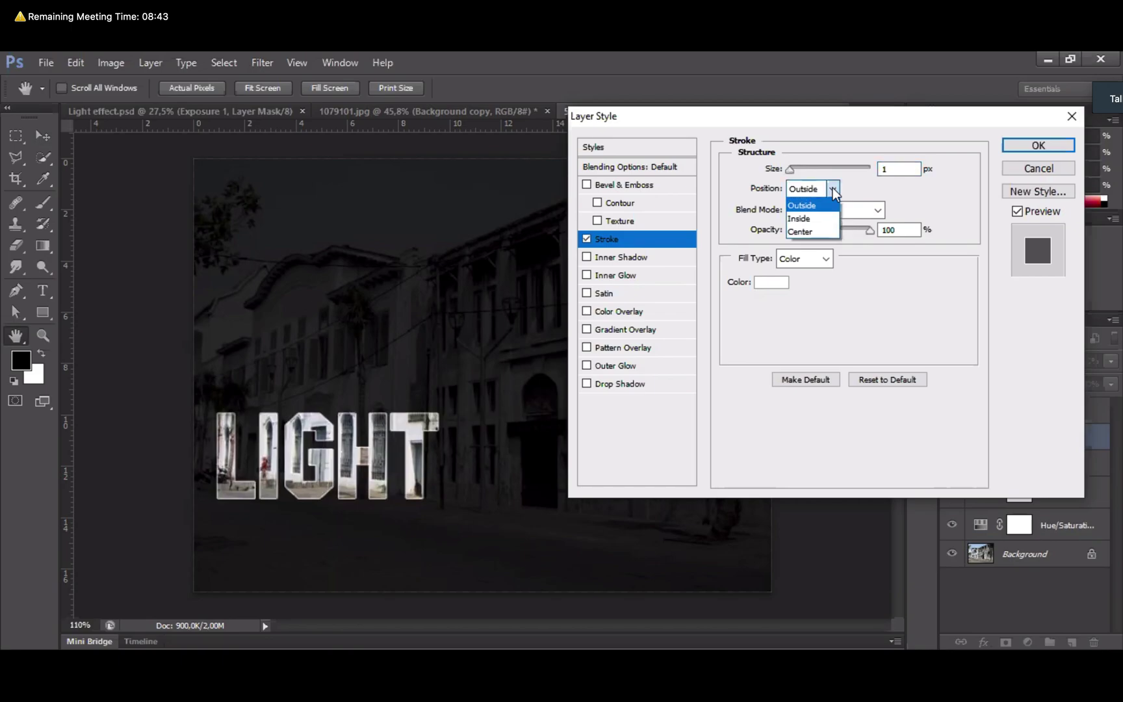
click(833, 190)
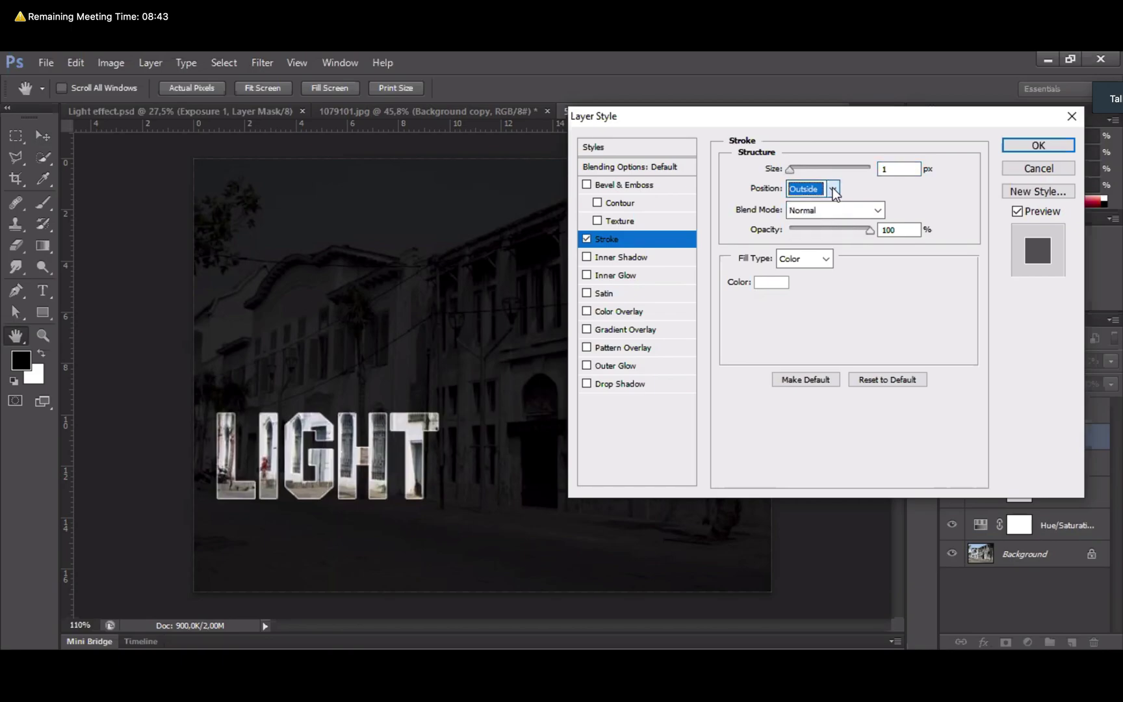
- Add a white Outer Glow to the LIGHT copy layer in Overlay mode with 100% opacity and a size of 250 px
click(612, 365)
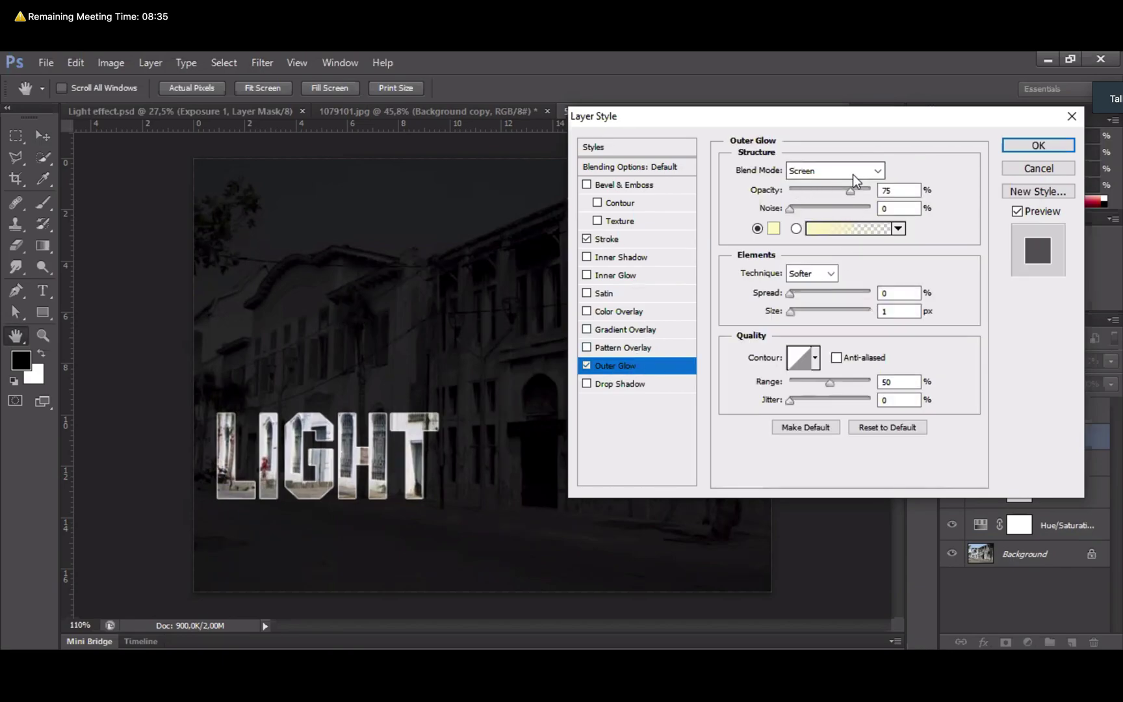
click(877, 170)
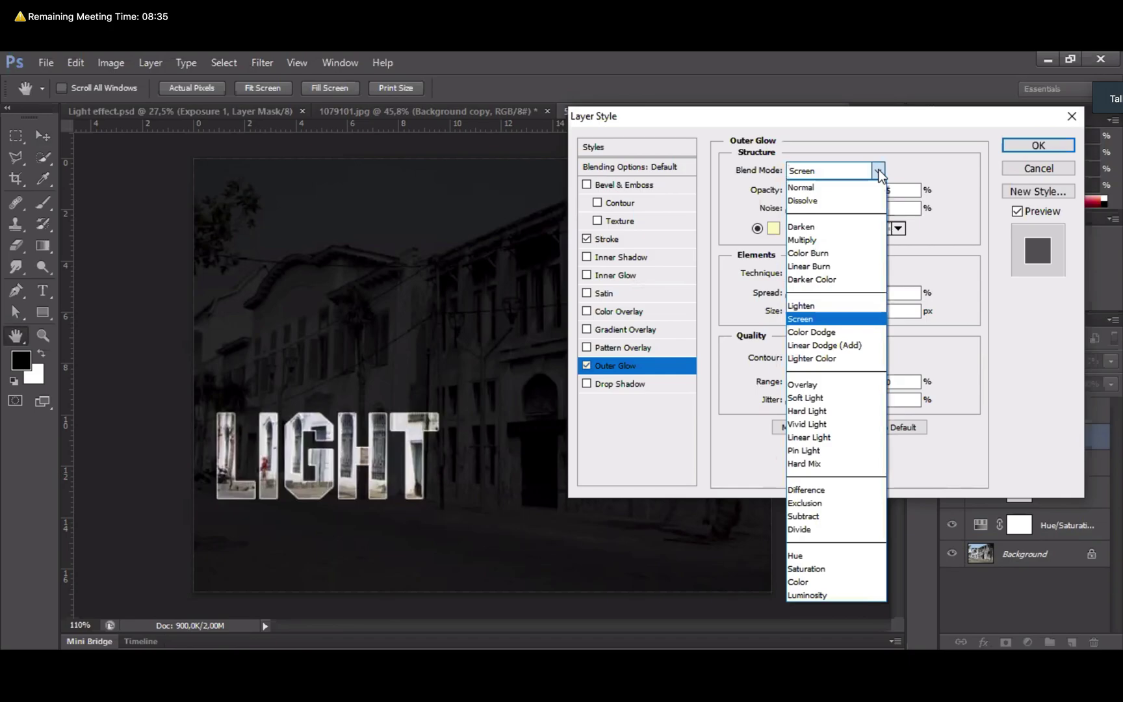
click(817, 387)
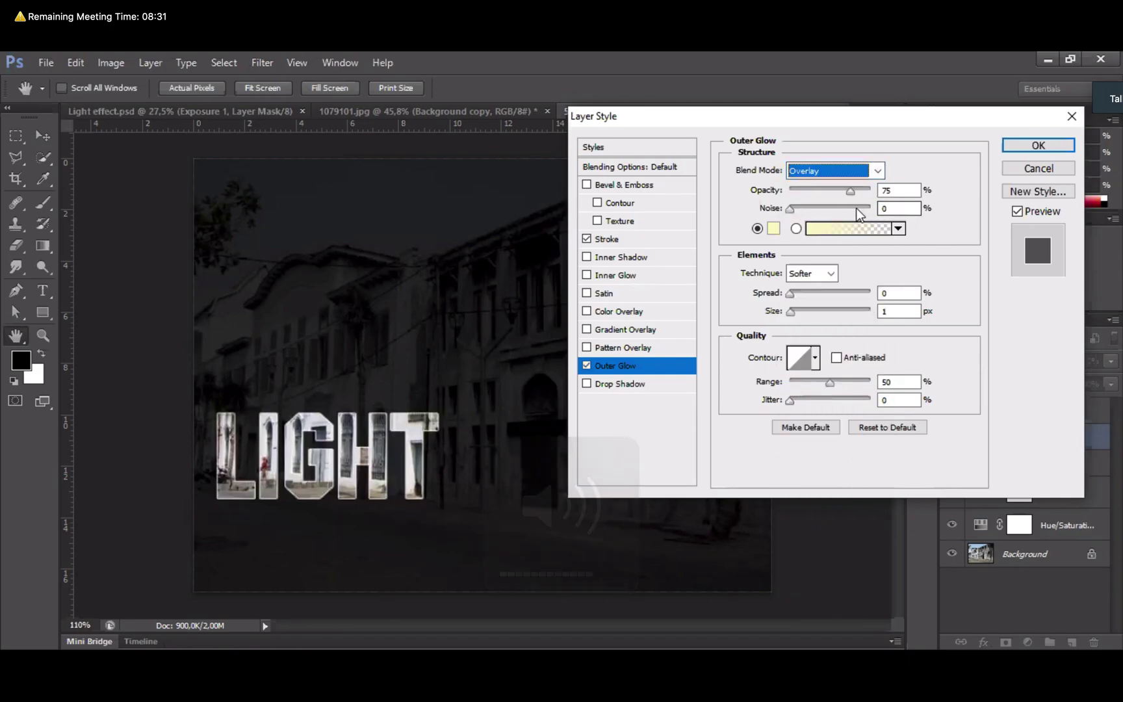
drag(850, 191, 907, 190)
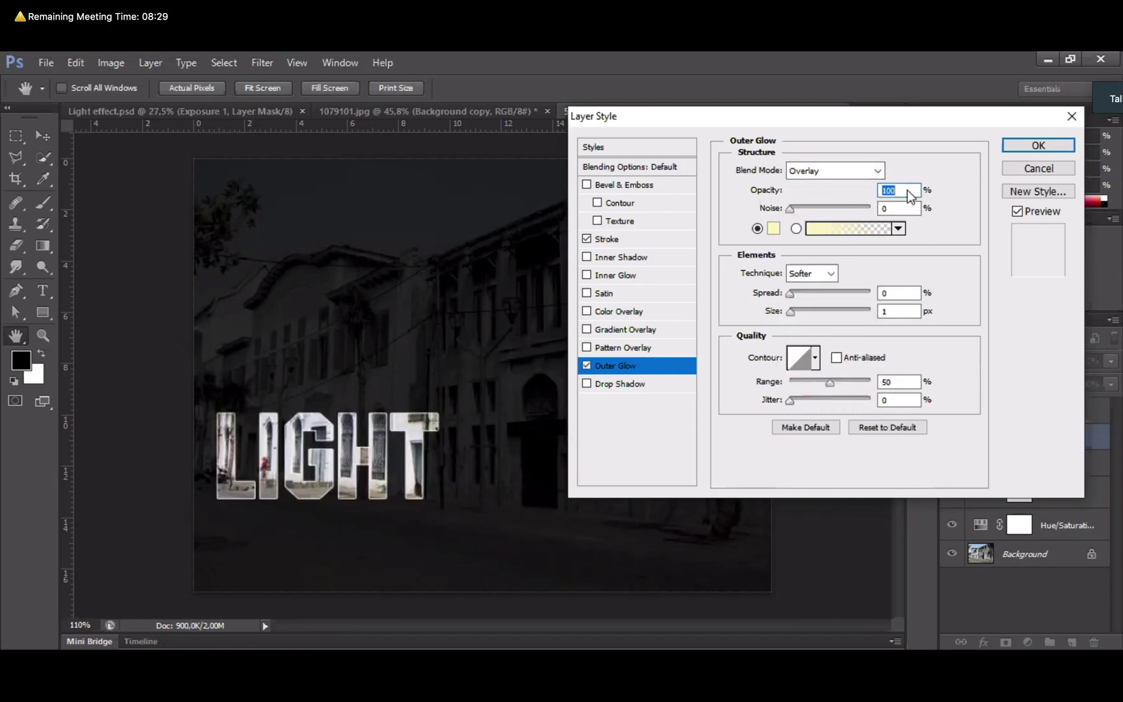
click(775, 228)
drag(624, 238, 562, 214)
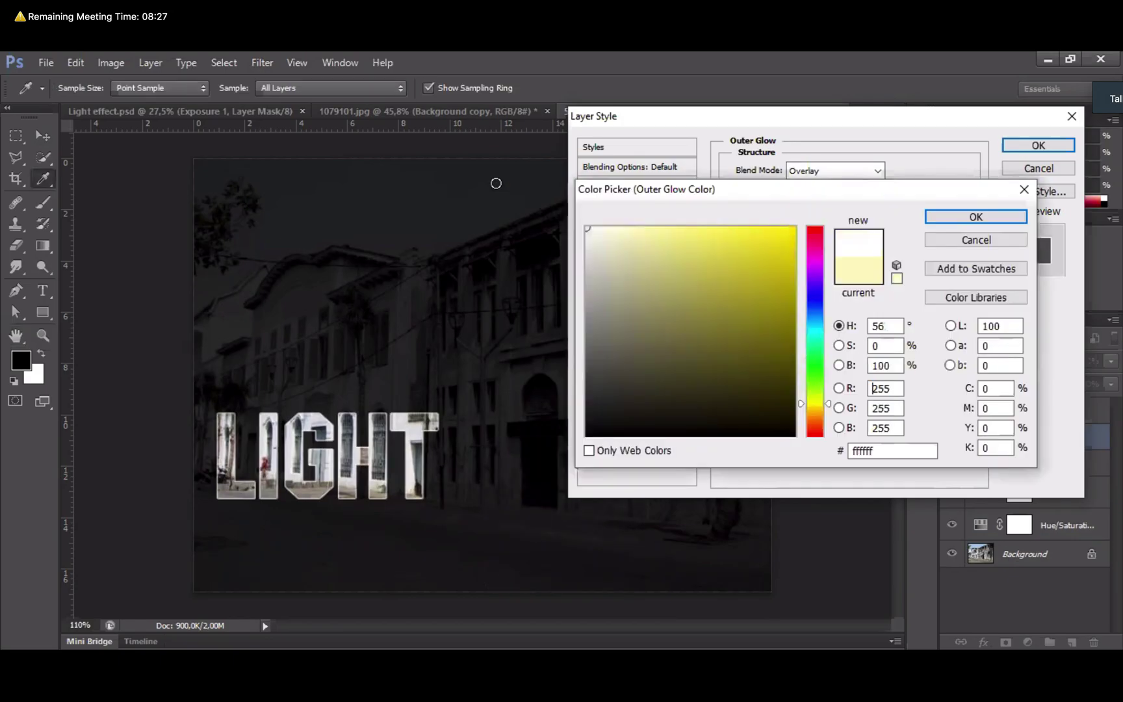
click(994, 216)
drag(810, 312, 920, 313)
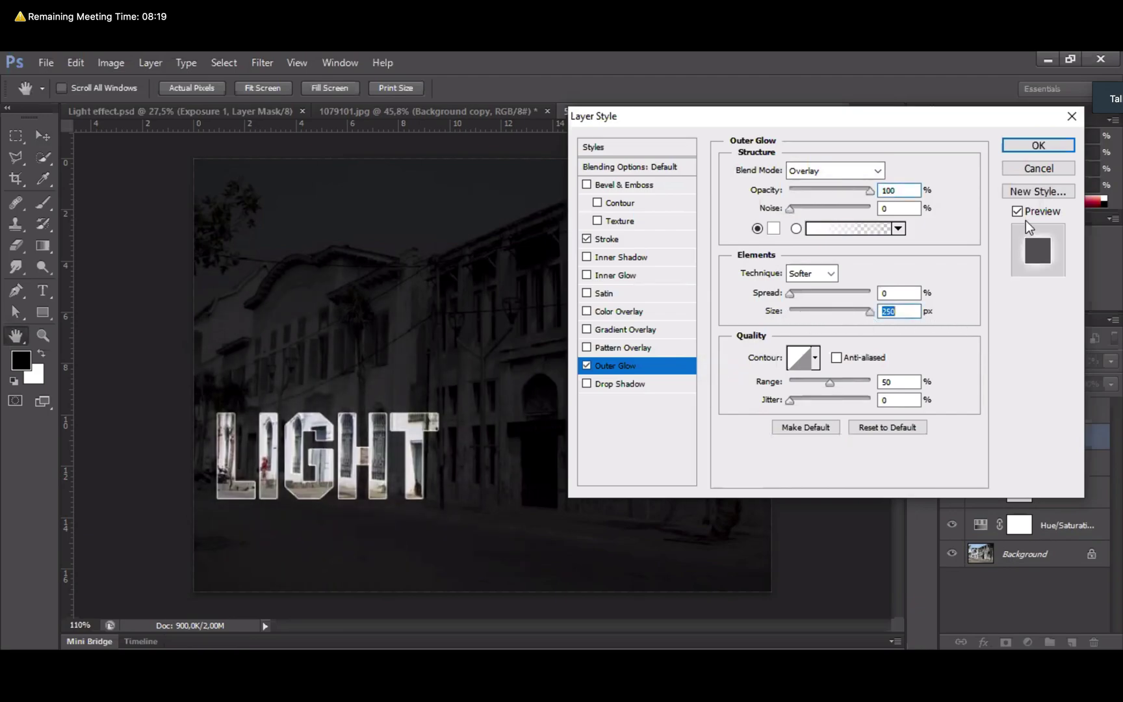
click(1017, 213)
click(1016, 214)
- Add a white Inner Glow to LIGHT copy in Overlay mode with 100% opacity and 29 px size, and apply the layer style
click(628, 275)
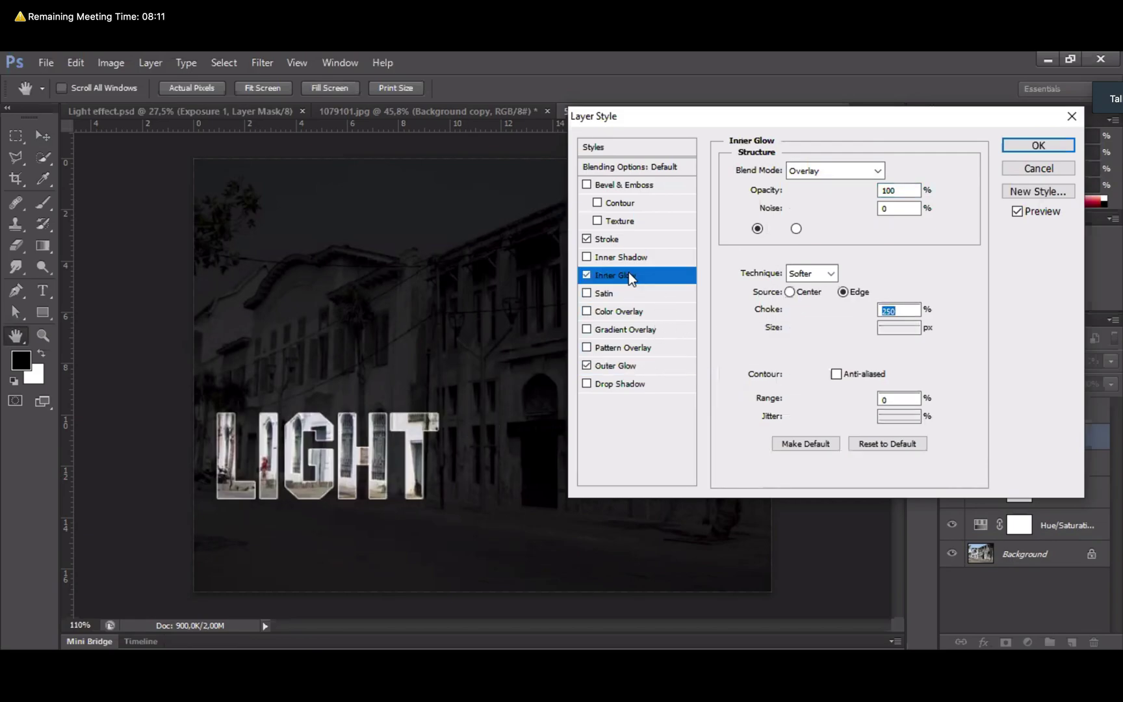
click(877, 171)
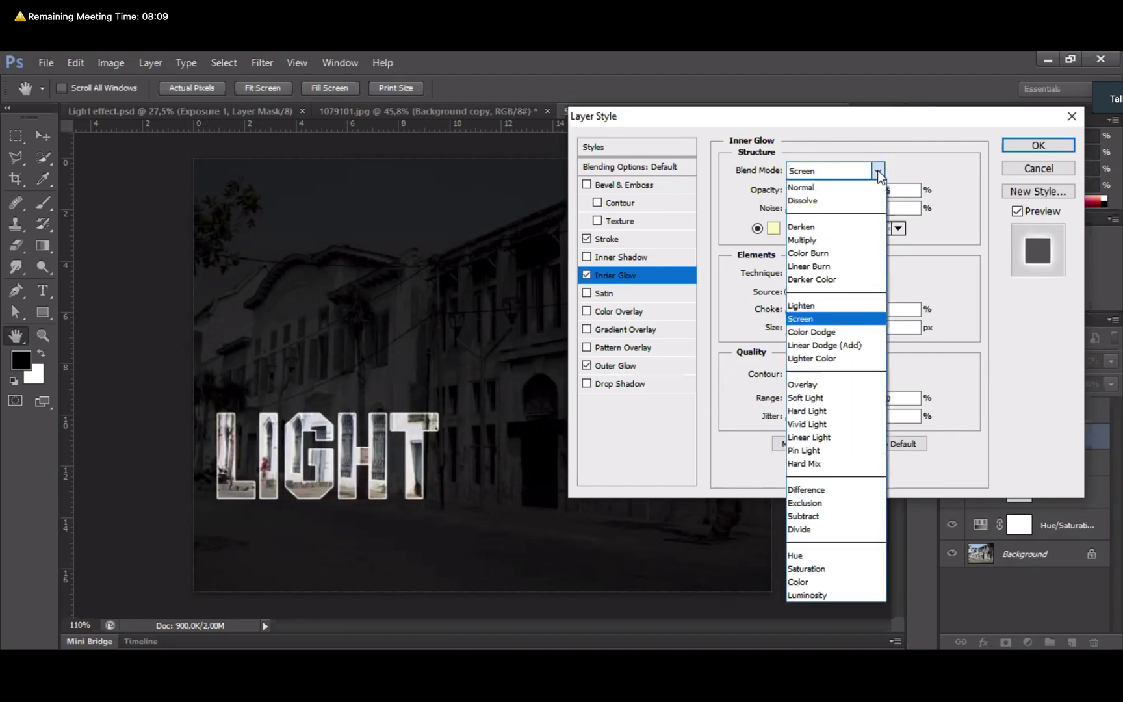
click(818, 385)
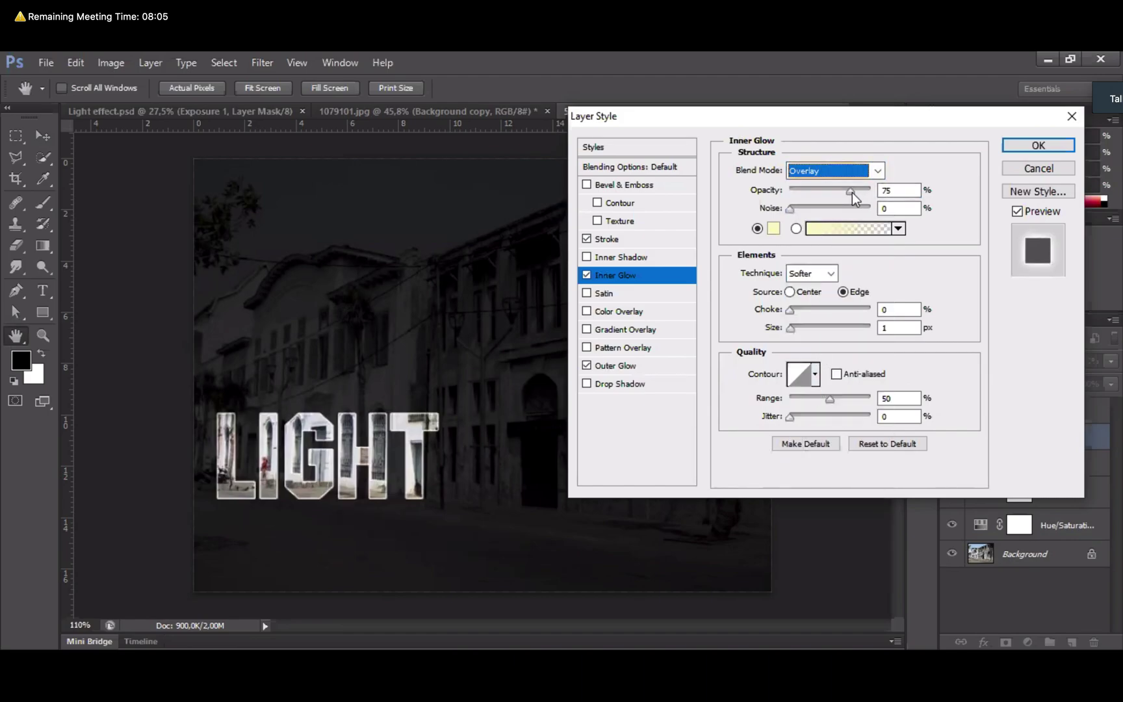
drag(852, 193, 877, 192)
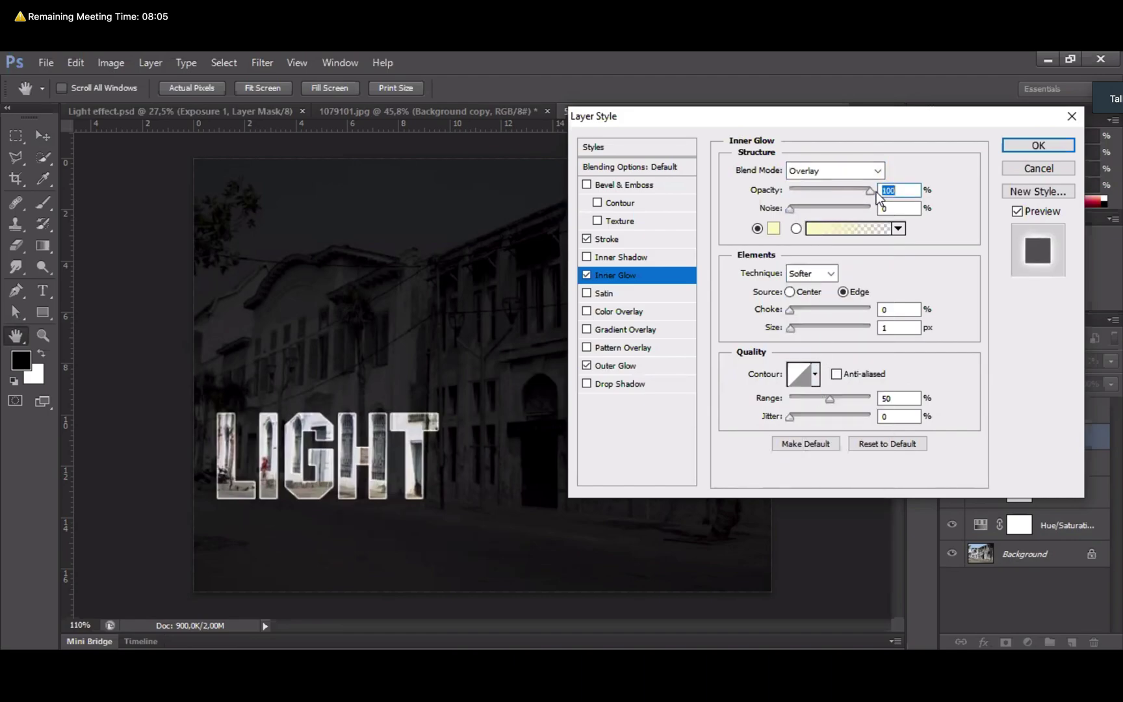
click(775, 227)
click(587, 228)
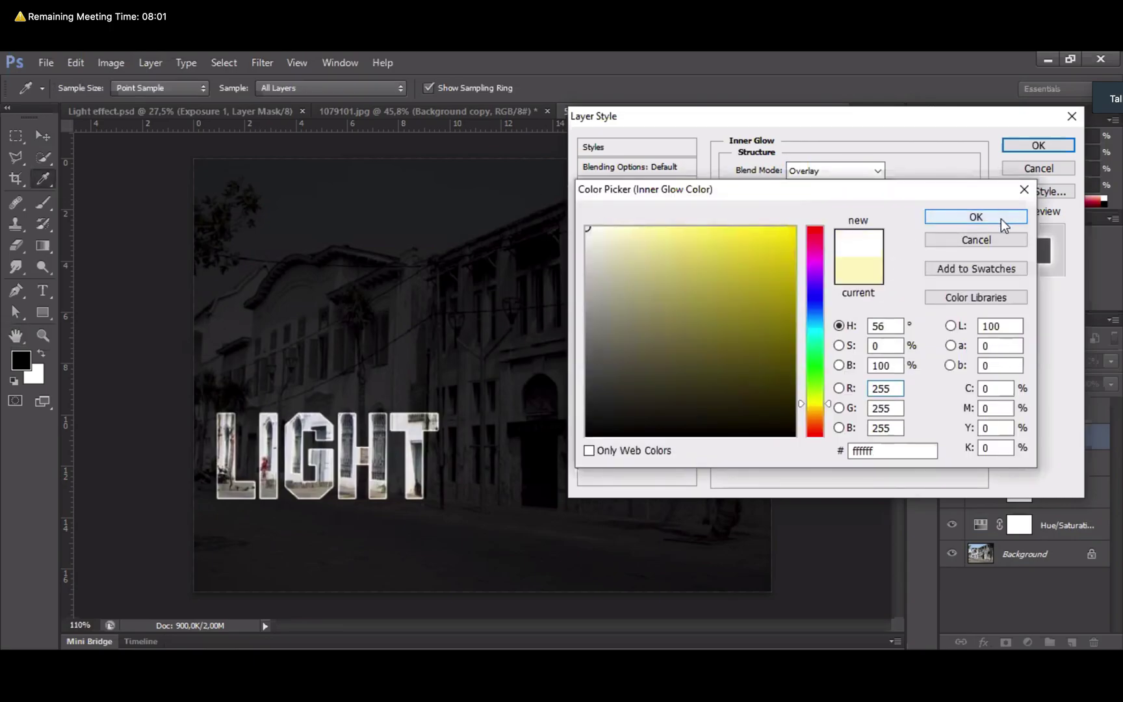
click(1001, 218)
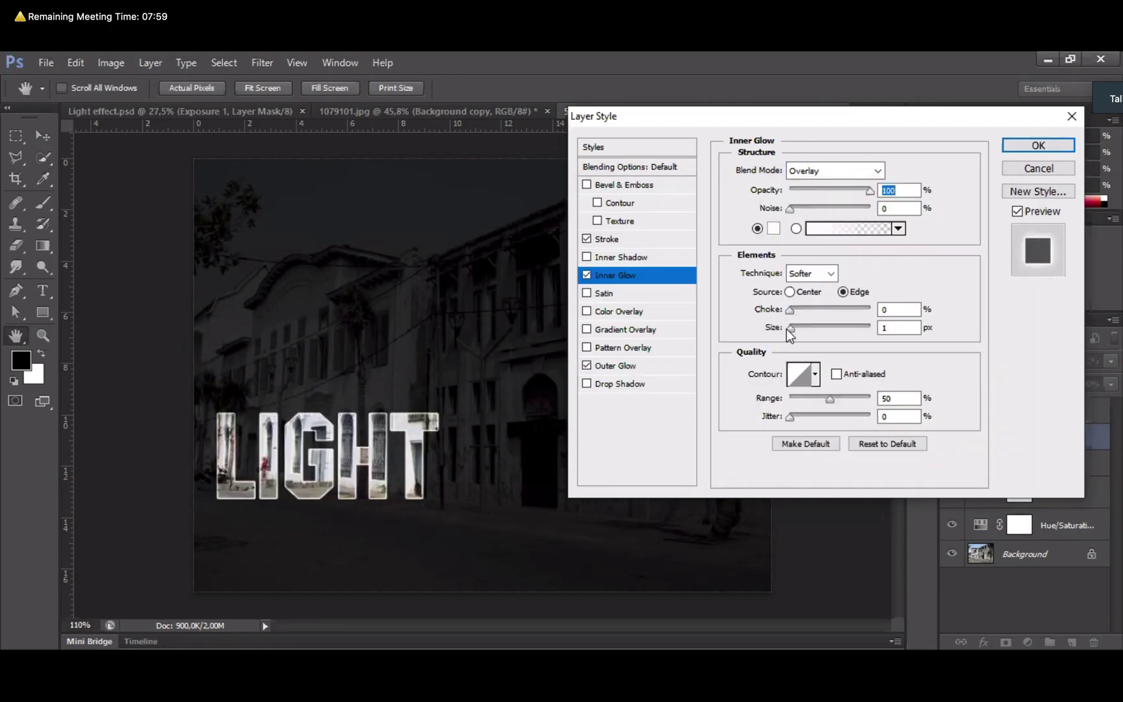
mouse_move(790, 330)
mouse_down()
mouse_move(905, 331)
mouse_move(802, 341)
mouse_up()
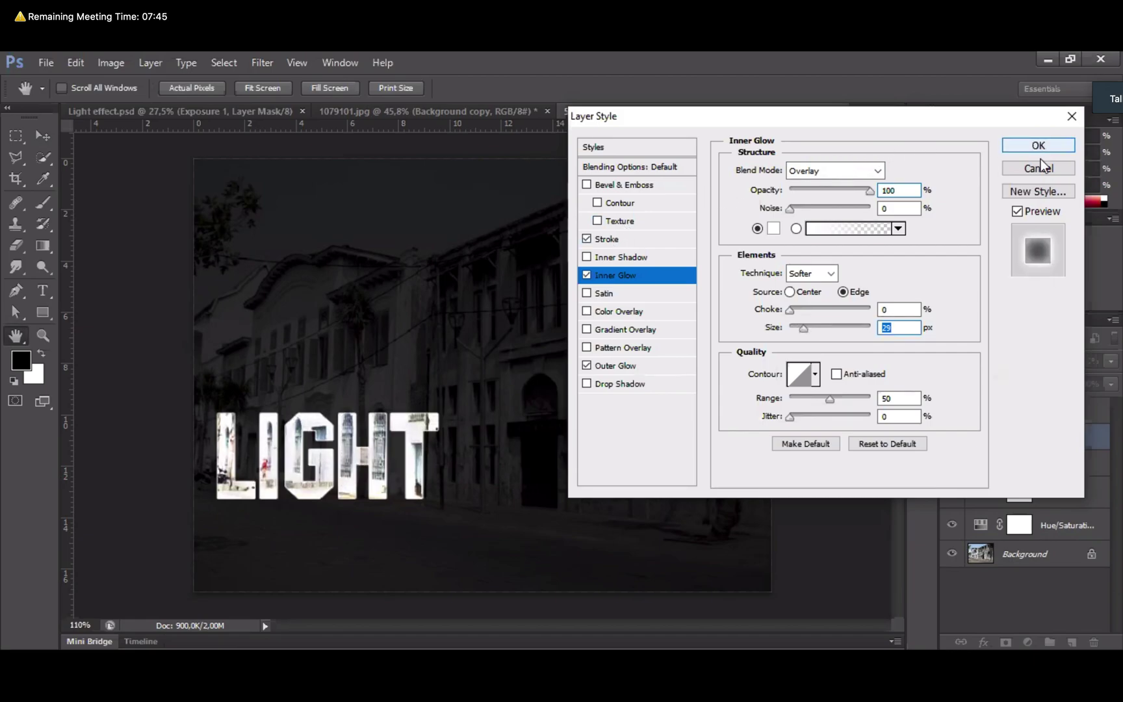
click(1018, 211)
click(1017, 211)
click(1017, 212)
click(1018, 211)
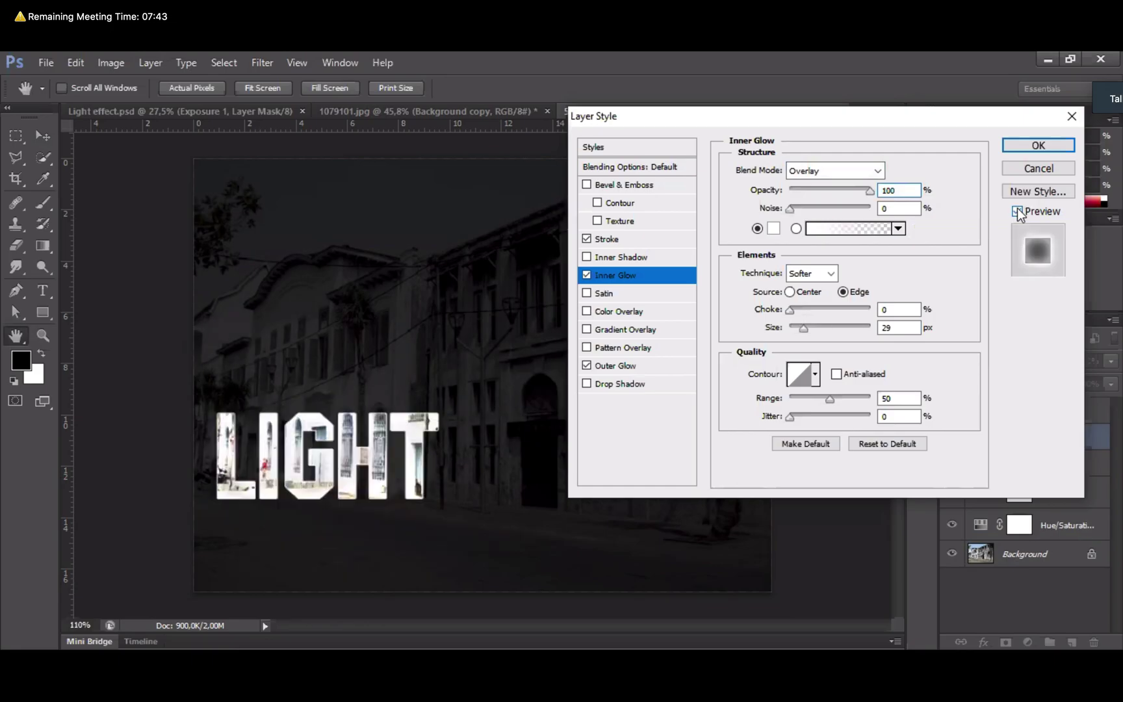
click(1039, 147)
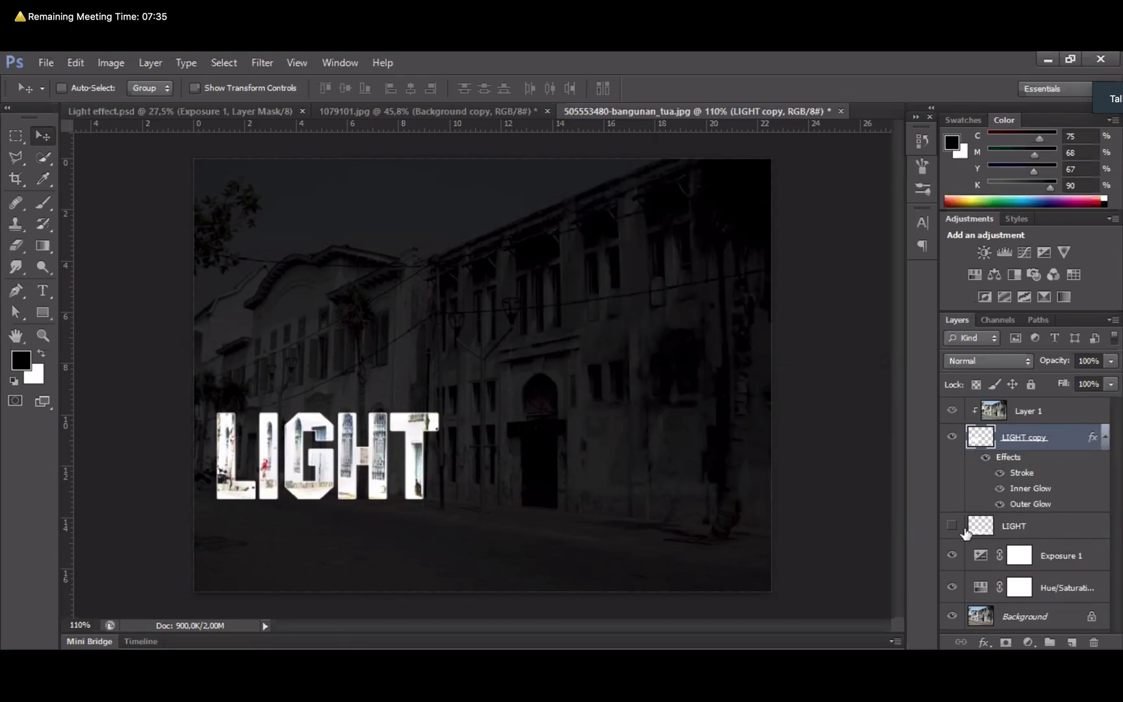
- Select the cast LIGHT layer and make it visible again
click(1017, 529)
click(952, 526)
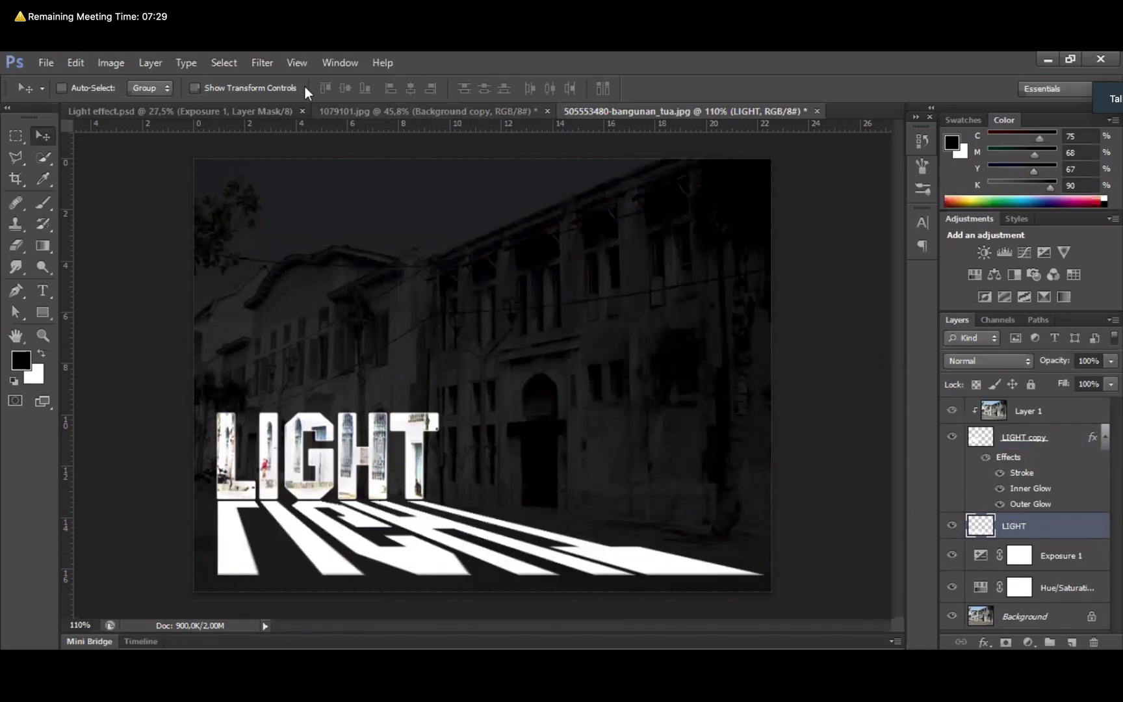
- Soften the cast LIGHT layer with a Gaussian Blur of 1,8 pixels radius
click(263, 63)
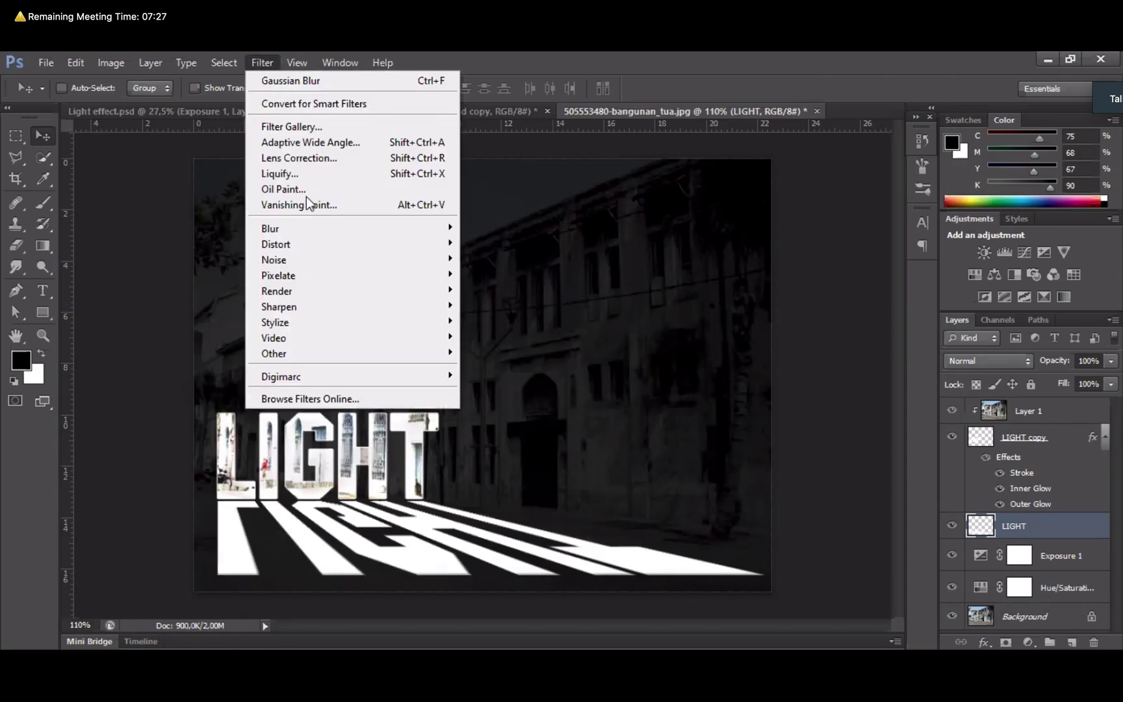
mouse_move(389, 229)
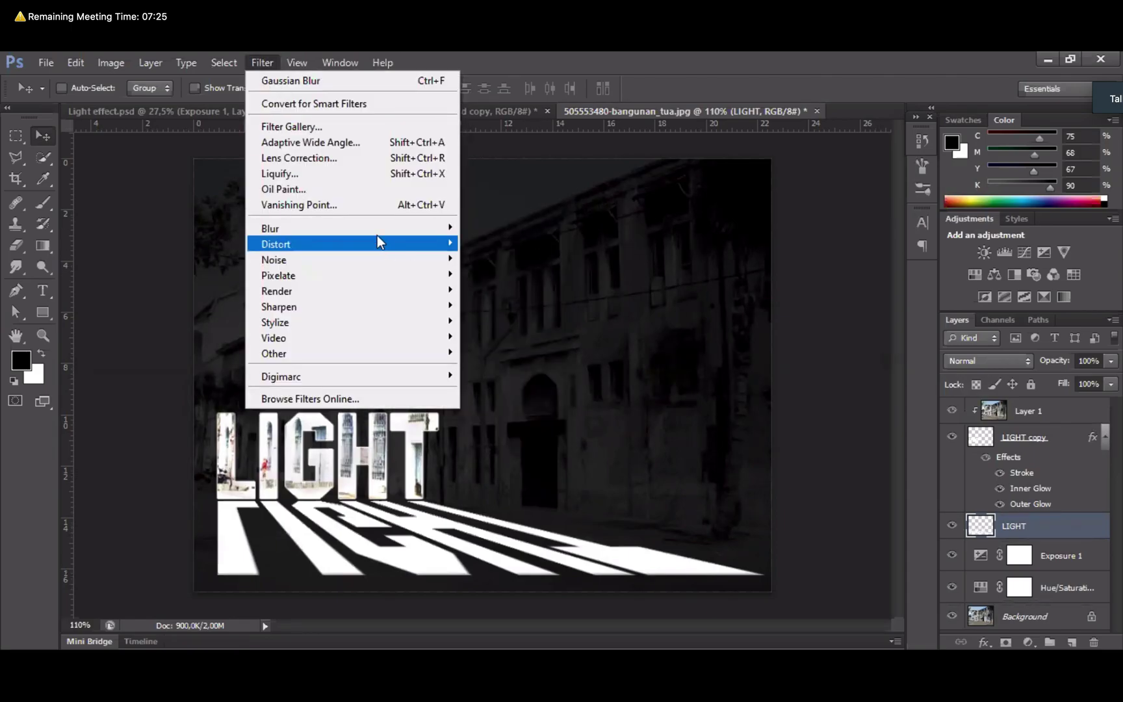
click(544, 344)
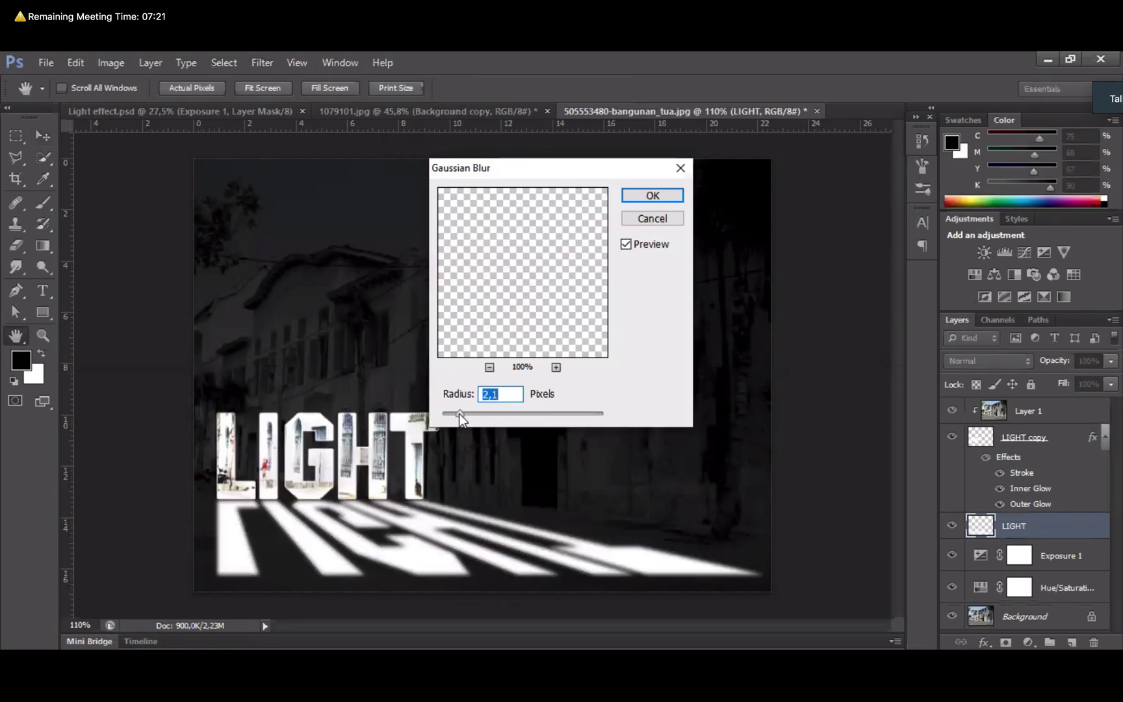
click(457, 415)
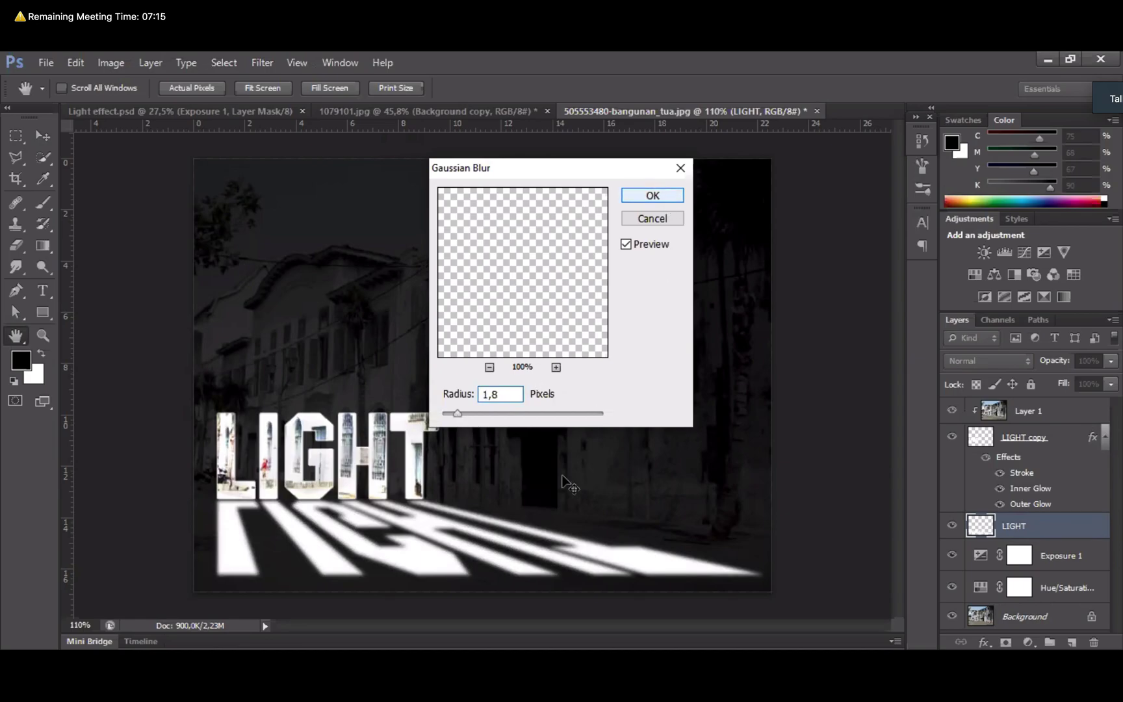
click(653, 196)
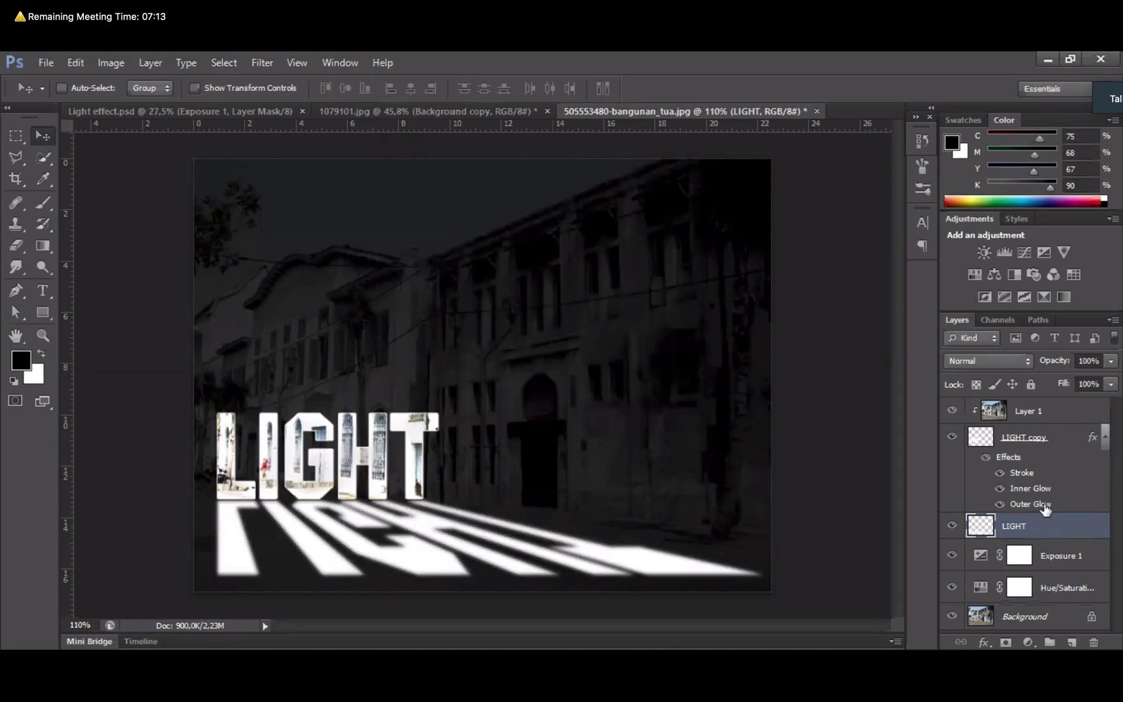
- Set the cast LIGHT layer's blend mode to Overlay and duplicate the layer to strengthen the light on the ground
click(1027, 360)
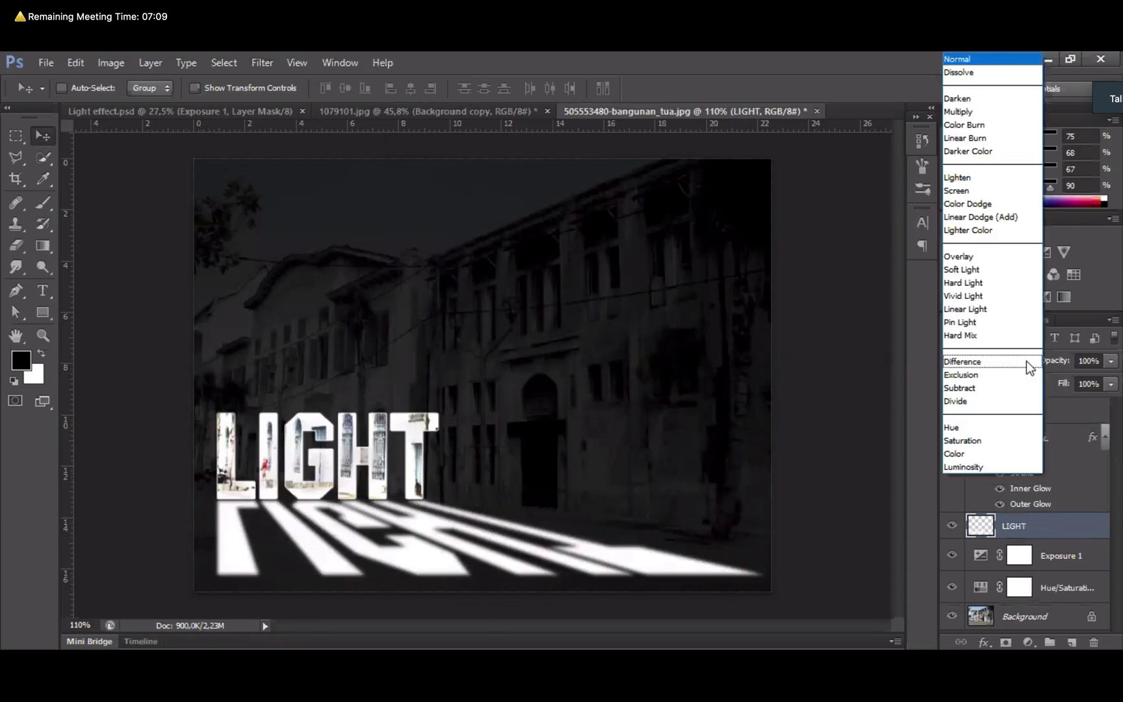
click(965, 256)
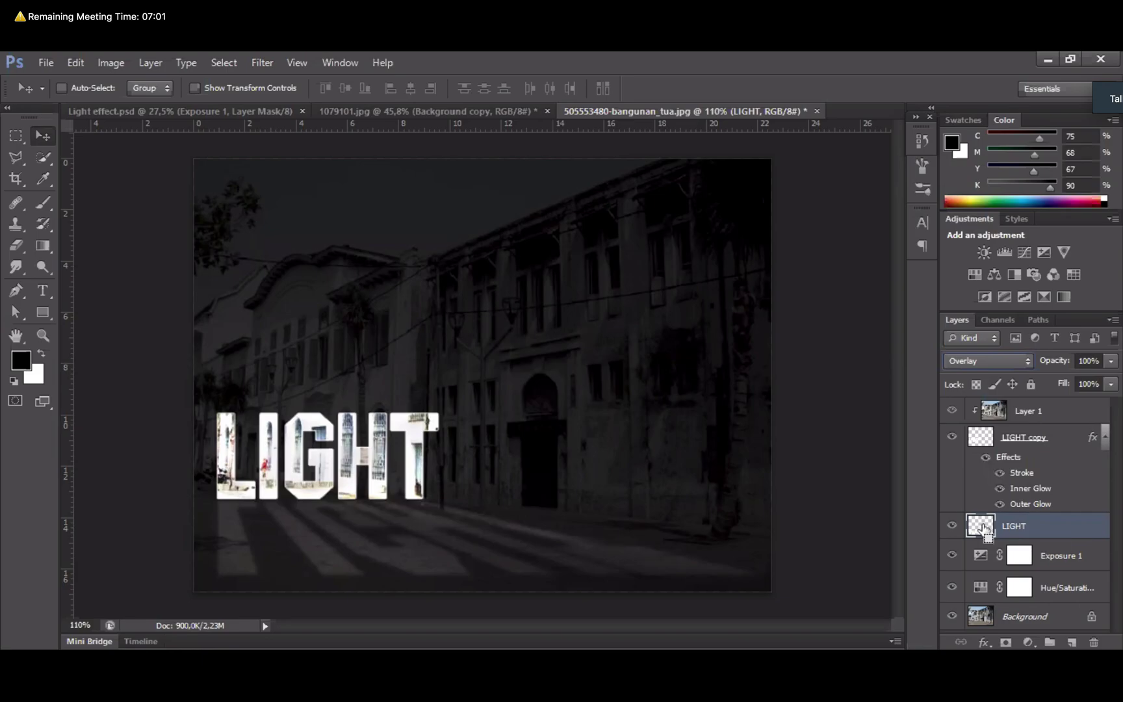
key(ctrl+j)
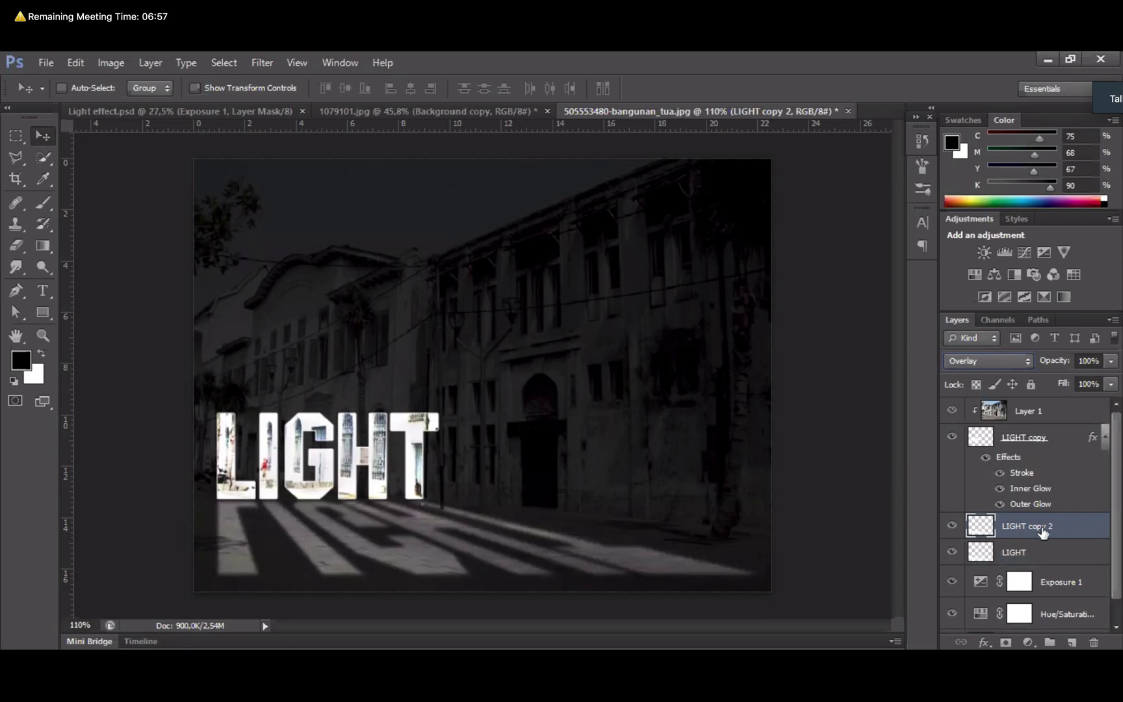
- Add a layer mask to LIGHT copy 2 and fade the near end of the cast light with upward black-to-transparent linear gradients
click(1006, 643)
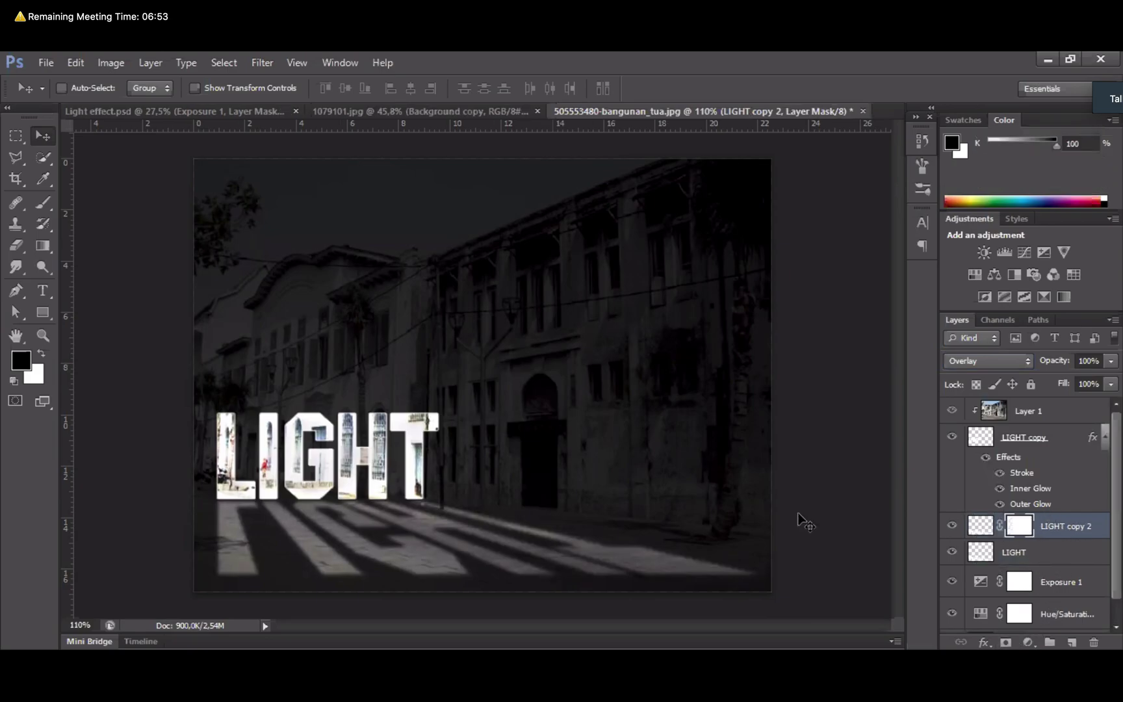
click(41, 247)
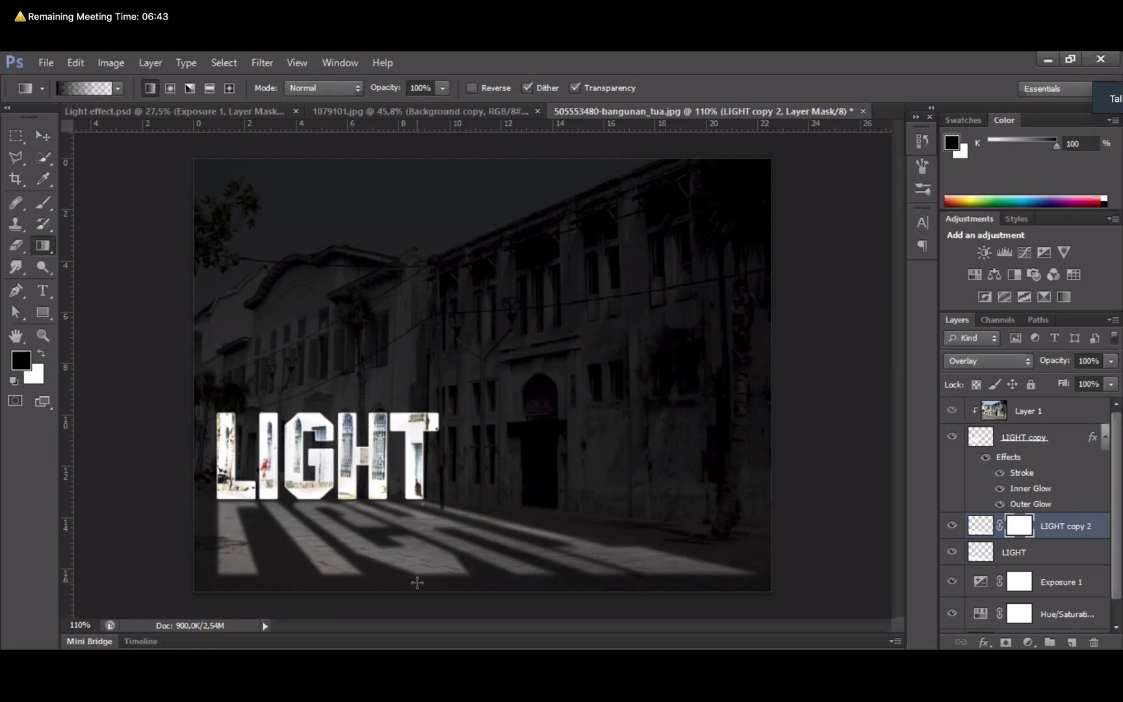
drag(418, 580, 430, 504)
drag(446, 572, 446, 498)
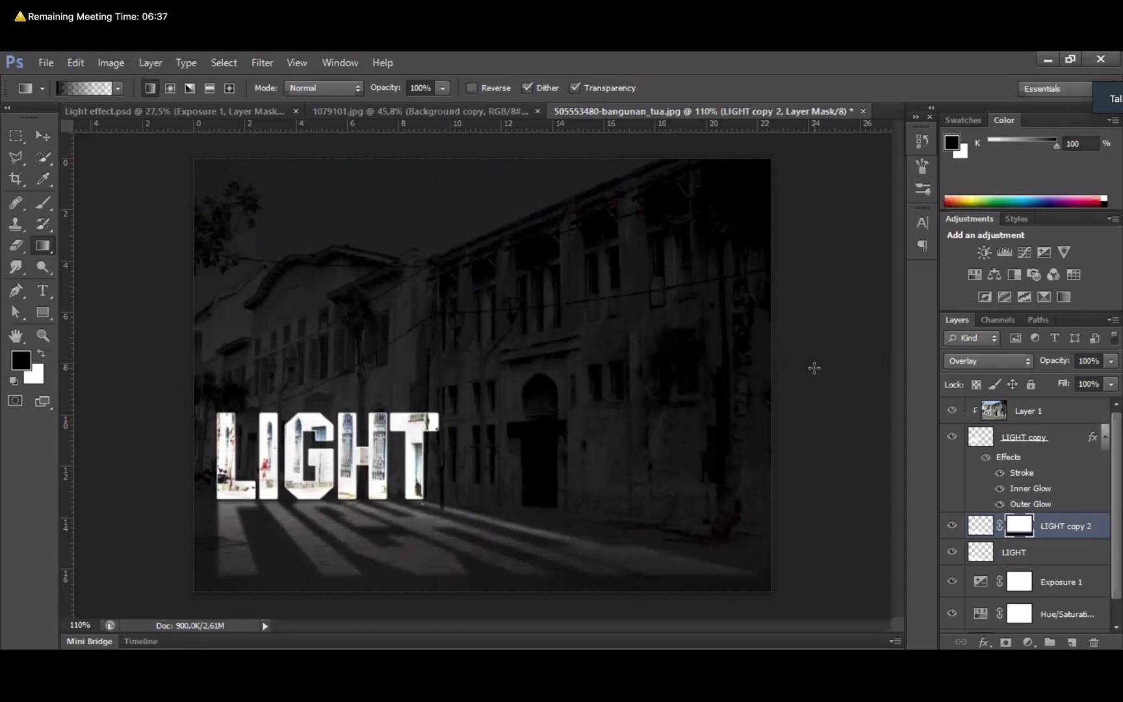
key(v)
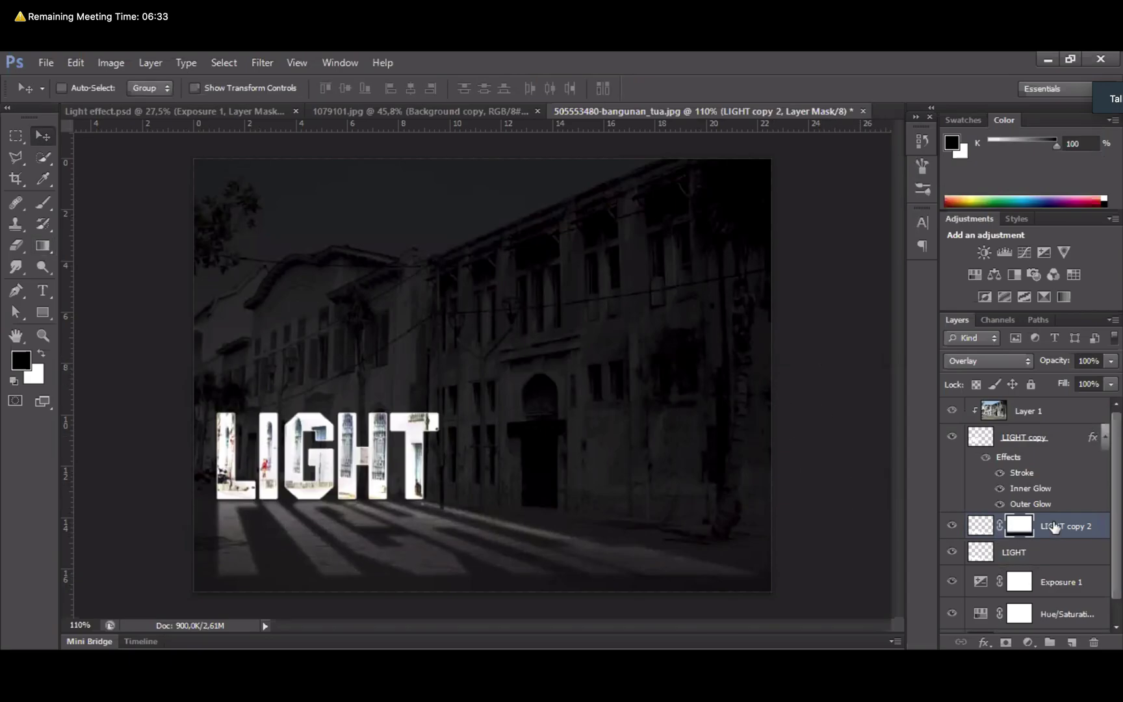
scroll(1051, 515, down, 1)
scroll(1052, 519, up, 1)
scroll(1117, 506, down, 1)
scroll(1118, 507, up, 1)
scroll(1117, 507, down, 1)
scroll(1117, 526, up, 1)
scroll(1119, 537, down, 1)
scroll(1119, 536, up, 1)
scroll(1119, 535, down, 1)
scroll(1118, 535, up, 1)
- Compare the light effects in Light effect.psd, 1079101.jpg and the old building photo, ending on 1079101.jpg
click(404, 111)
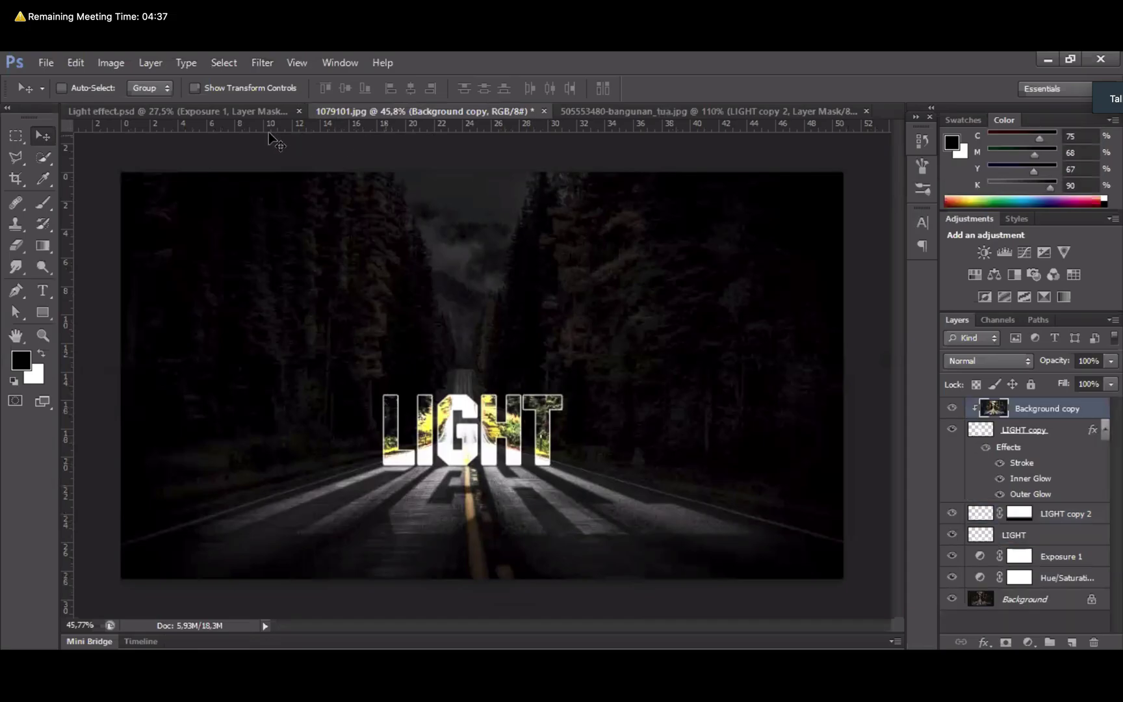
click(205, 108)
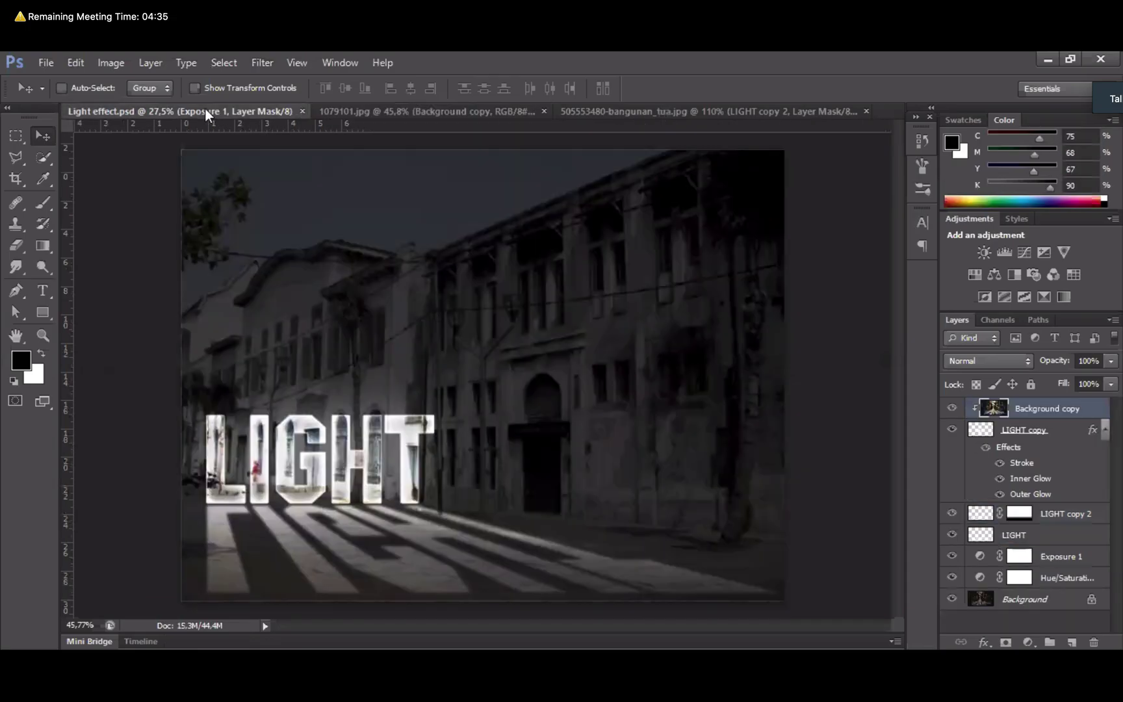
click(384, 109)
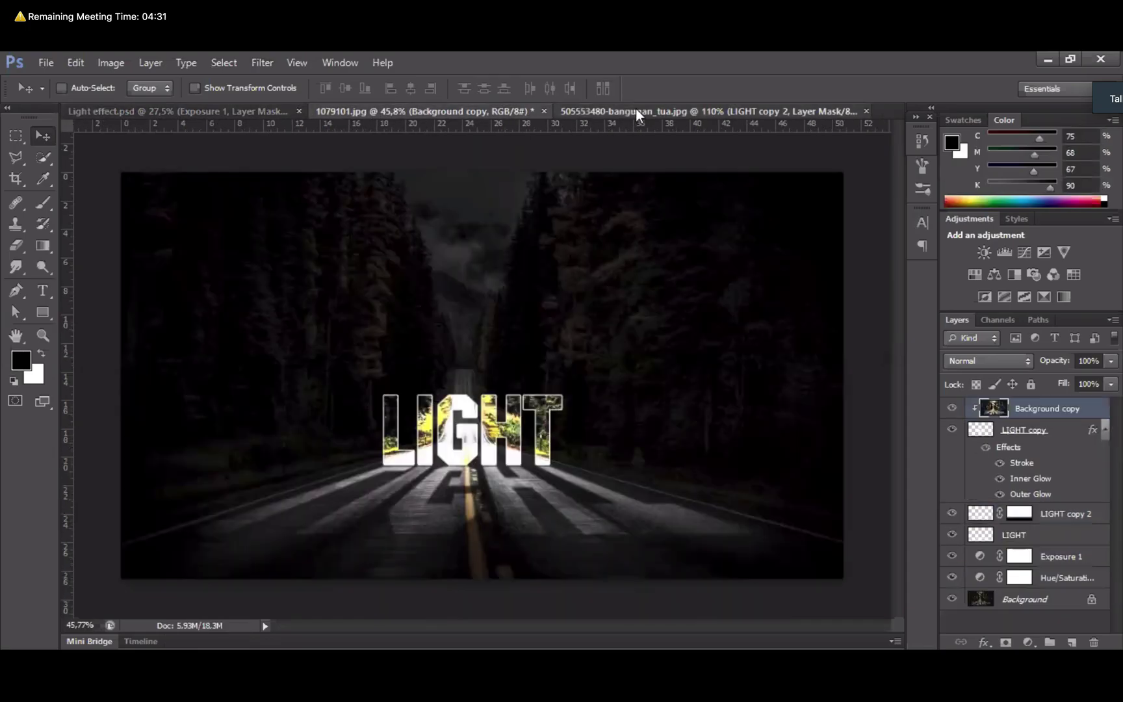
click(635, 110)
click(451, 116)
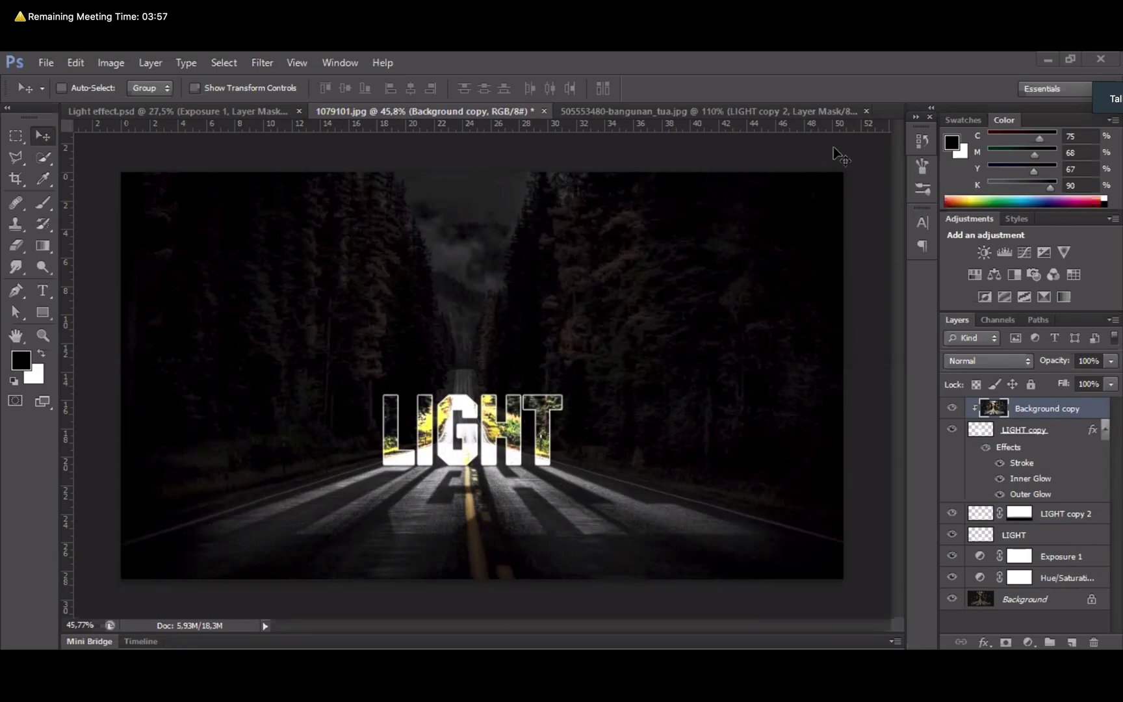
mouse_move(1065, 285)
mouse_move(930, 359)
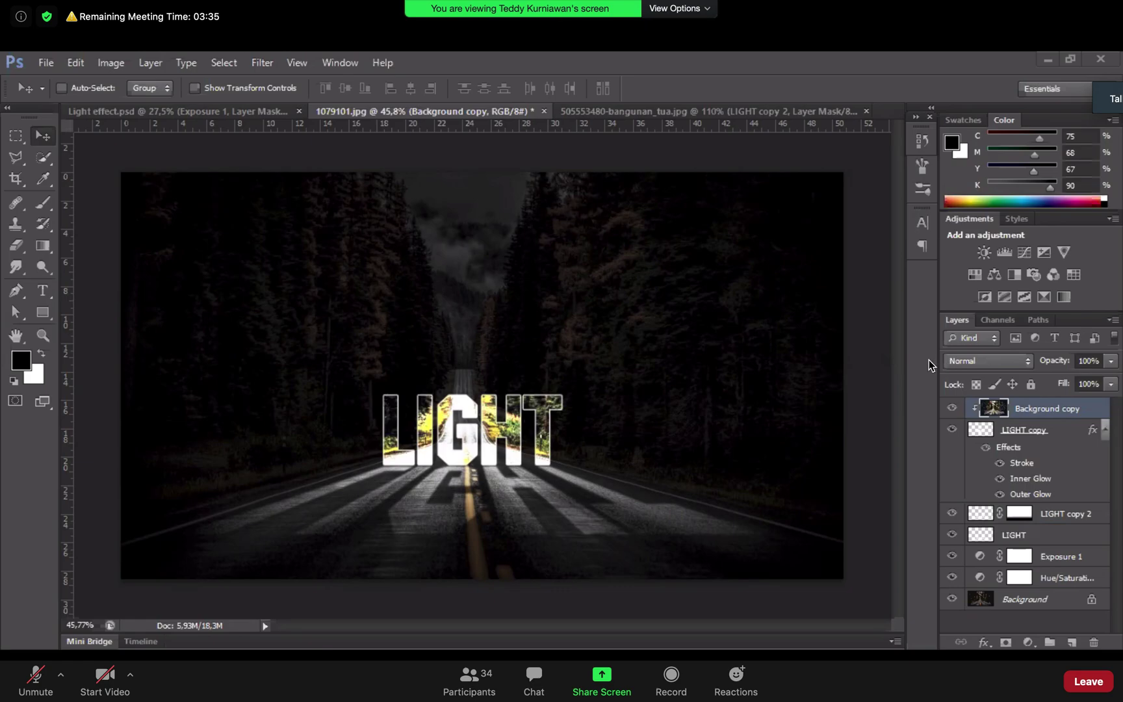
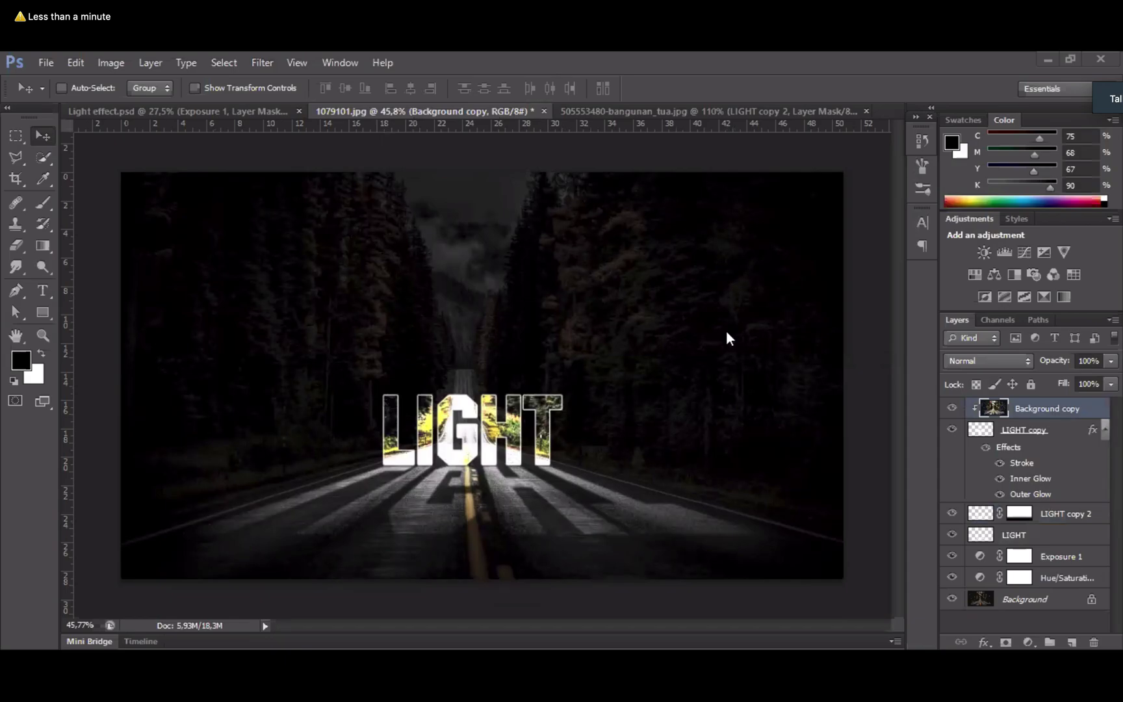
click(785, 88)
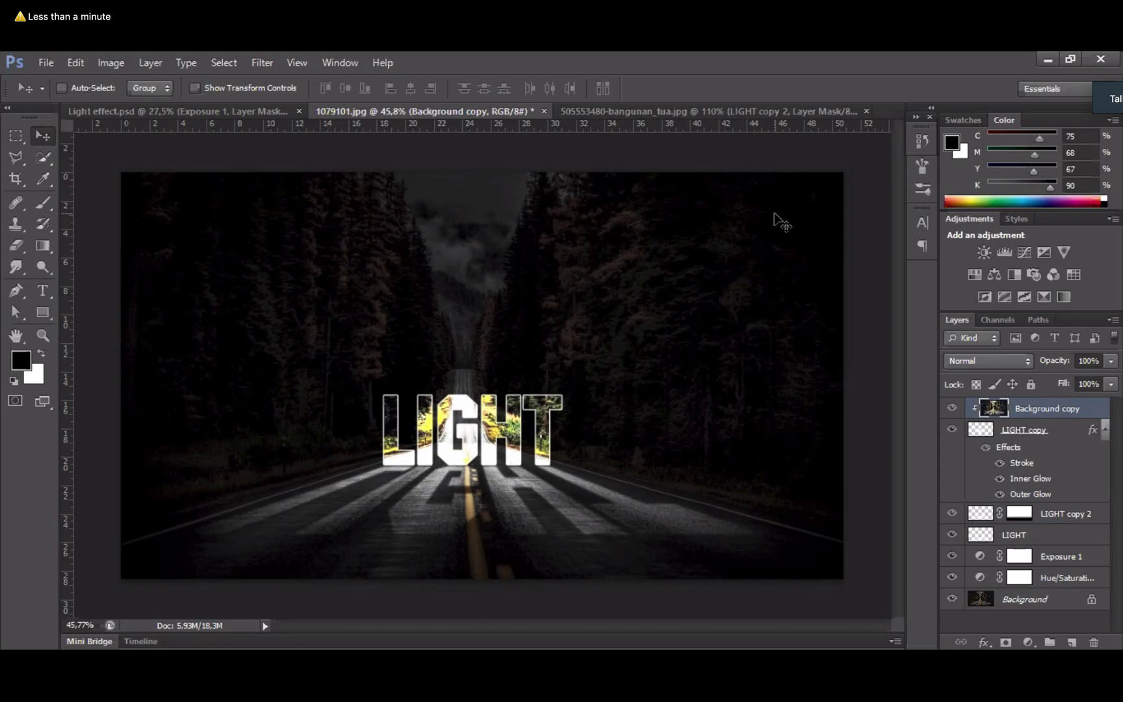
mouse_move(916, 370)
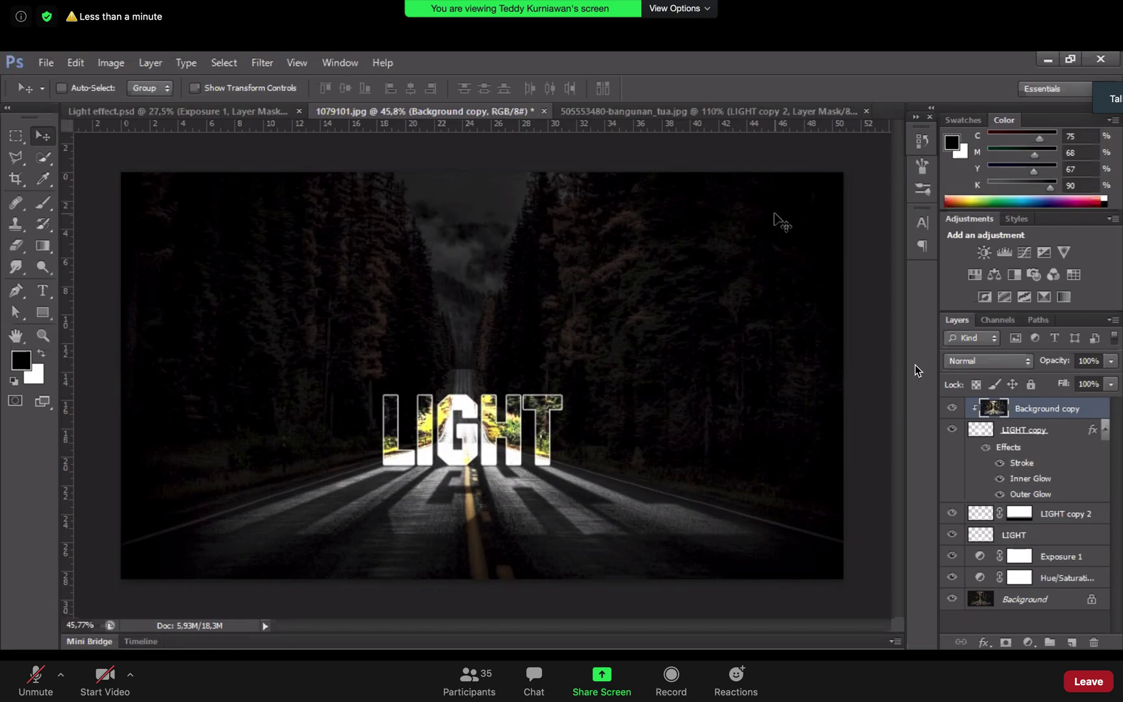